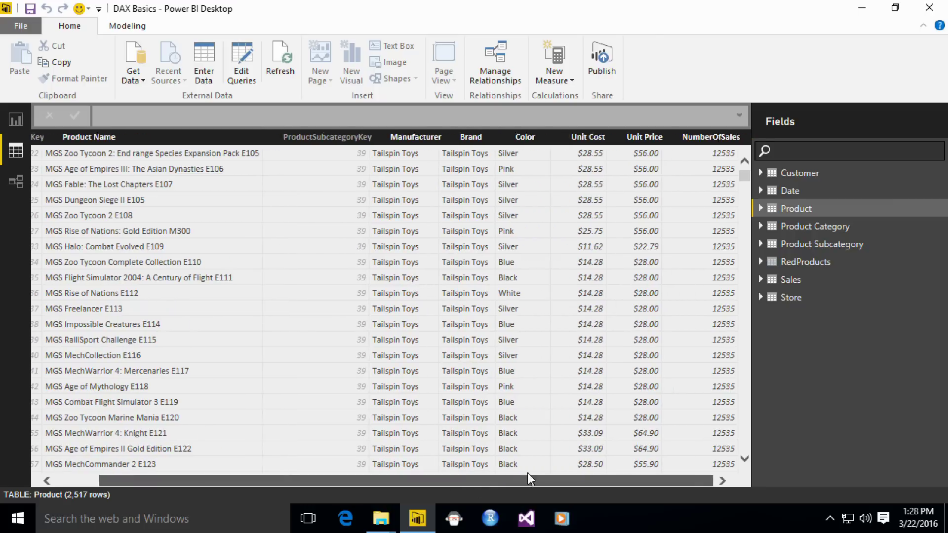
Step: Delete the NumberOfSales and Unit Cost columns from the Product table
left_click(704, 141)
key("Delete")
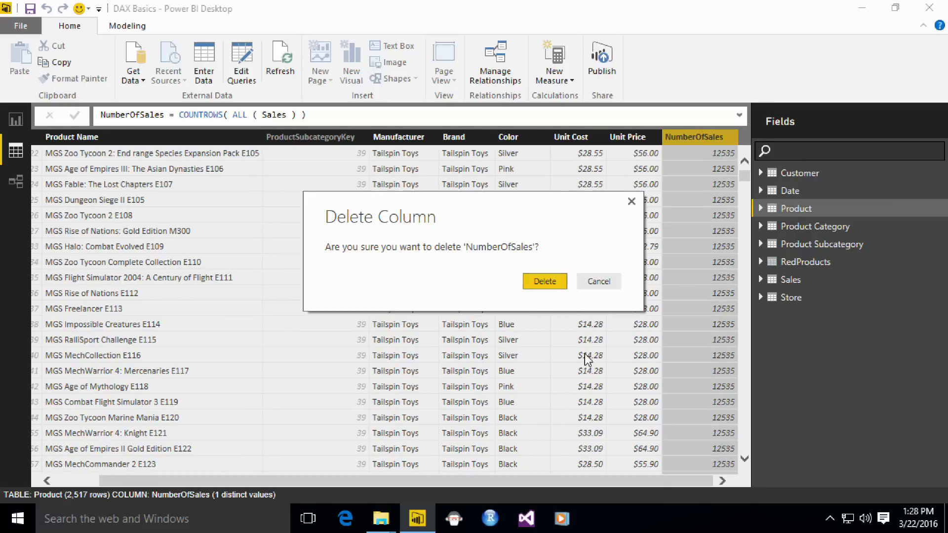
left_click(547, 279)
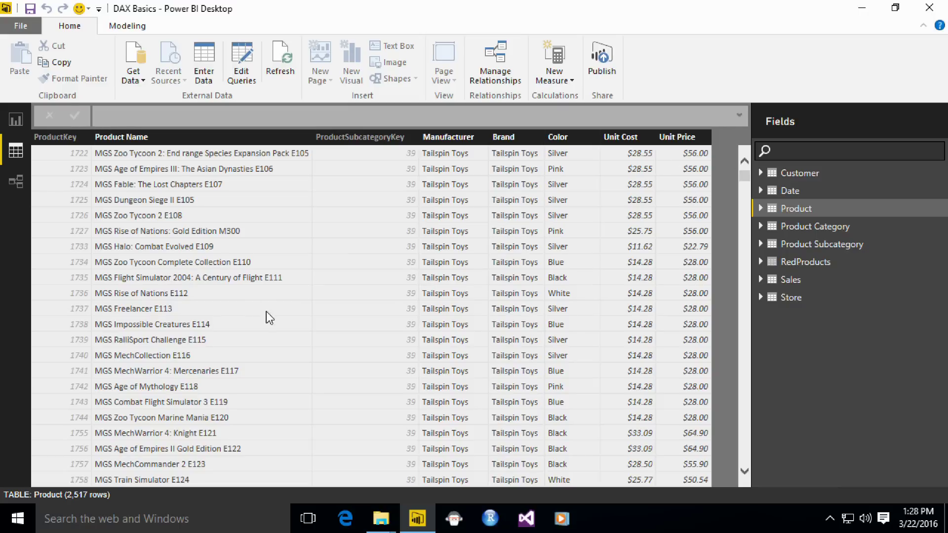
left_click(623, 139)
key("Delete")
left_click(552, 280)
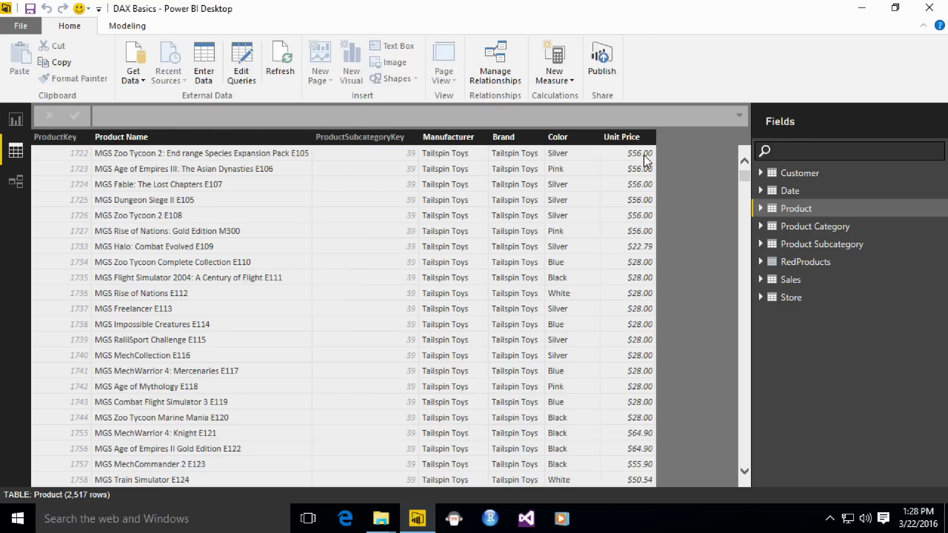
Step: Add a calculated column to the Product table and name it RankingOnUnitPrice
left_click(644, 157)
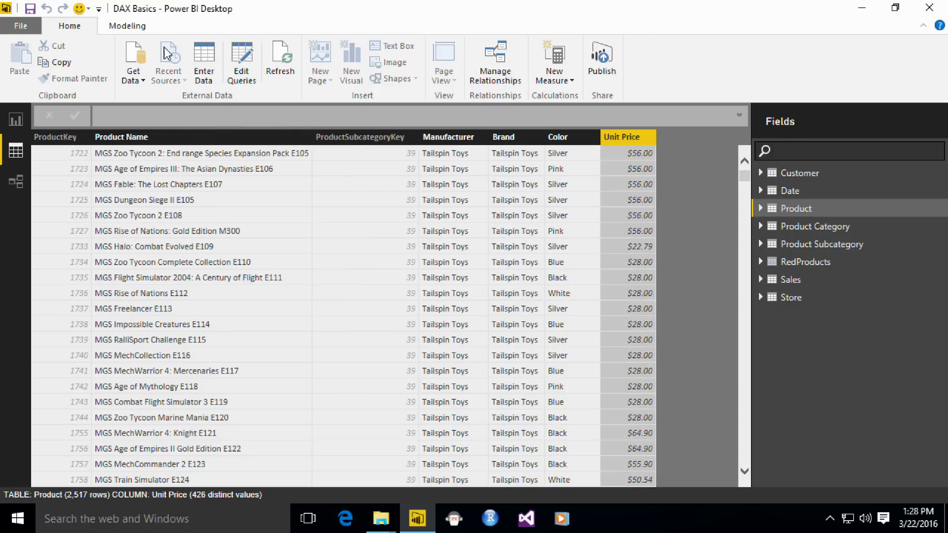
left_click(108, 27)
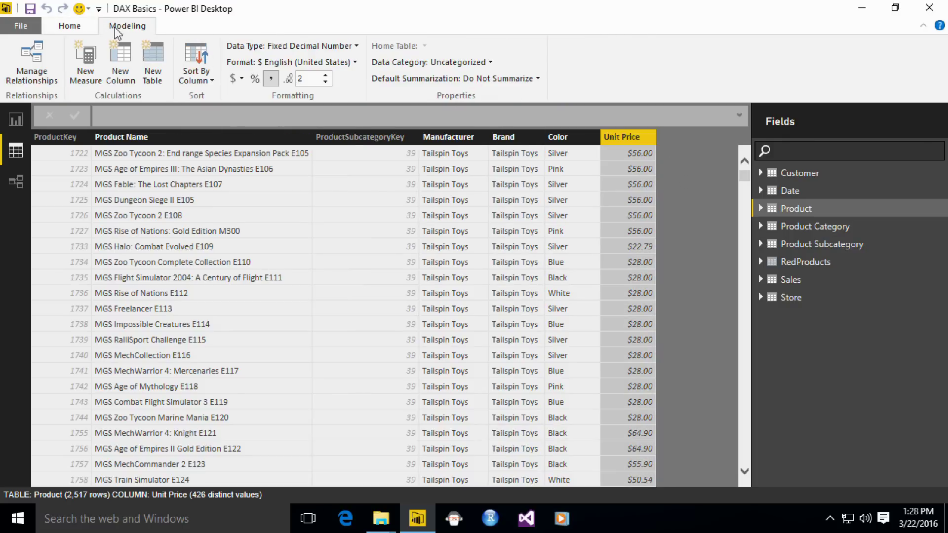
left_click(136, 75)
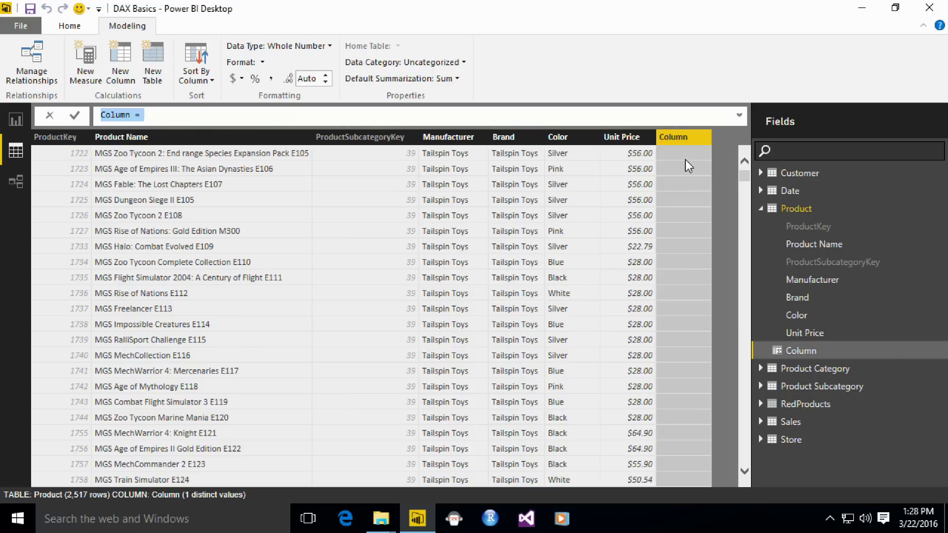
left_click(245, 115)
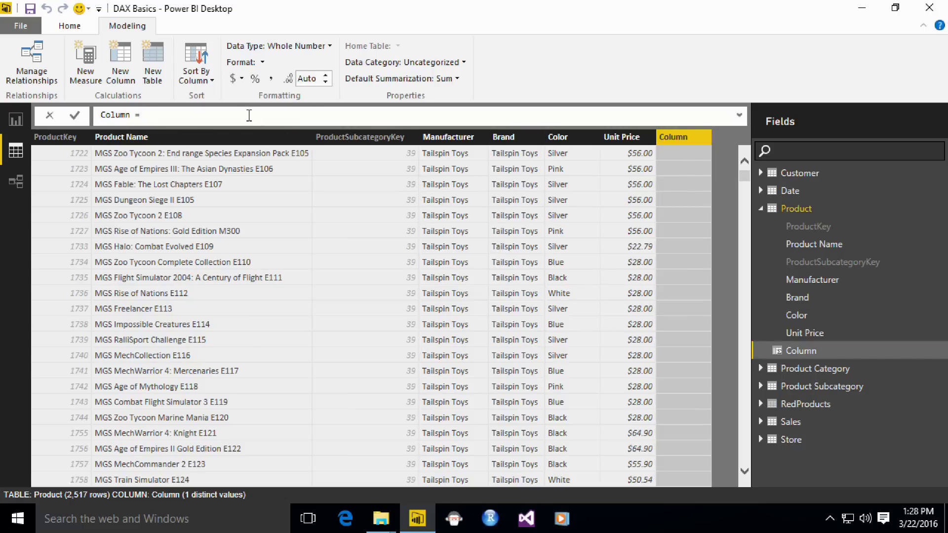
key("Delete")
key("Delete")
key("Delete")
key("Delete")
key("Delete")
key("Delete")
type("RankingOnUnitPrice")
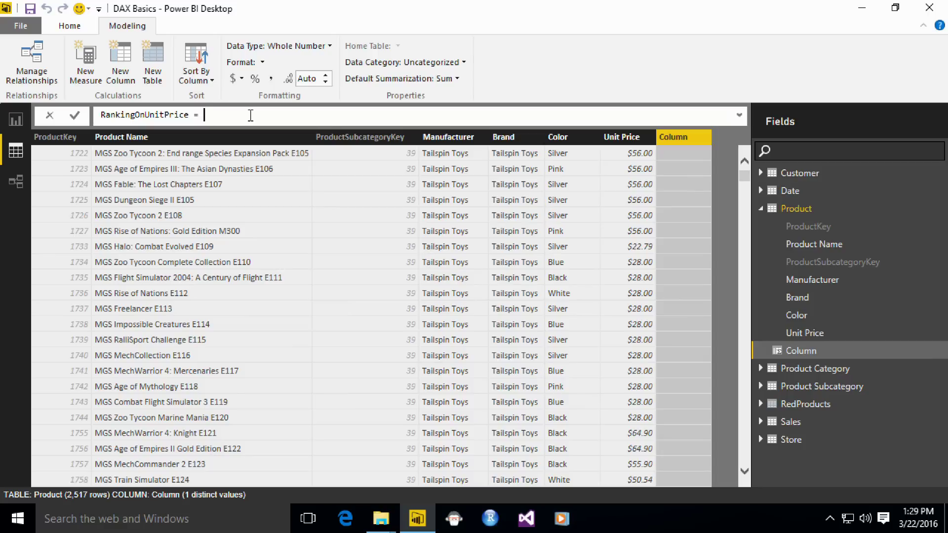
Step: Begin the column formula with a COUNTROWS call, putting its closing parenthesis on a separate line with blank lines between
type("COUNTROWS *")
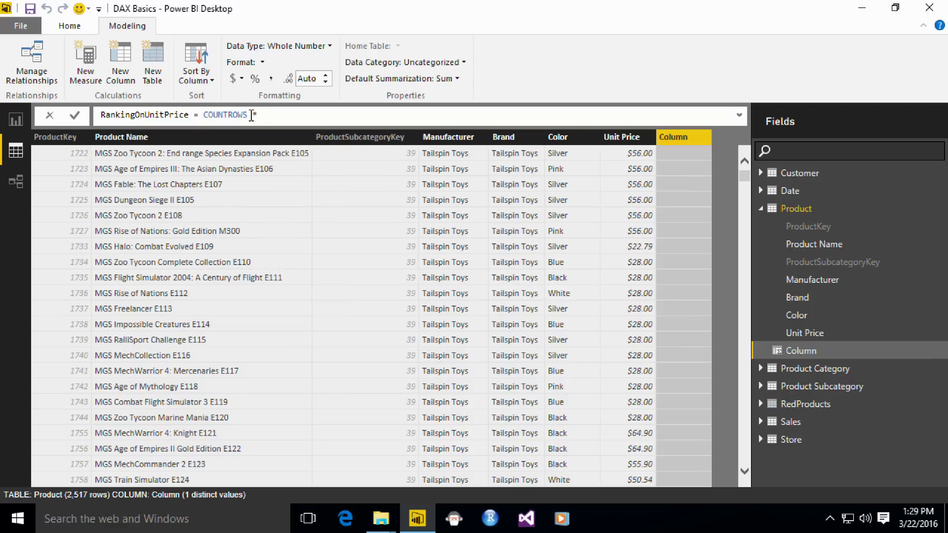
key("BackSpace")
type("(")
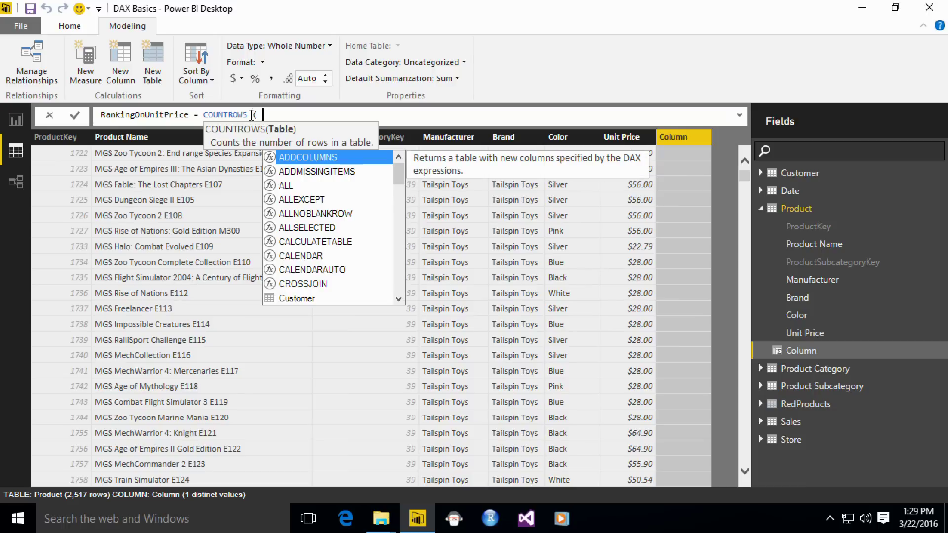
key("shift+Return")
key("shift+Return")
key("shift+Return")
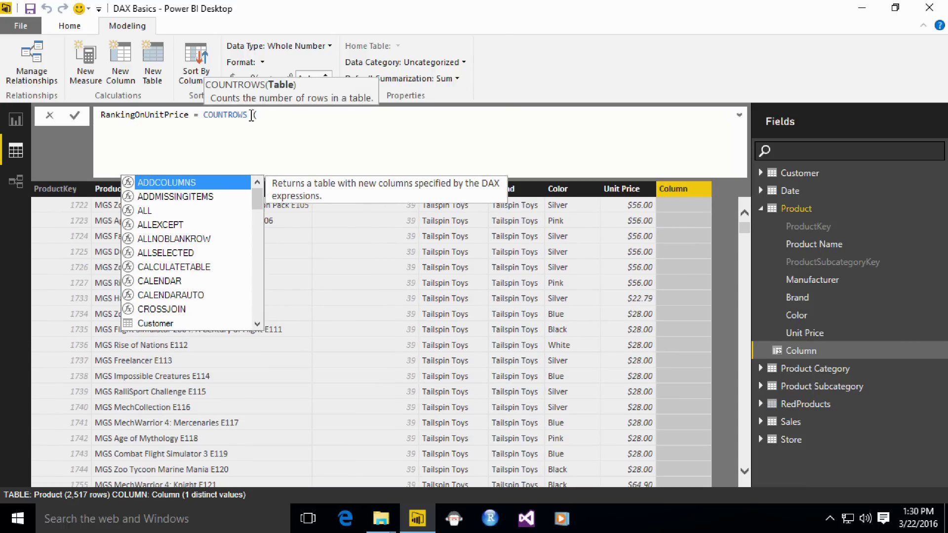
type(")")
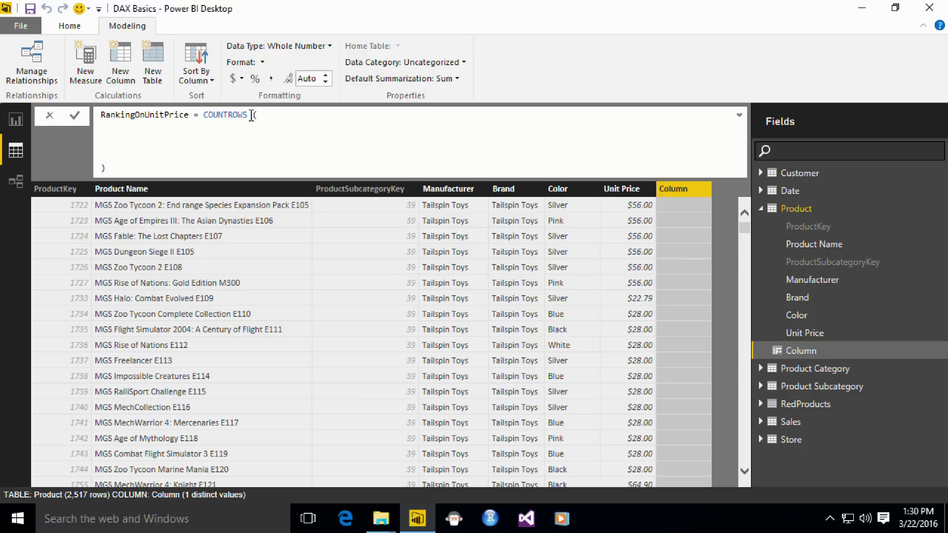
Step: Nest a FILTER function inside COUNTROWS with the 'Product' table as its first argument
type("FILTER (")
key("shift+Return")
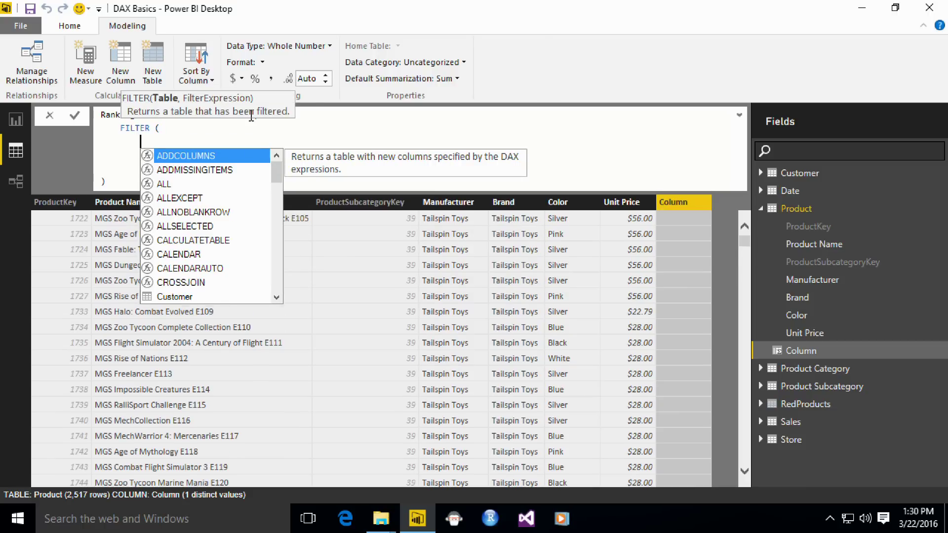
type("Prod")
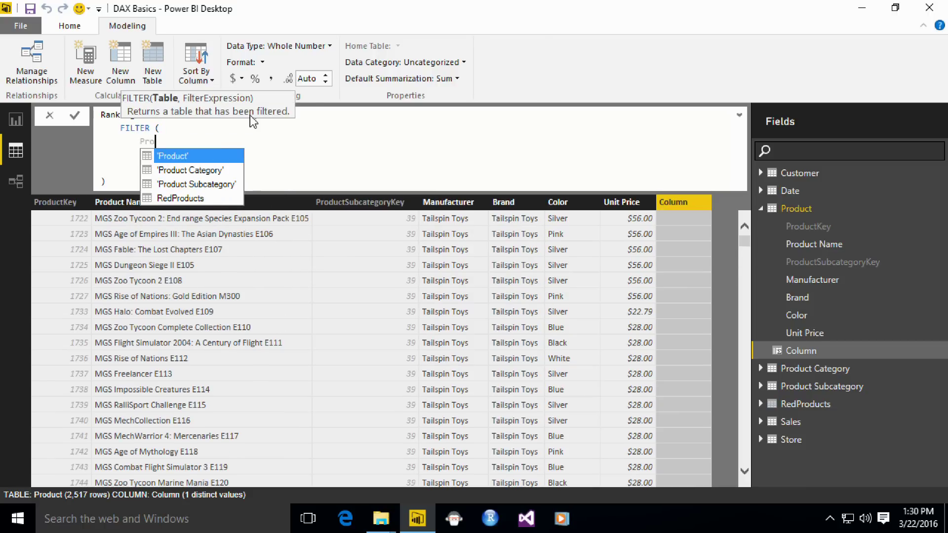
key("Tab")
type(",")
key("shift+Return")
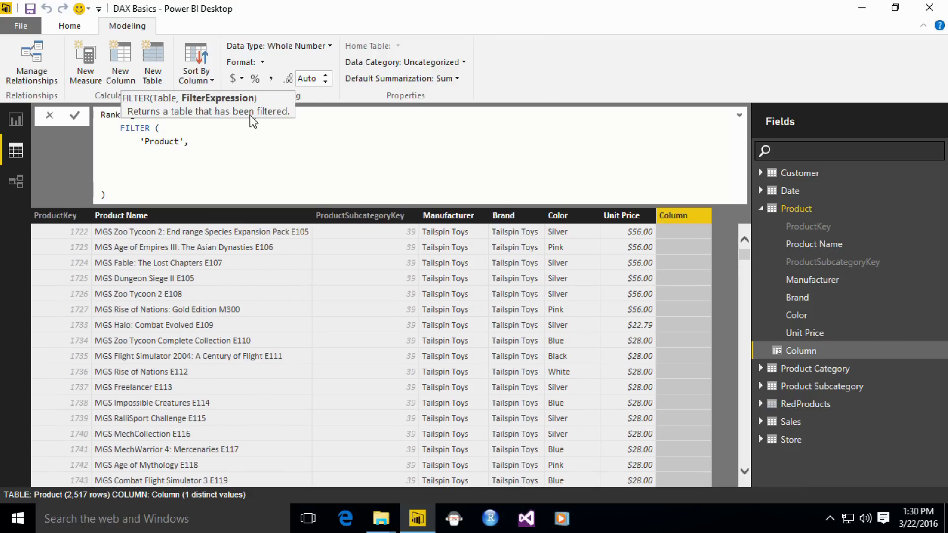
Step: Set the FILTER condition to 'Product'[Unit Price] > 100 and close the function on its own line
type("Produ")
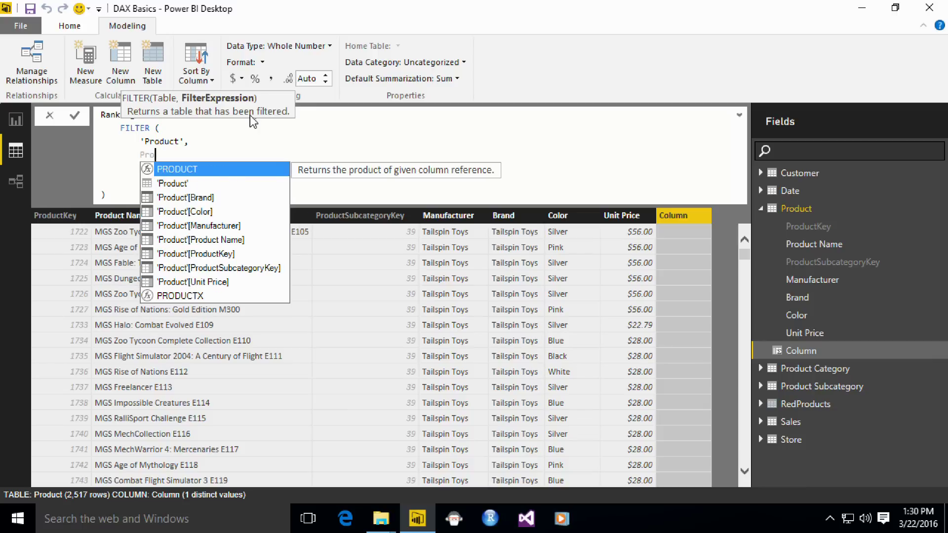
key("Down")
key("Down")
key("Down")
key("Down")
key("Down")
key("Down")
key("Down")
key("Down")
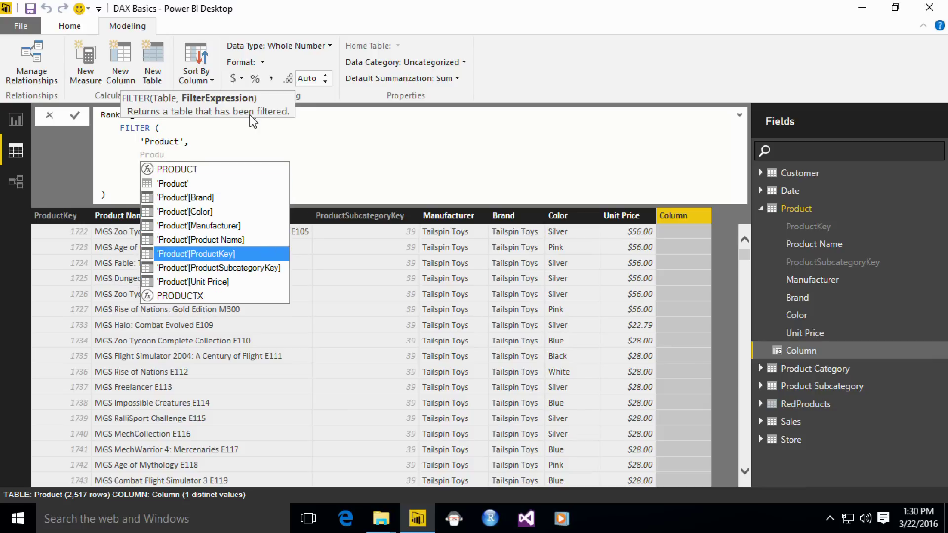
key("Tab")
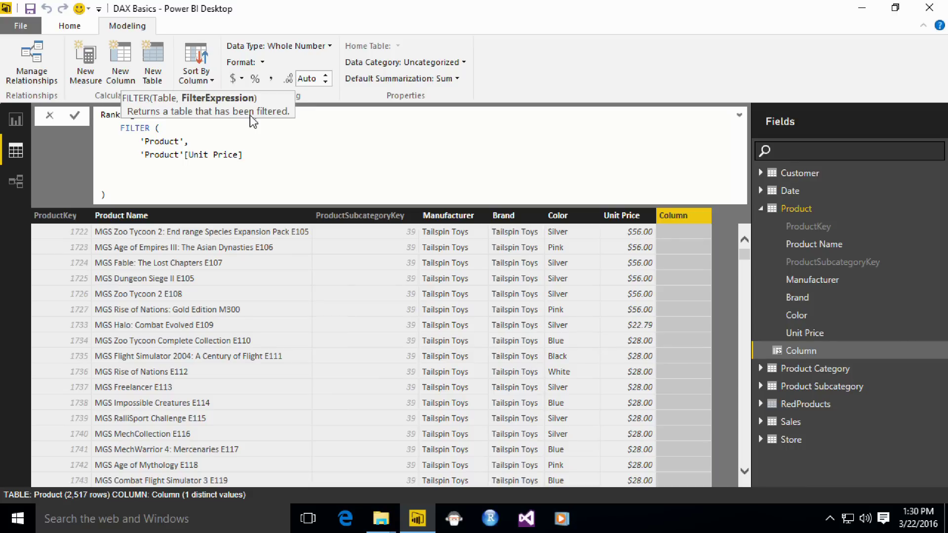
type("> 100")
key("Return")
type(")")
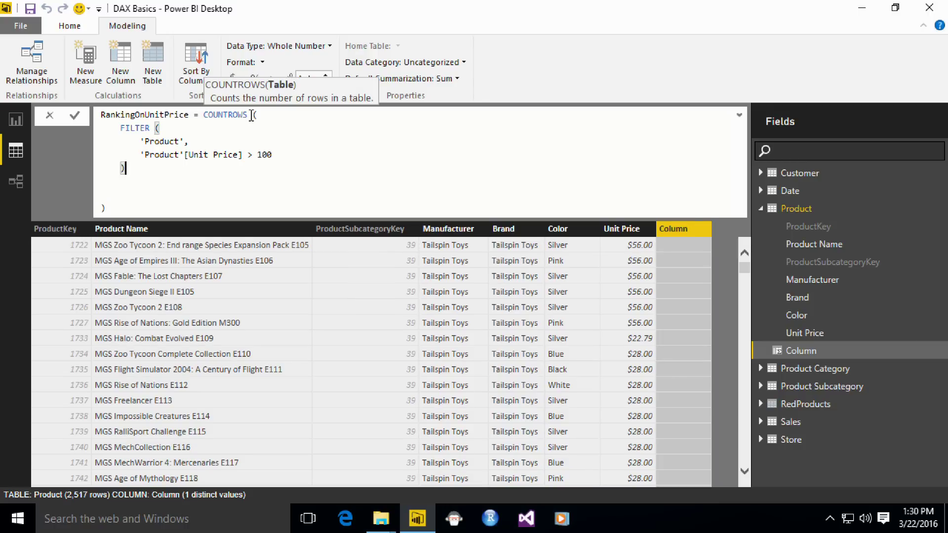
Step: Remove the empty lines between the two closing parentheses of the formula
key("Down")
key("Home")
key("shift+Down")
key("shift+Down")
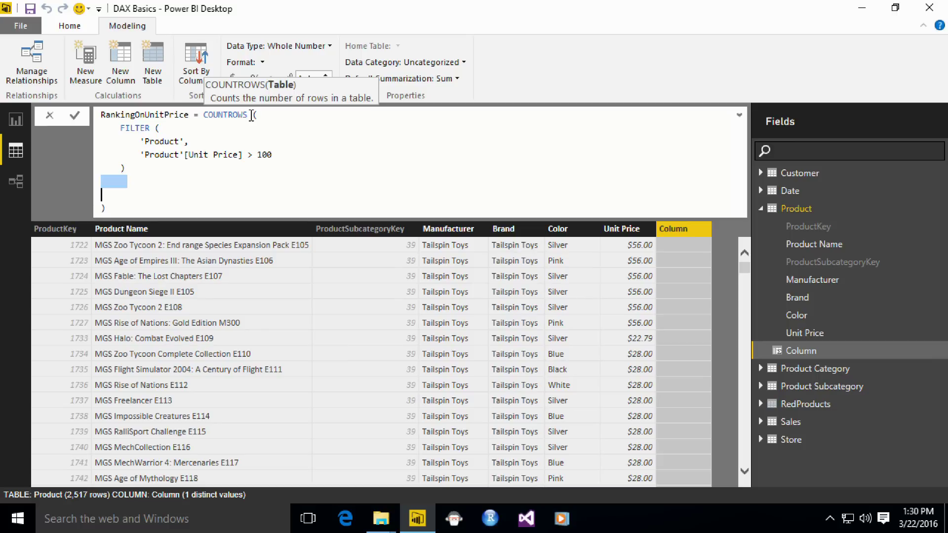
key("Delete")
key("Up")
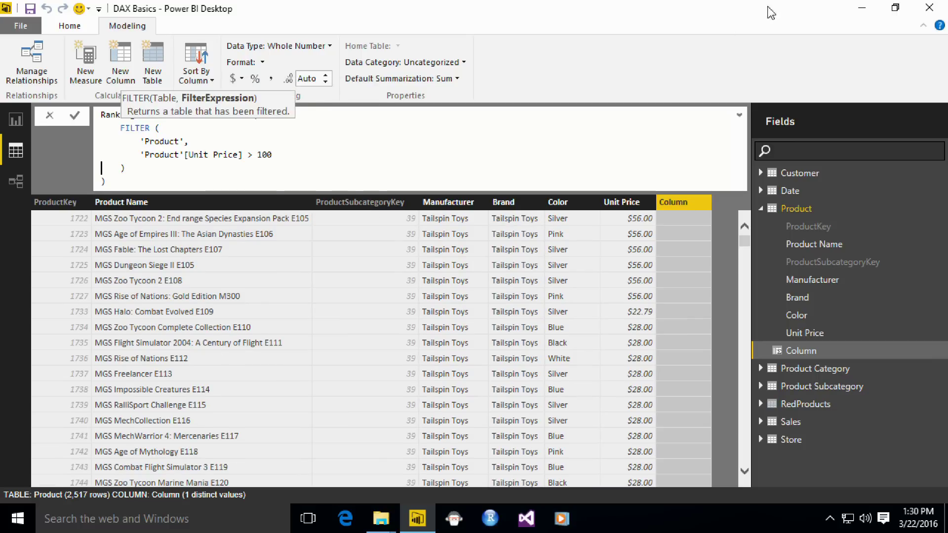
left_click(549, 126)
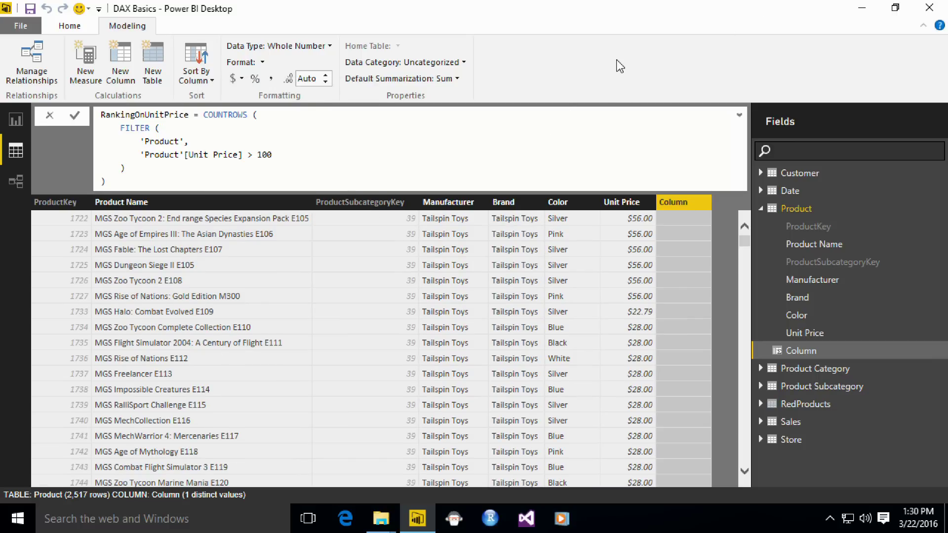
Step: Highlight the nested FILTER expression for review, commit the RankingOnUnitPrice formula and bring its full column into view
key("Up")
key("shift+Down")
key("shift+Down")
key("shift+Down")
key("shift+Down")
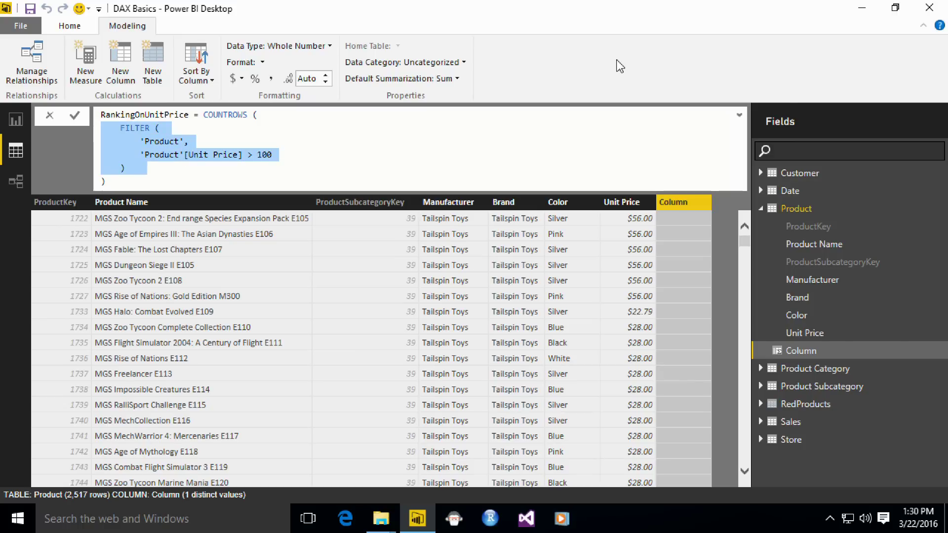
key("End")
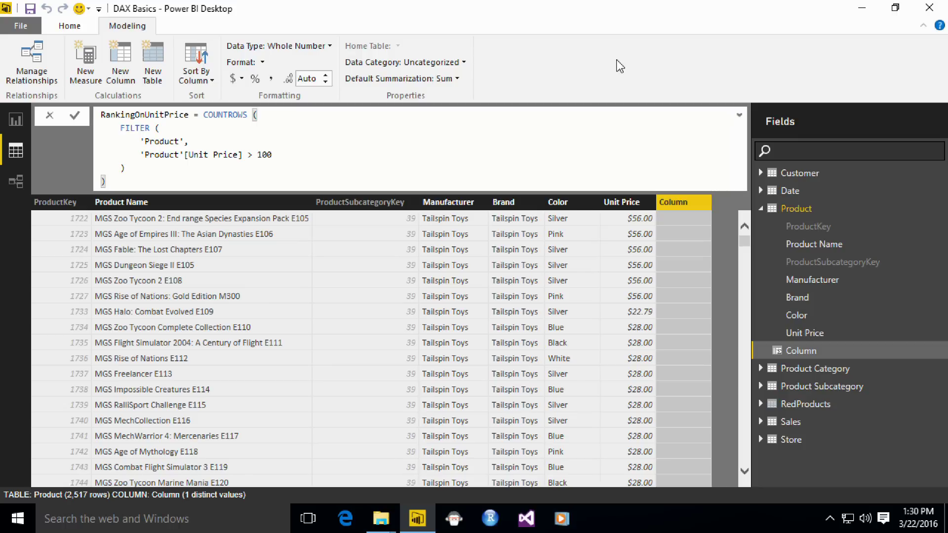
key("Return")
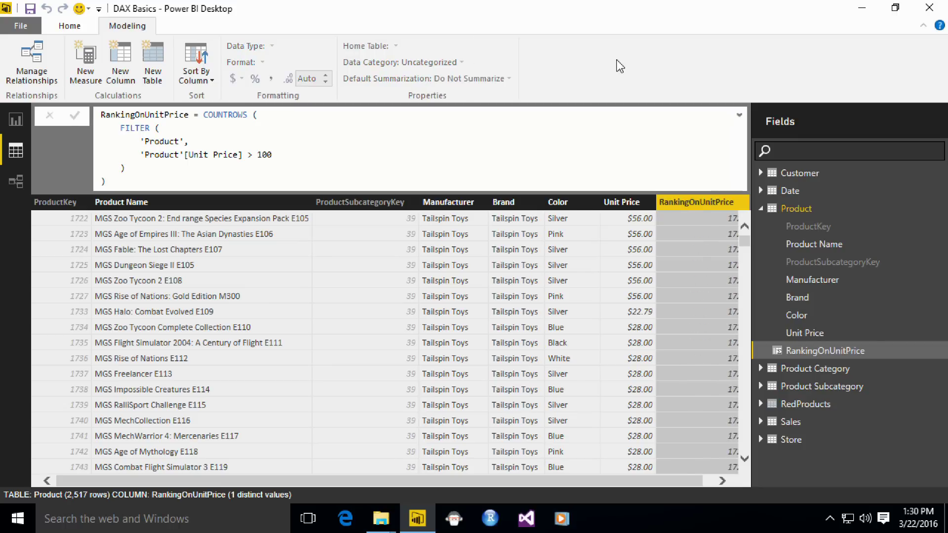
left_click_drag(432, 477, 446, 478)
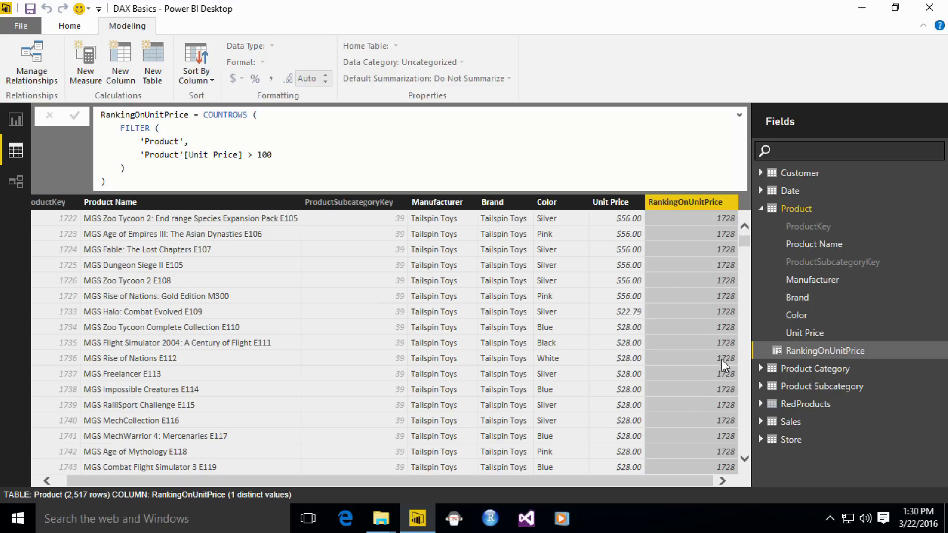
Step: Replace the value 100 in the FILTER condition with the EARLIER function
left_click(305, 156)
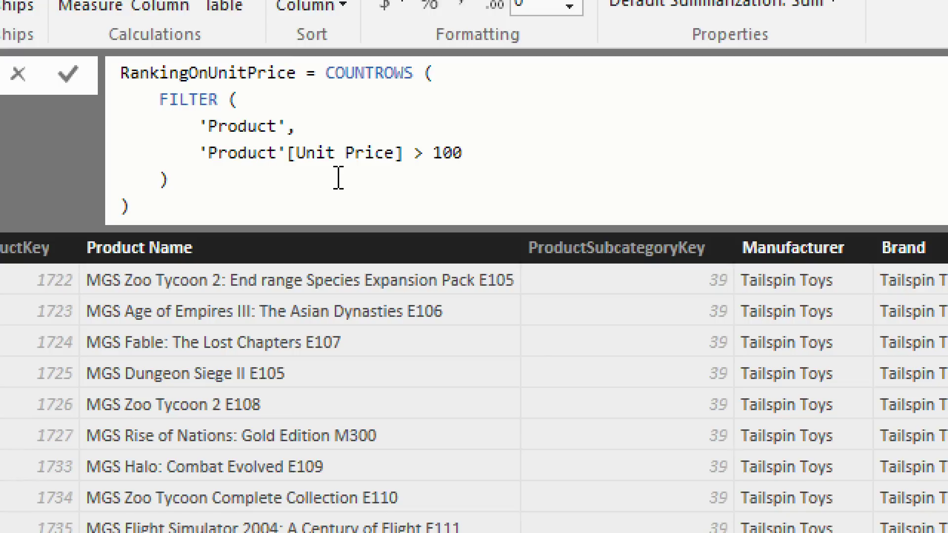
key("BackSpace")
key("BackSpace")
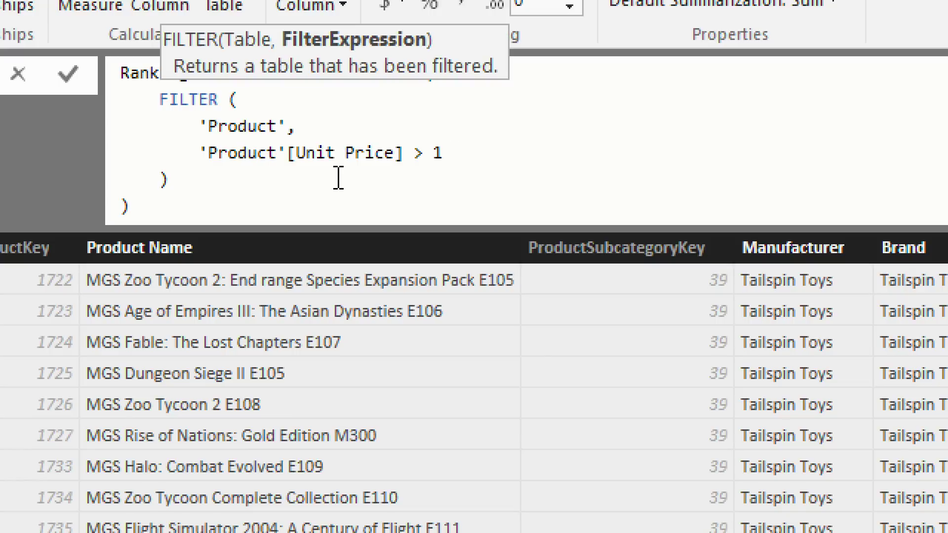
key("BackSpace")
type("EA")
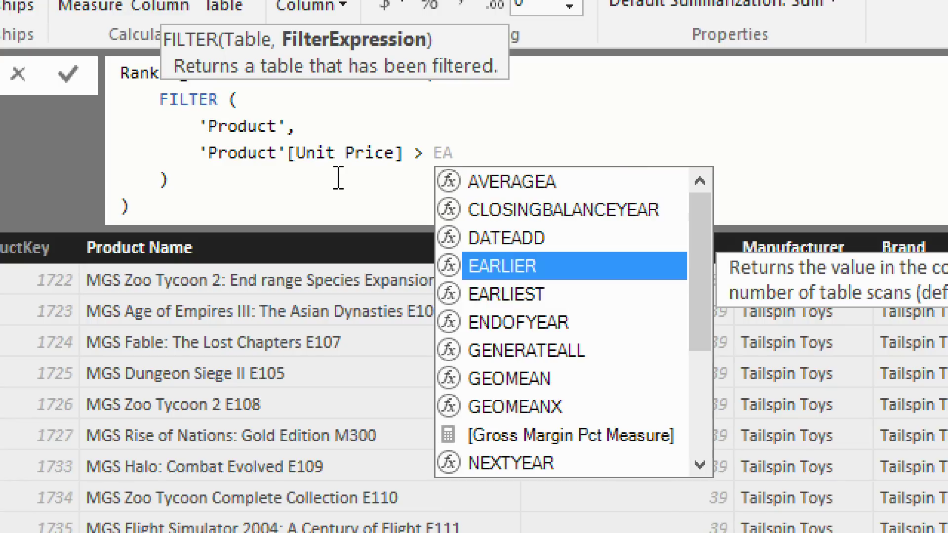
key("Tab")
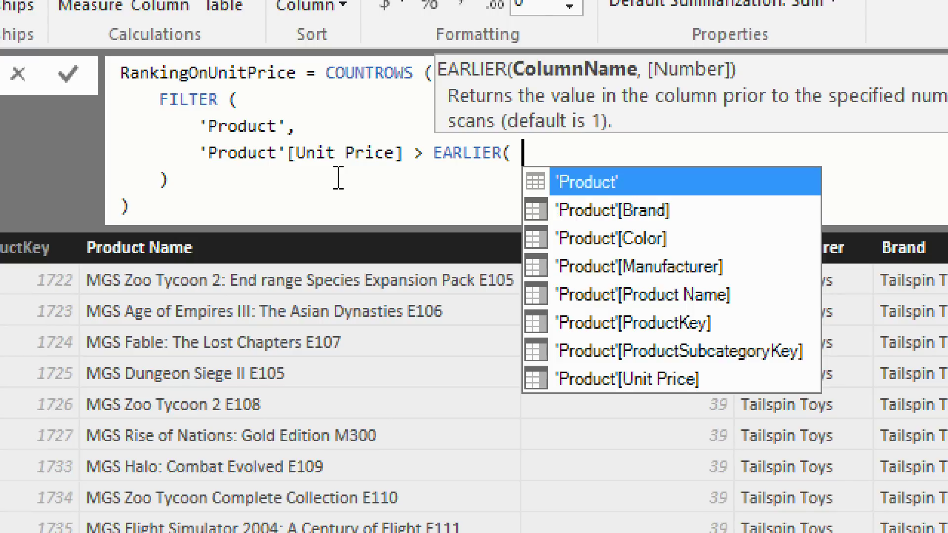
Step: Give EARLIER the 'Product'[Unit Price] column as its argument, close it and commit the formula
type("Pro")
key("Down")
key("Down")
key("Down")
key("Down")
key("Down")
key("Down")
key("Down")
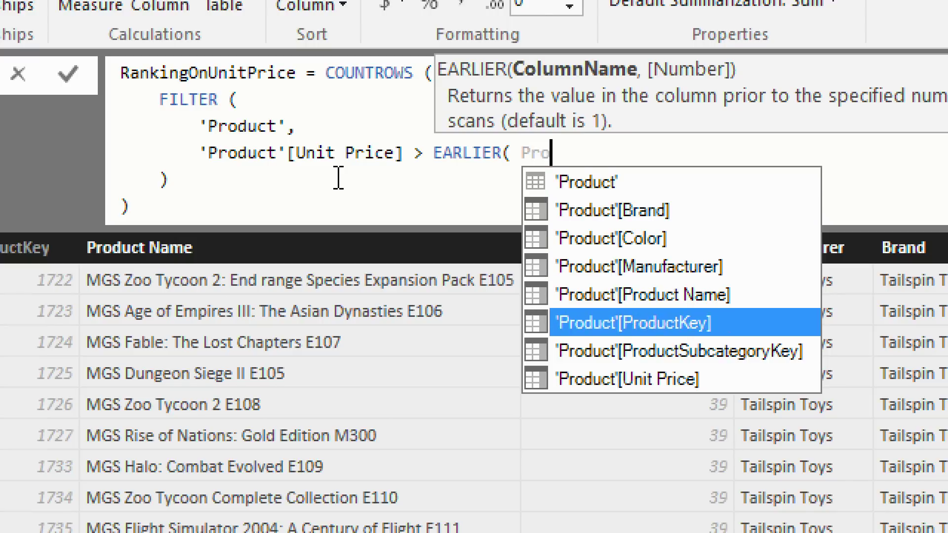
key("Tab")
type(")")
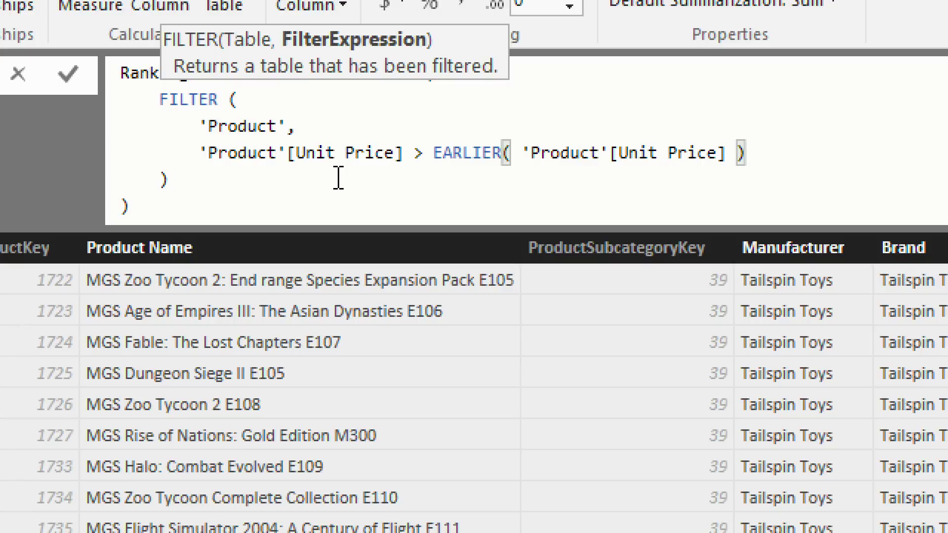
key("Return")
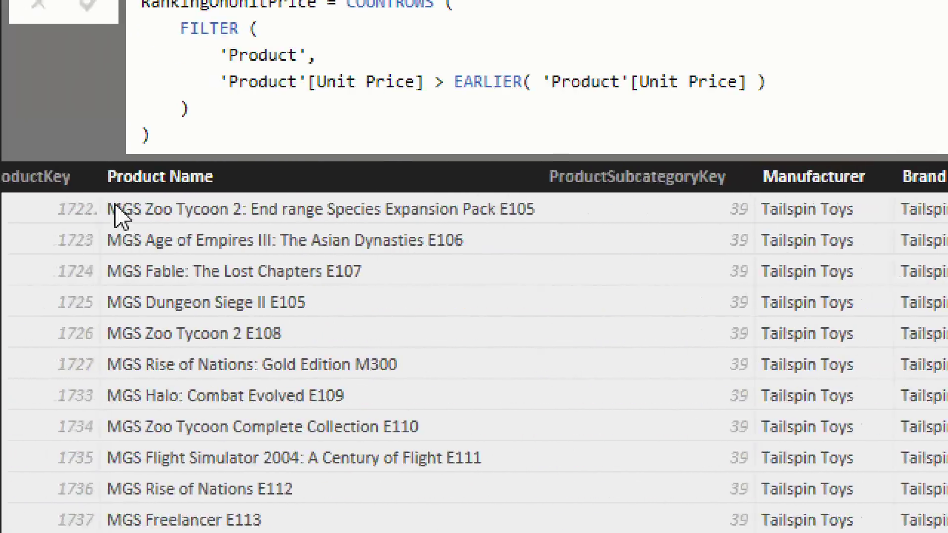
left_click(228, 133)
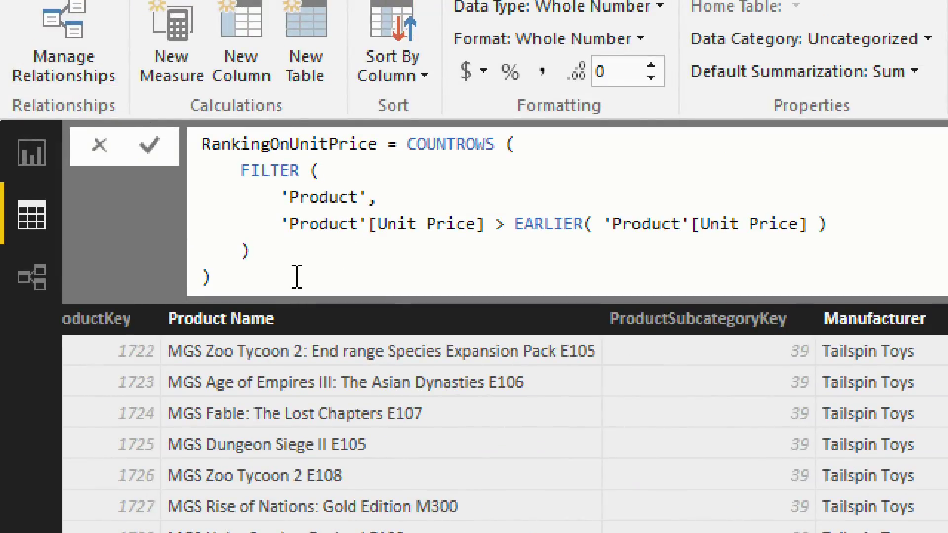
key("Return")
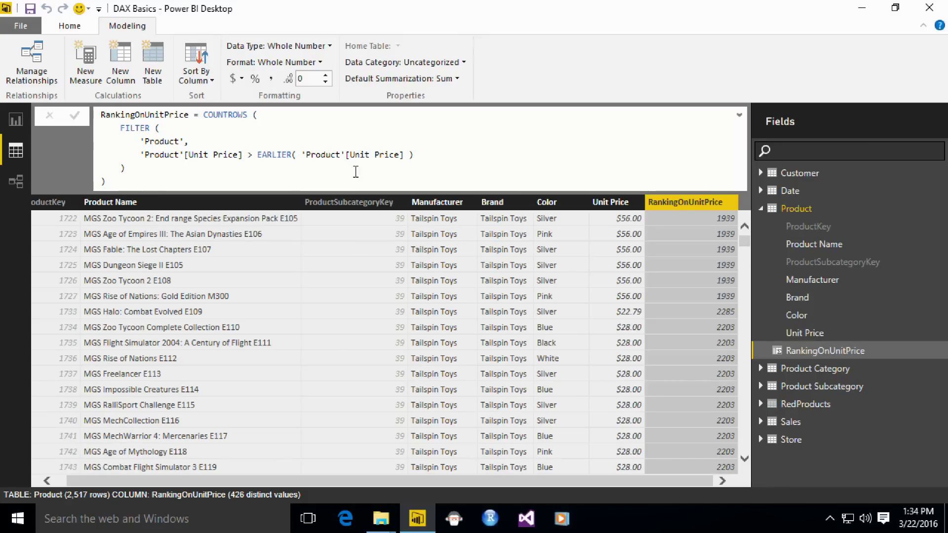
Step: Sort the Product table by Unit Price, first in ascending order and finally in descending order
left_click(150, 172)
key("Return")
left_click(608, 203)
right_click(606, 136)
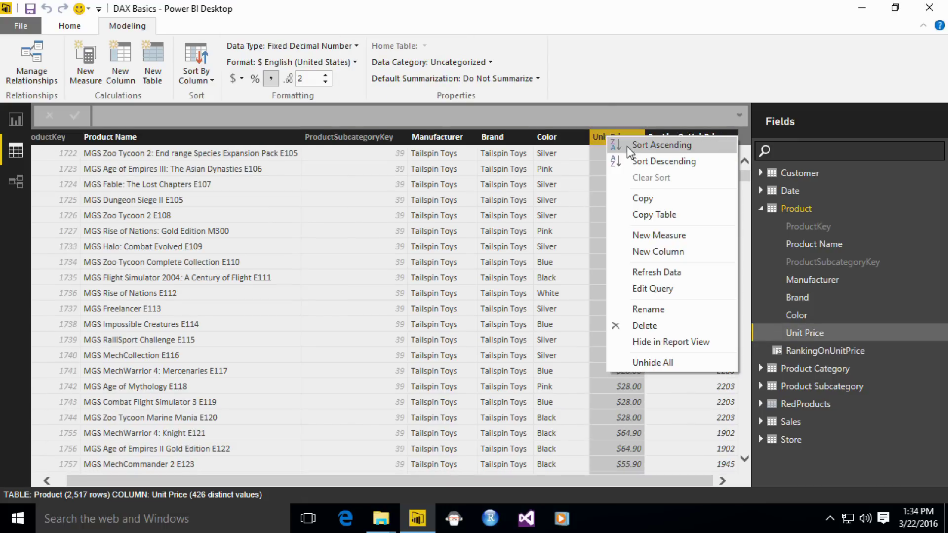
left_click(667, 149)
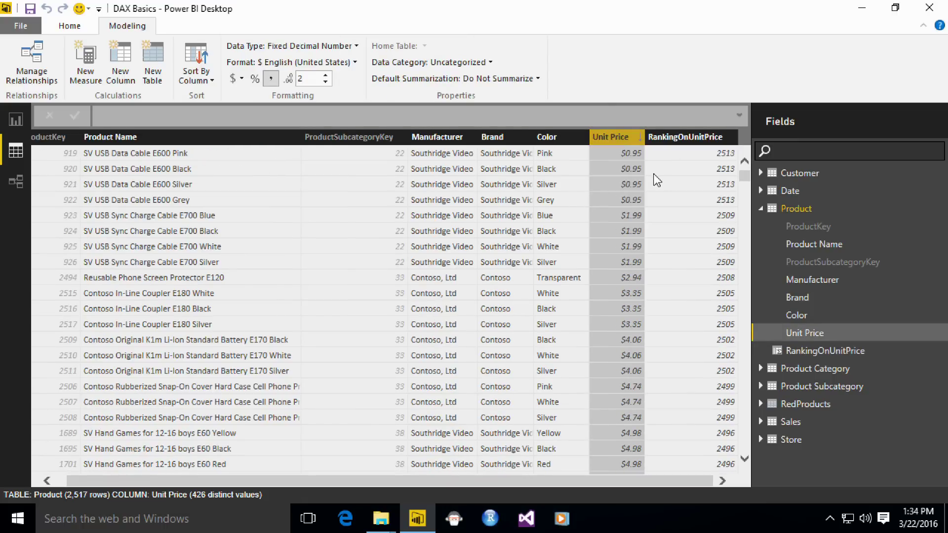
right_click(629, 143)
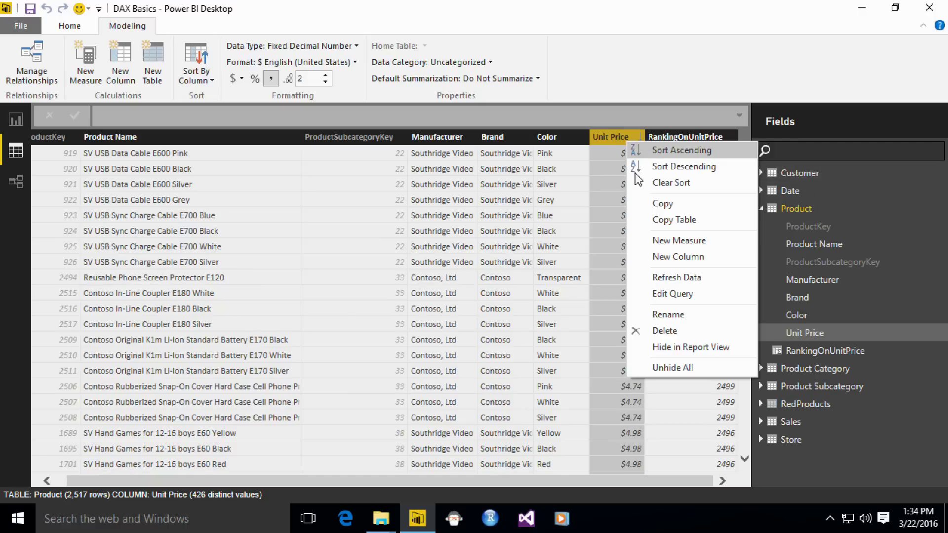
left_click(682, 168)
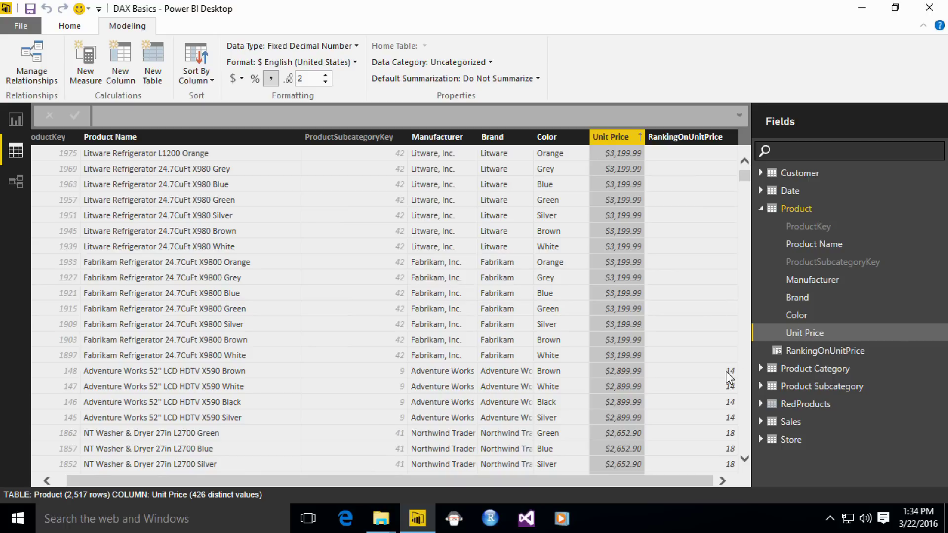
Step: Add + 1 after the closing parenthesis of COUNTROWS in the RankingOnUnitPrice formula and commit it
left_click(677, 391)
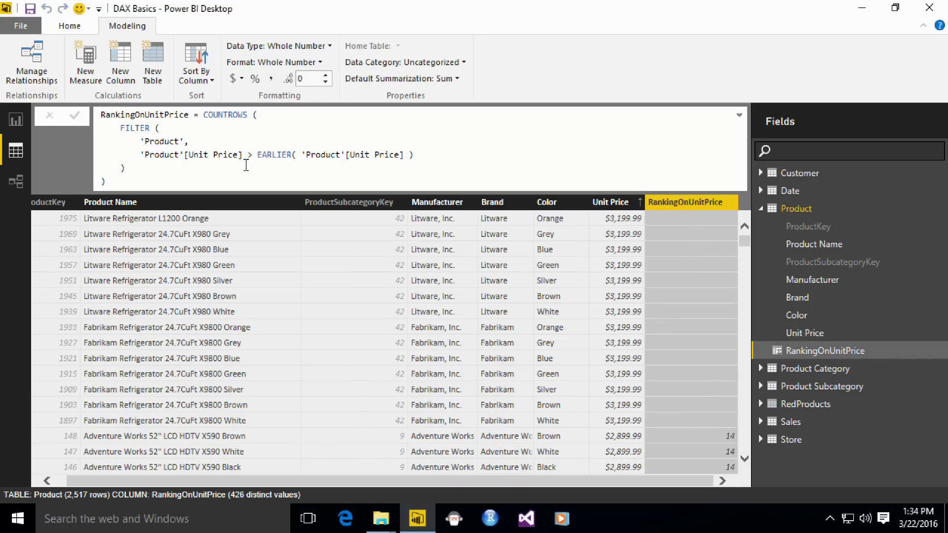
left_click(171, 177)
type("+ 1")
key("Return")
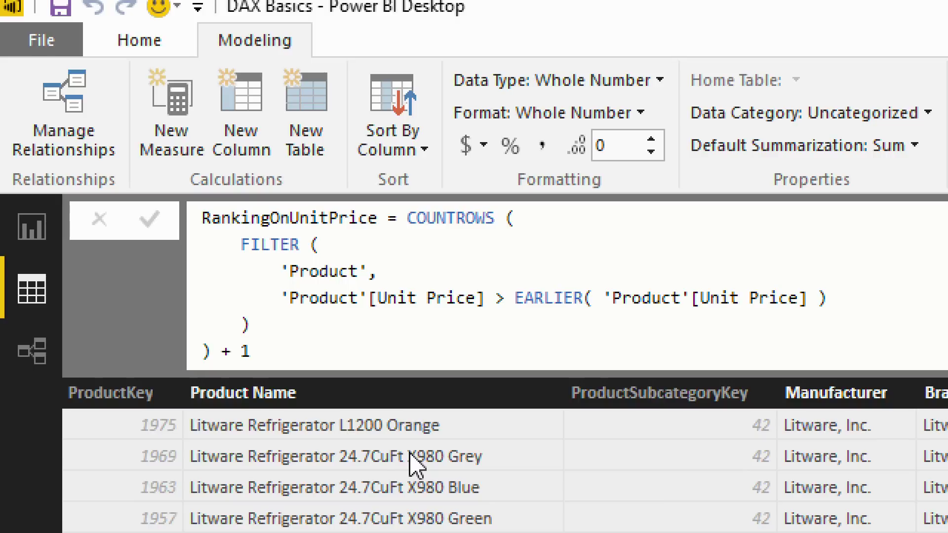
Step: Replace FILTER's 'Product' table argument with ALL ( 'Product'[Unit Price] ) and commit the RankingOnUnitPrice formula
left_click(364, 276)
key("ctrl+Left")
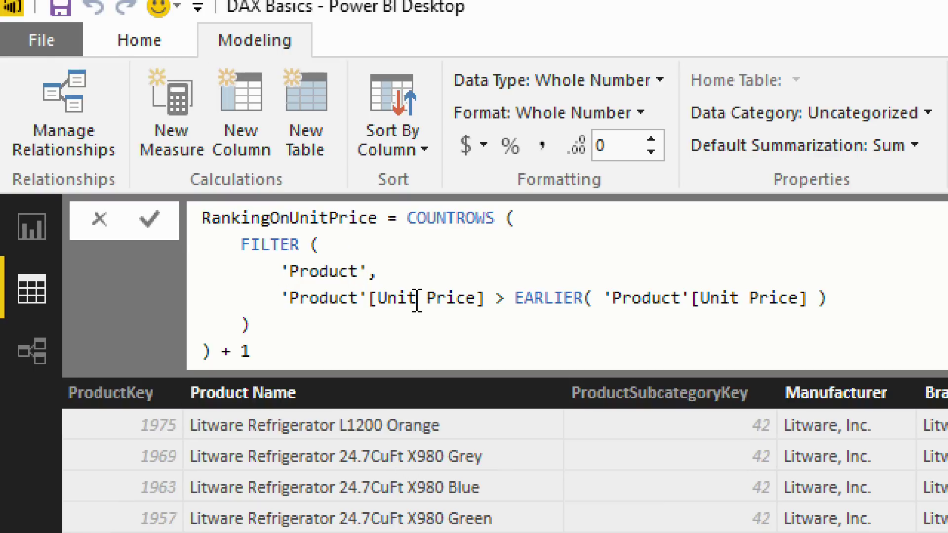
type("ALL (")
key("End")
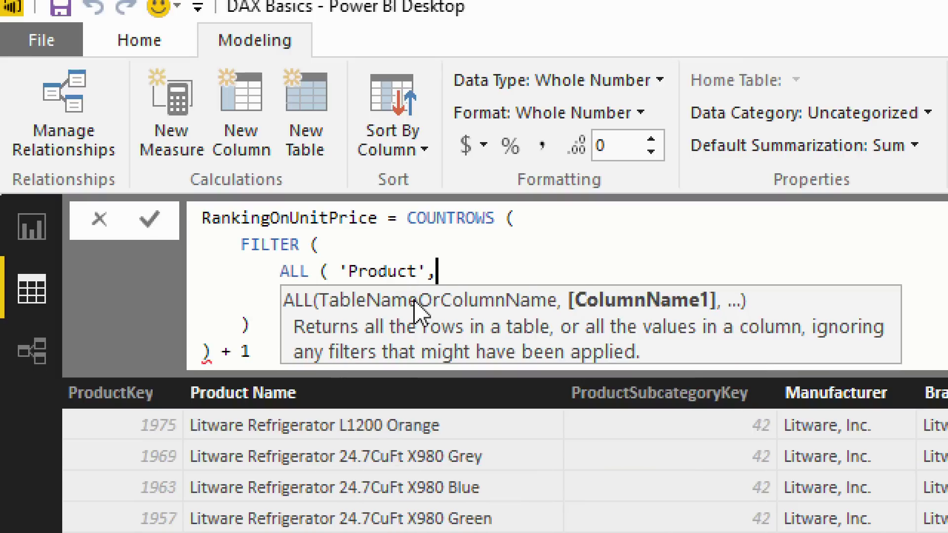
key("Left")
type("[U")
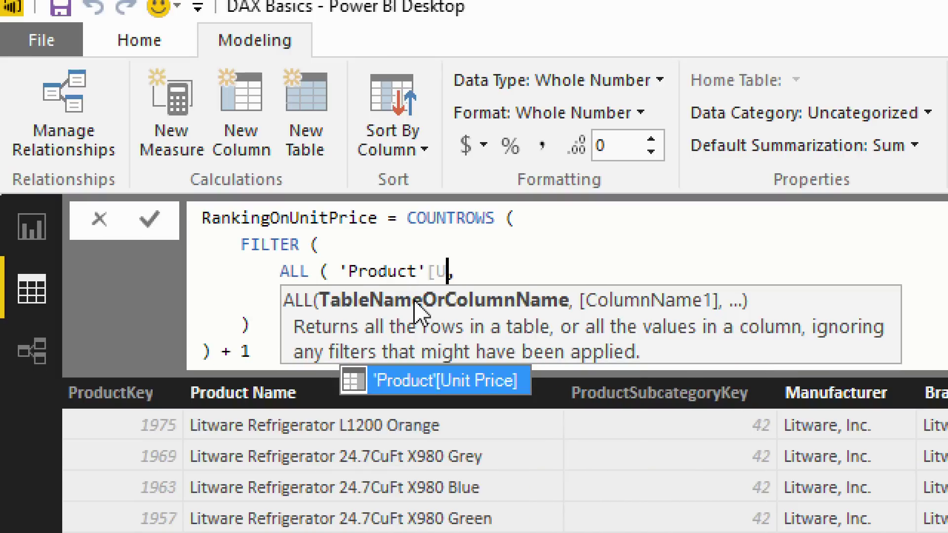
key("Tab")
type(")")
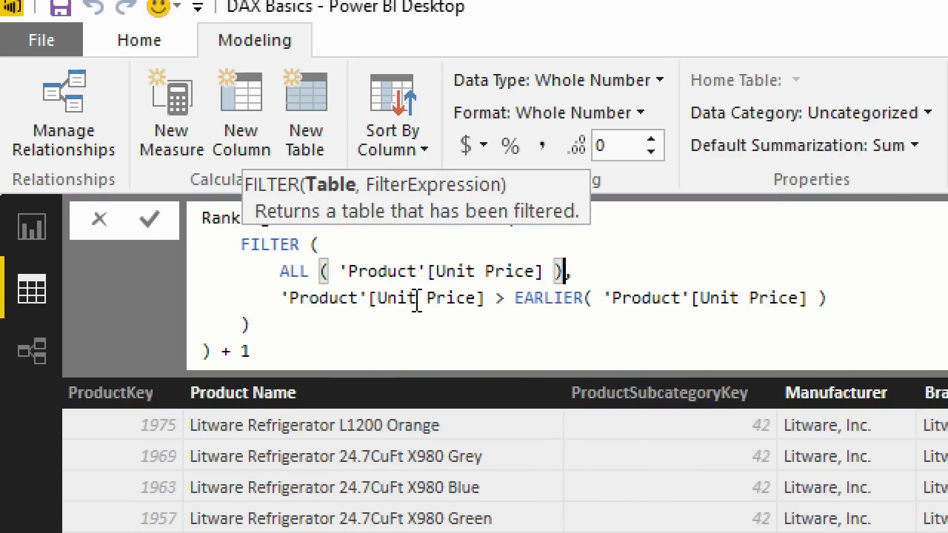
left_click(342, 334)
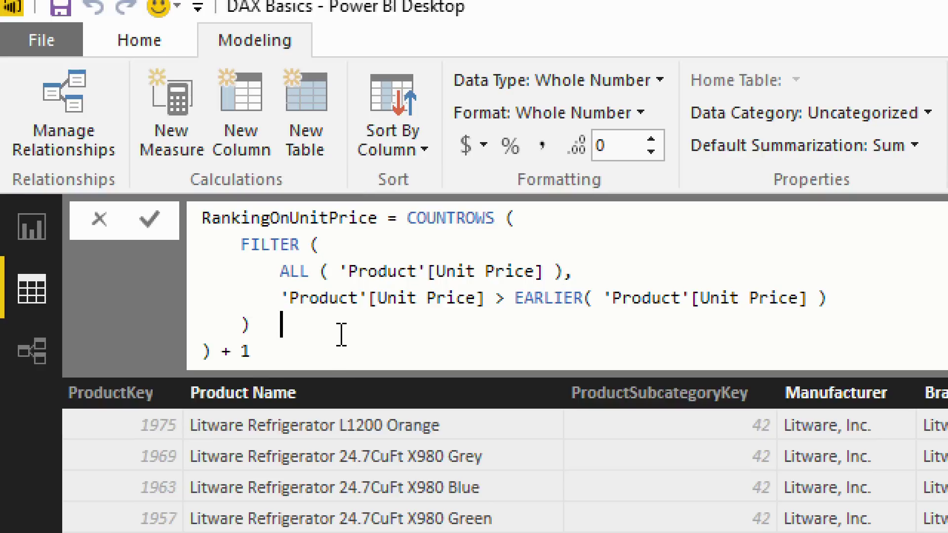
left_click(327, 351)
key("Return")
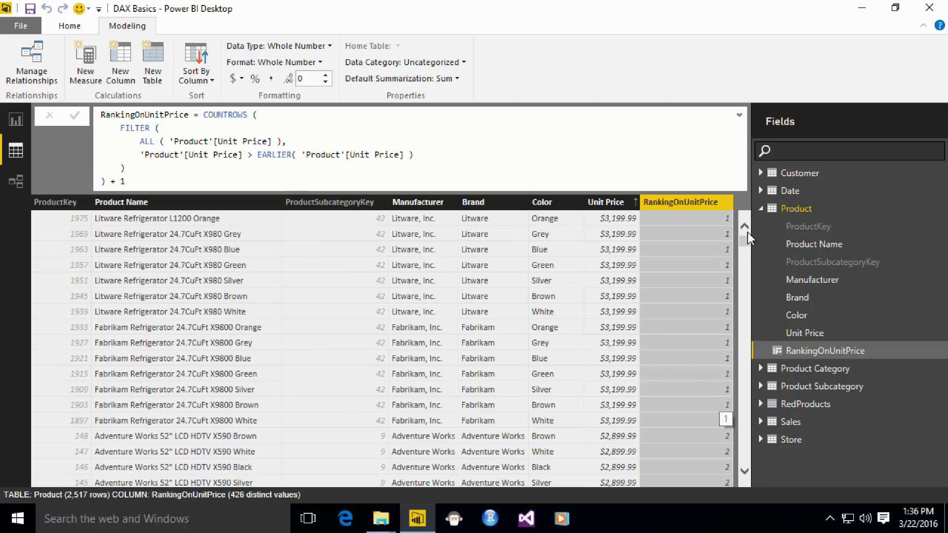
Step: Put COUNTROWS on its own line in the RankingOnUnitPrice formula and insert a VAR line above it
left_click(744, 472)
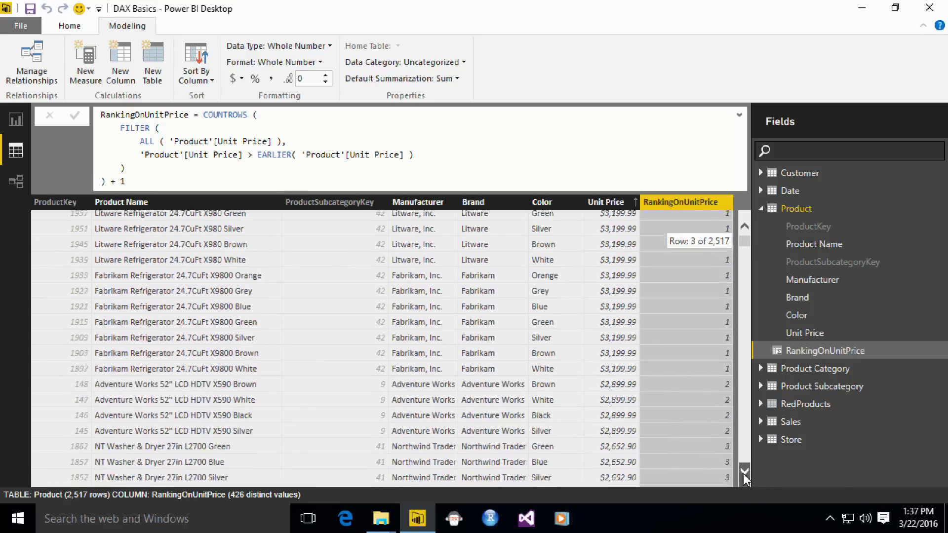
scroll(744, 473, "down", 4)
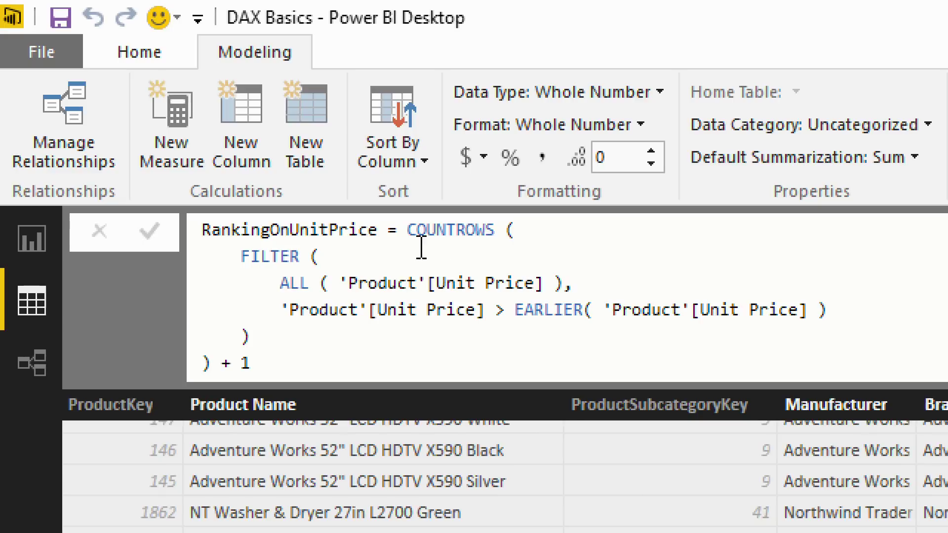
left_click(411, 229)
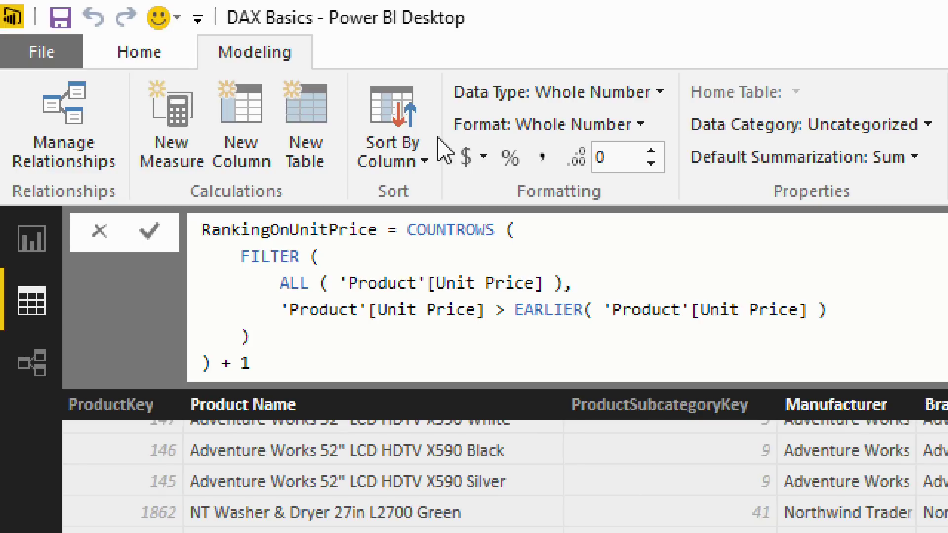
key("shift+Return")
key("shift+Return")
key("Up")
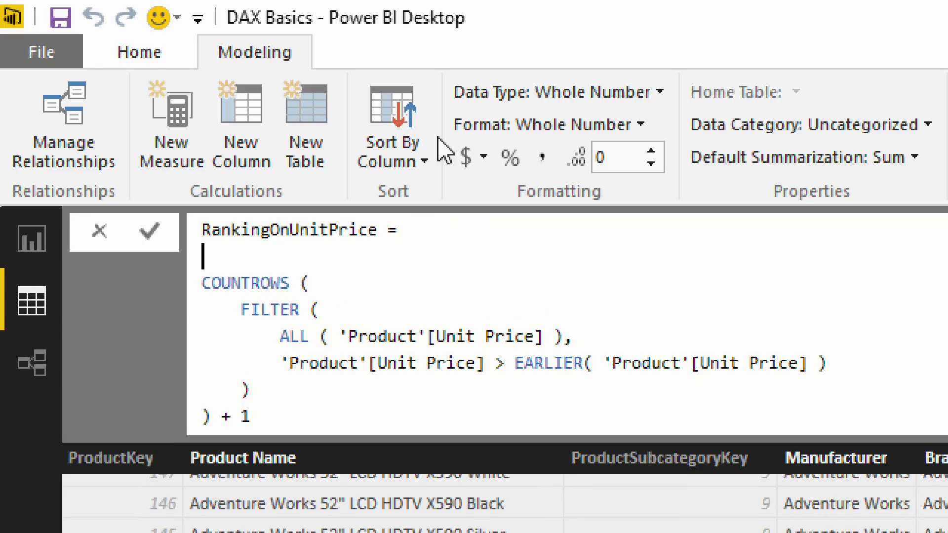
type("VAR")
key("shift+Return")
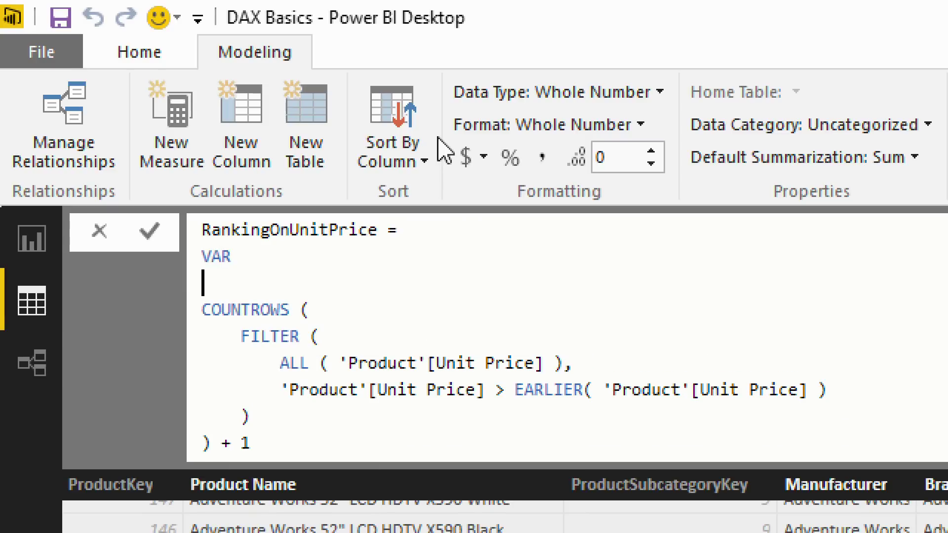
Step: Name the variable CurrentListPrice on the line under VAR and follow it with an equals sign
type("Current")
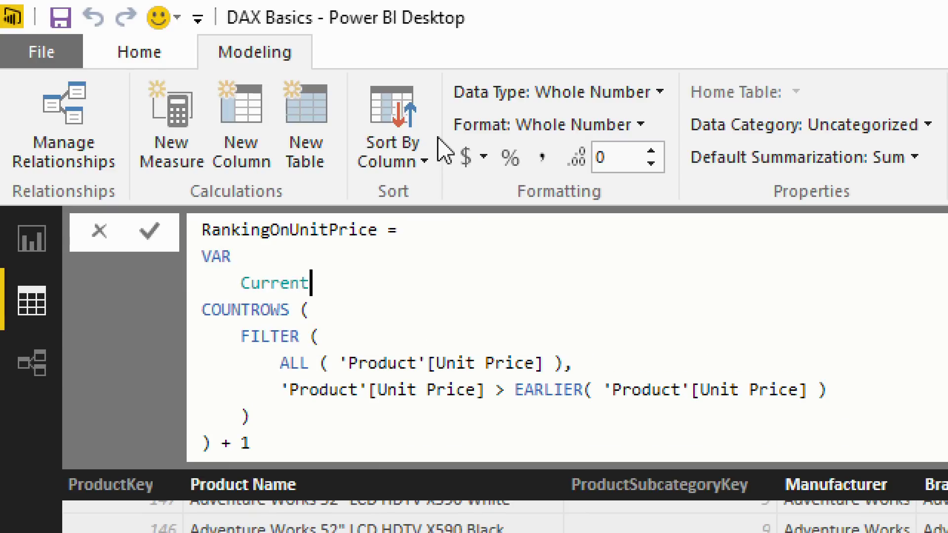
type("ListPrice =")
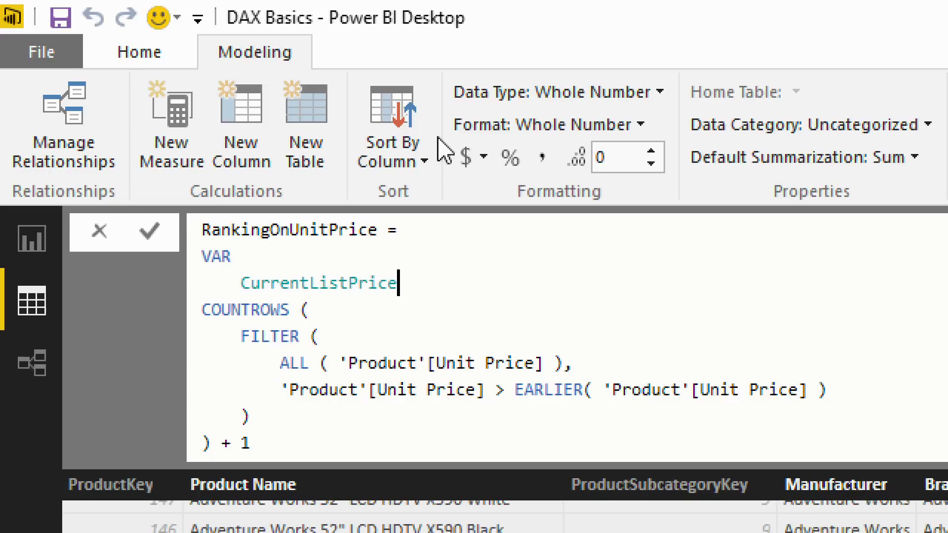
key("BackSpace")
key("BackSpace")
key("BackSpace")
type("=")
Step: Copy the 'Product'[Unit Price] reference from inside the ALL function
key("Left")
key("Left")
key("Down")
key("Down")
key("Down")
key("ctrl+Left")
key("Left")
key("ctrl+shift+Right")
key("ctrl+shift+Right")
key("ctrl+shift+Right")
key("ctrl+shift+Right")
key("ctrl+shift+Right")
key("ctrl+shift+Right")
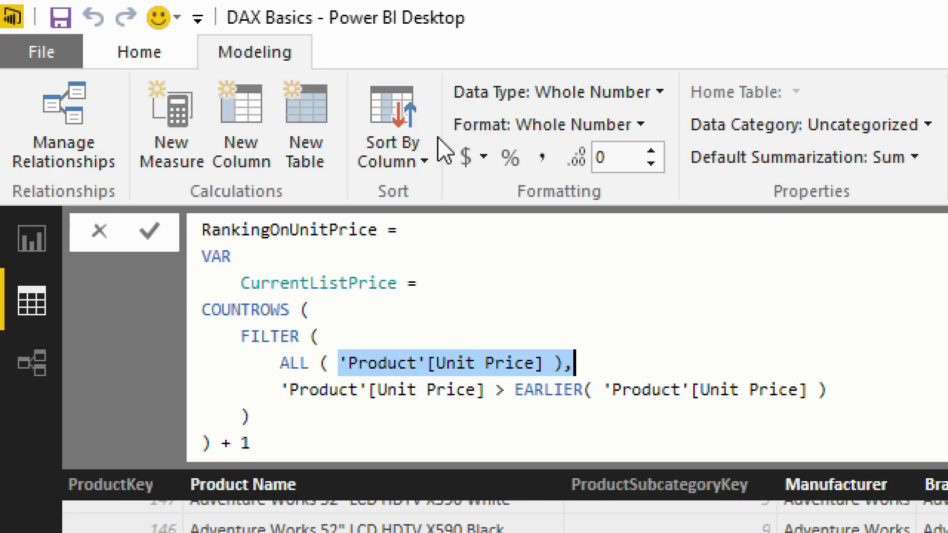
key("shift+Left")
key("shift+Left")
key("shift+Left")
key("ctrl+c")
Step: Paste the copied column reference as the value of CurrentListPrice, with a space after the equals sign
key("Up")
key("Up")
key("Up")
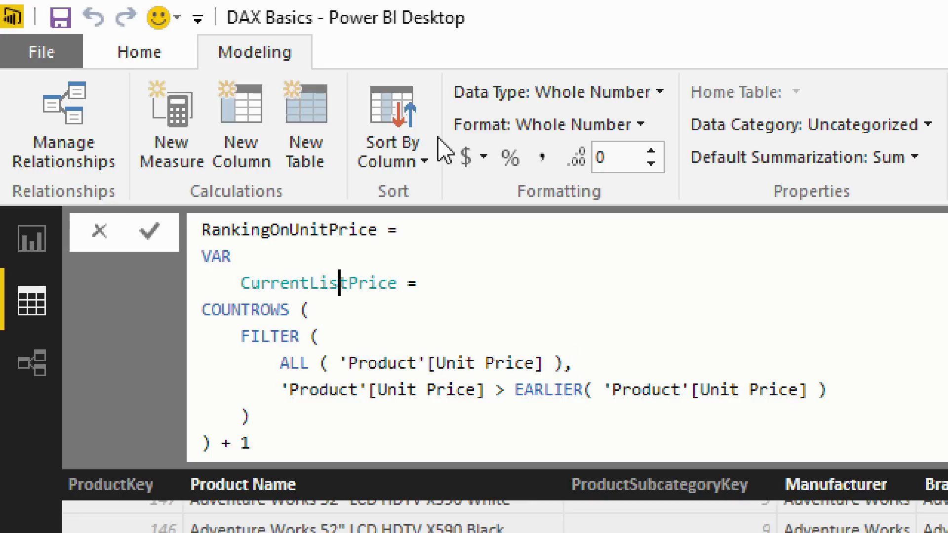
key("End")
key("ctrl+v")
key("Home")
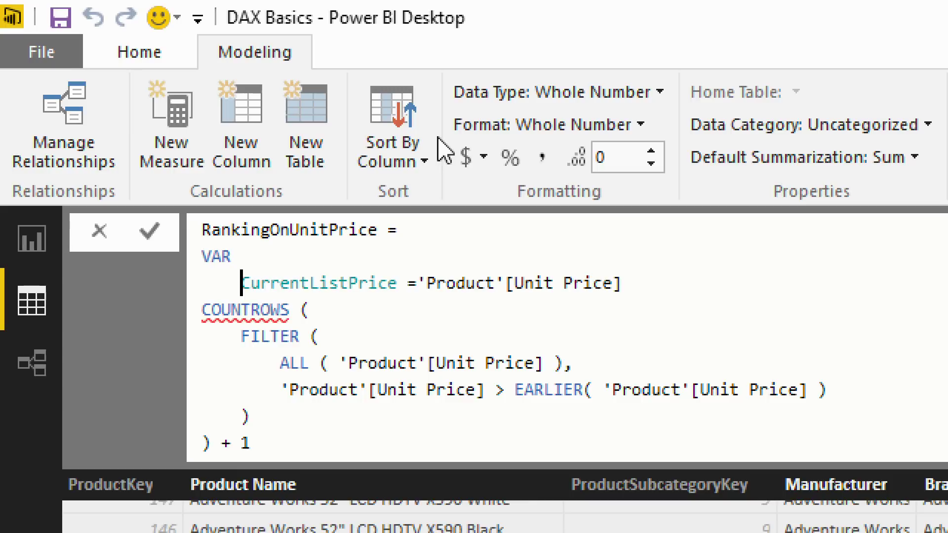
key("ctrl+Right")
key("ctrl+Right")
key("ctrl+Left")
key("End")
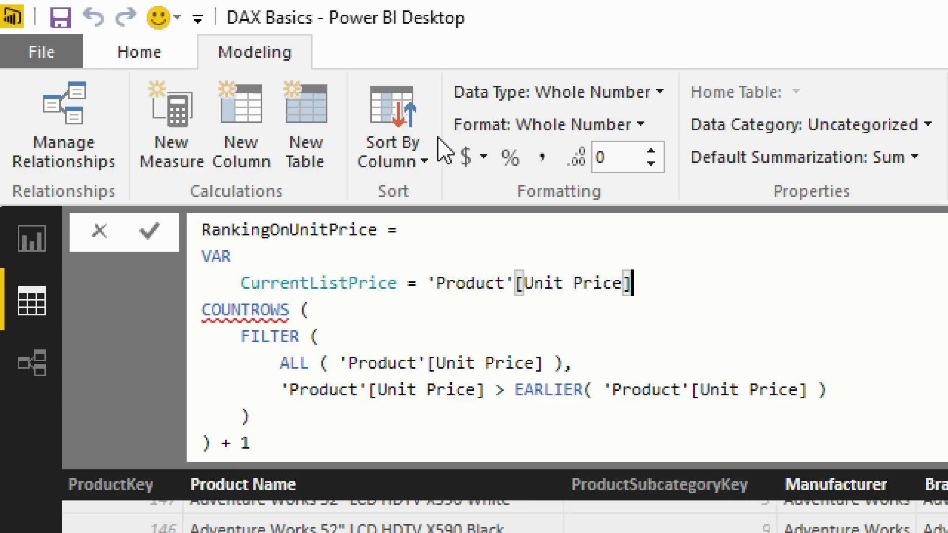
Step: Insert a RETURN line between the CurrentListPrice definition and the COUNTROWS expression
key("Return")
key("BackSpace")
key("BackSpace")
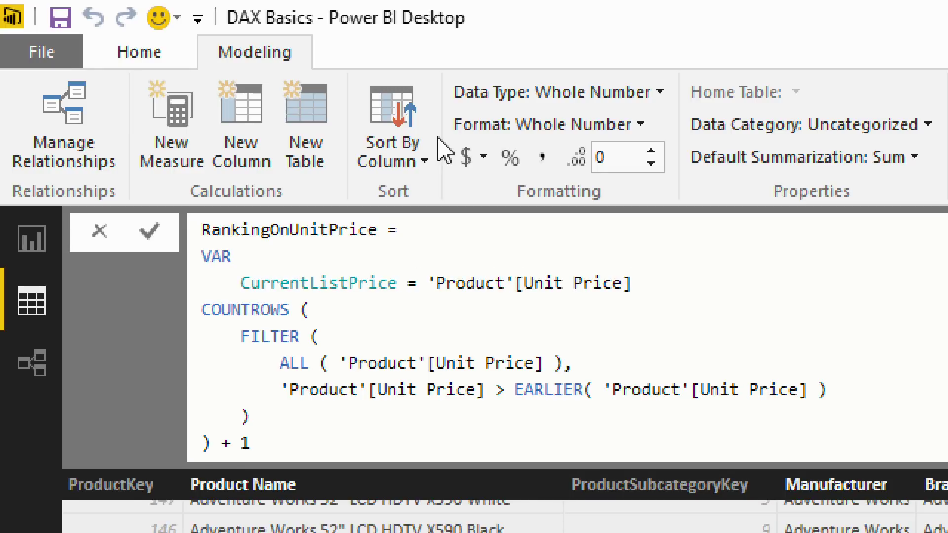
key("shift+Return")
type("|")
key("BackSpace")
key("BackSpace")
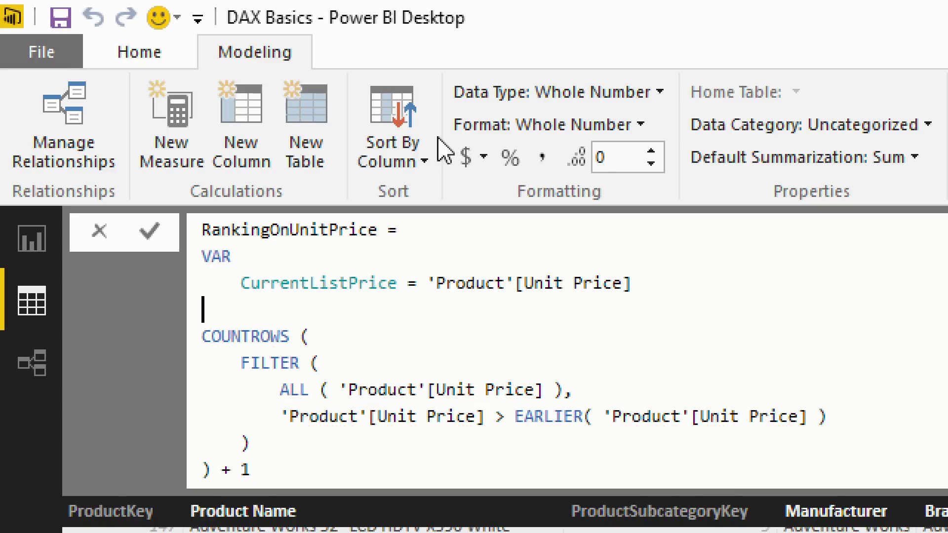
type("RETURN")
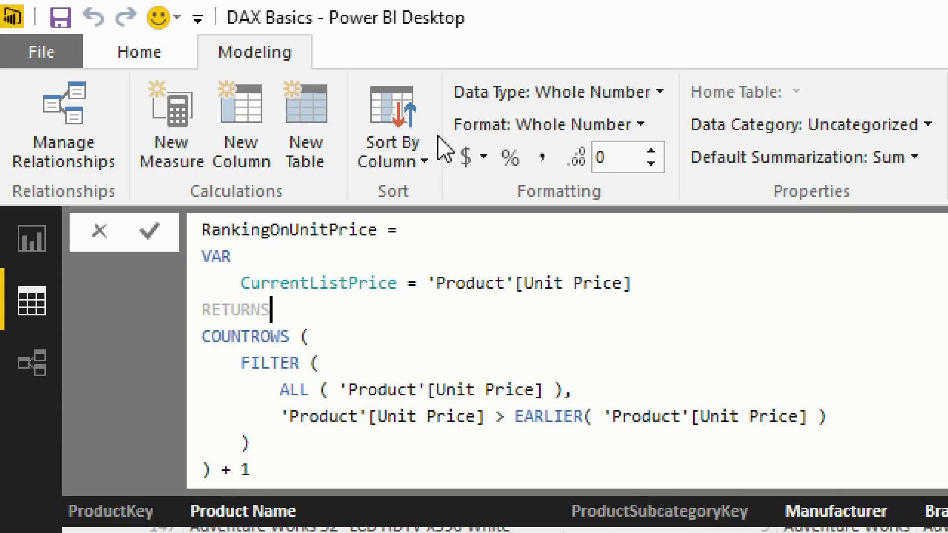
Step: Replace the EARLIER expression in the FILTER condition with the variable CurrentListPrice and commit the formula
key("Down")
key("Down")
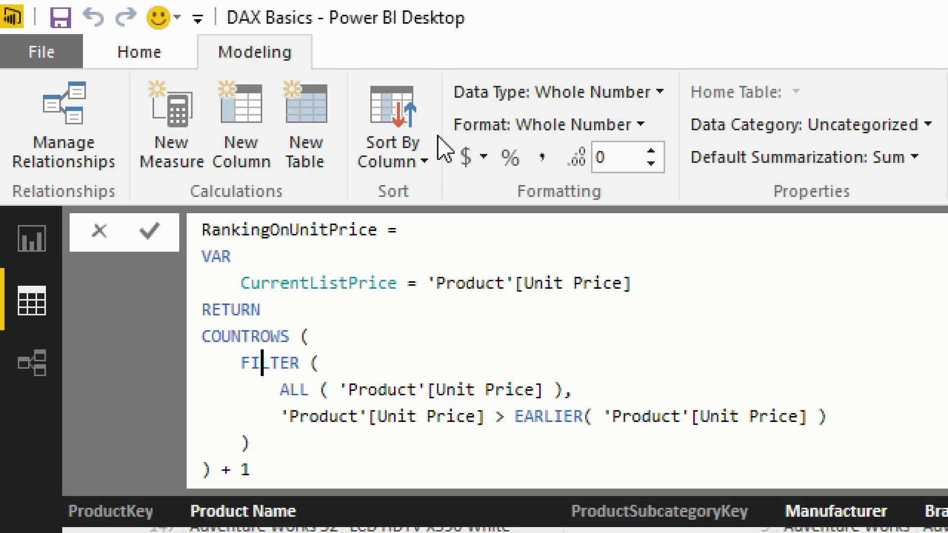
key("Down")
key("Down")
key("ctrl+Right")
key("ctrl+Right")
key("ctrl+Right")
key("ctrl+Right")
key("ctrl+Right")
key("ctrl+Right")
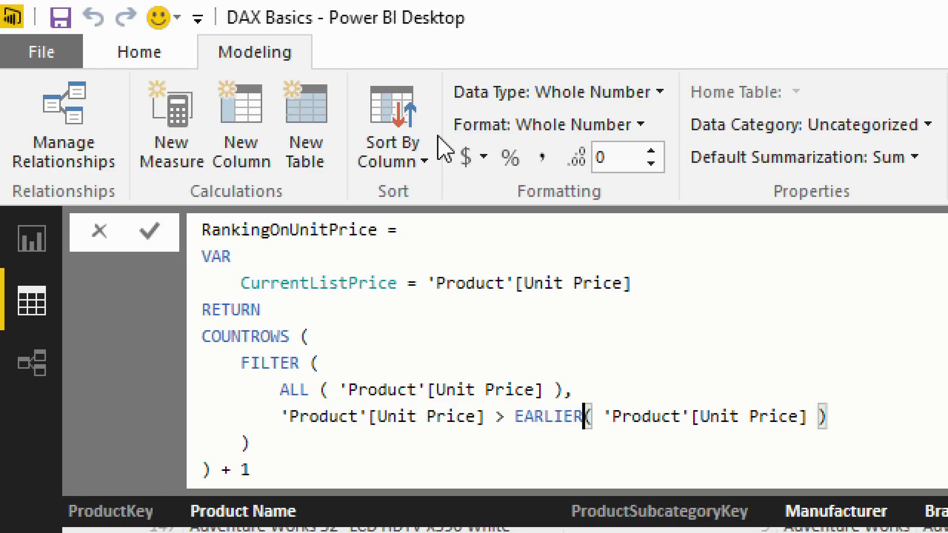
key("ctrl+Left")
key("shift+End")
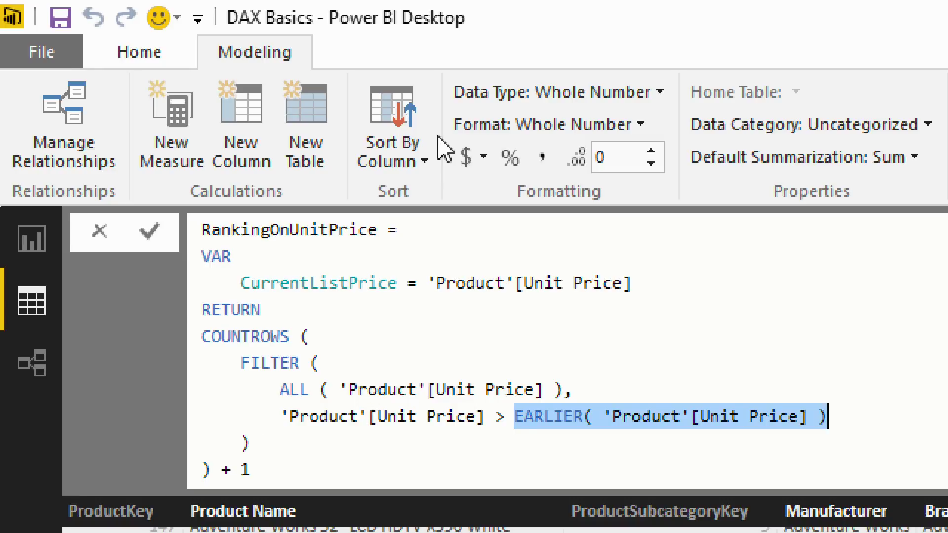
type("CurrentListPrice")
key("Down")
key("Down")
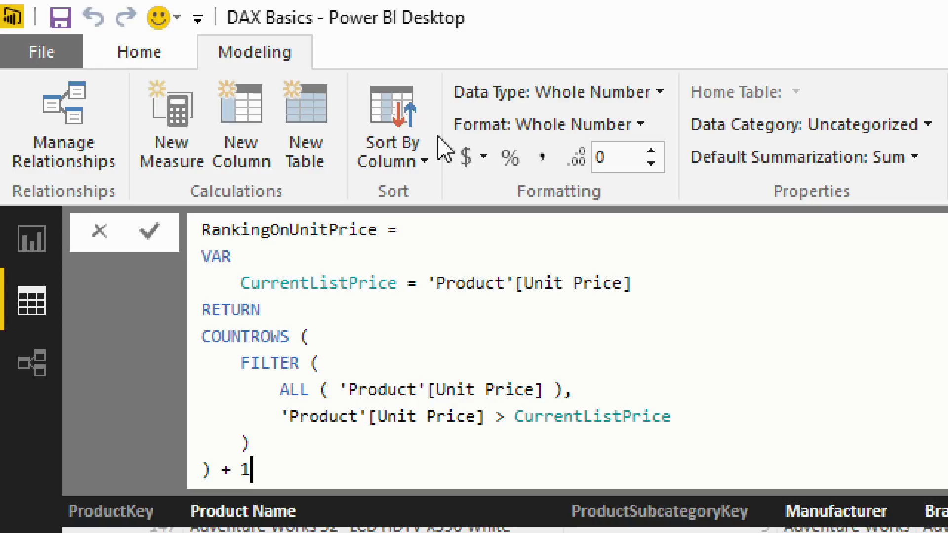
key("Return")
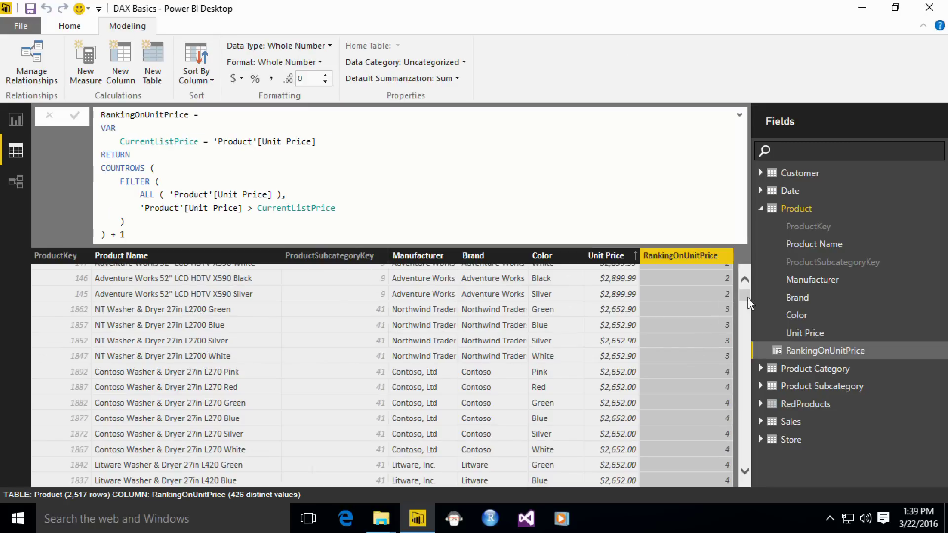
Step: Review the RankingOnUnitPrice values from the highest-priced products downwards
left_click_drag(748, 297, 745, 289)
left_click(316, 345)
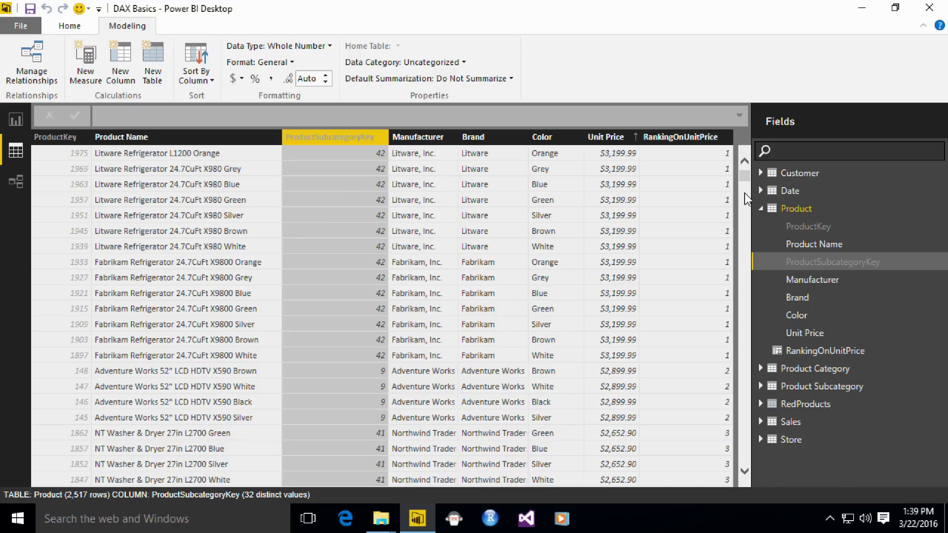
left_click_drag(747, 165, 746, 184)
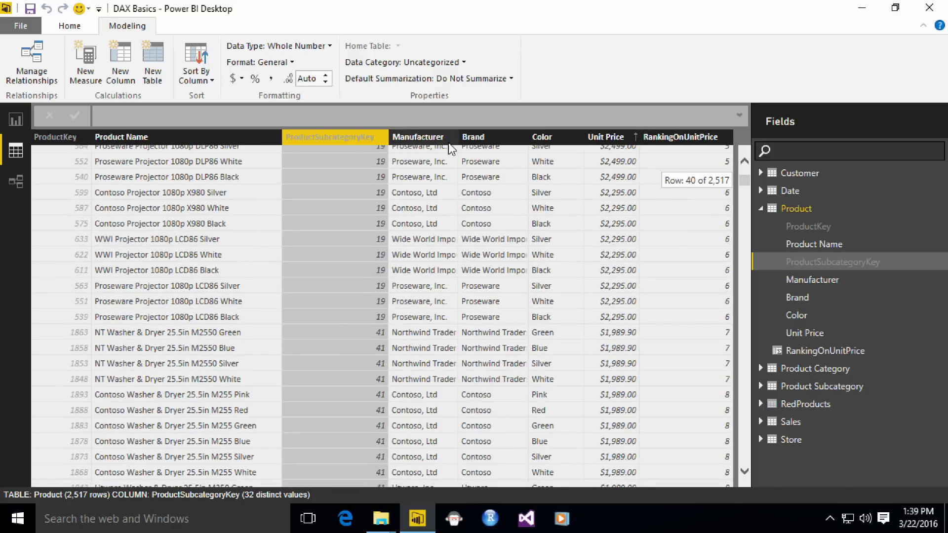
left_click(662, 180)
left_click(269, 230)
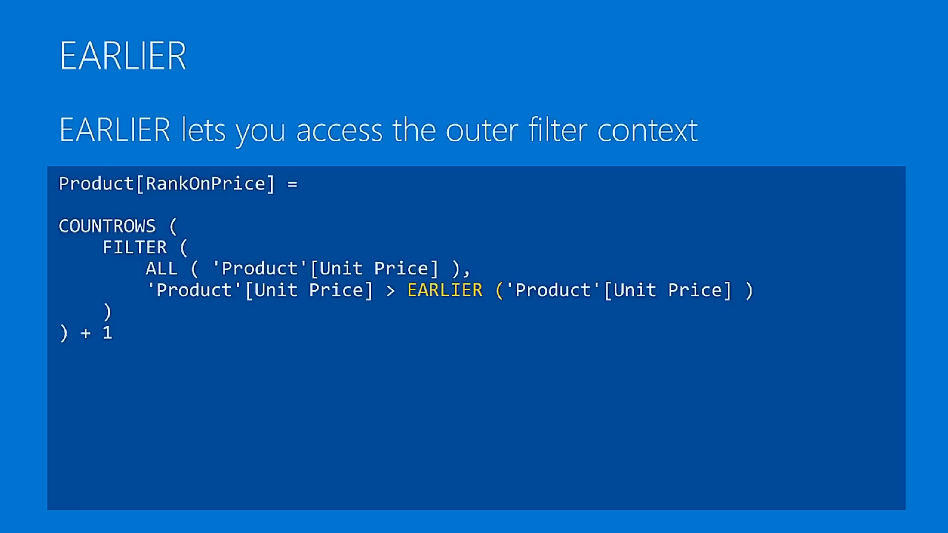
key("Right")
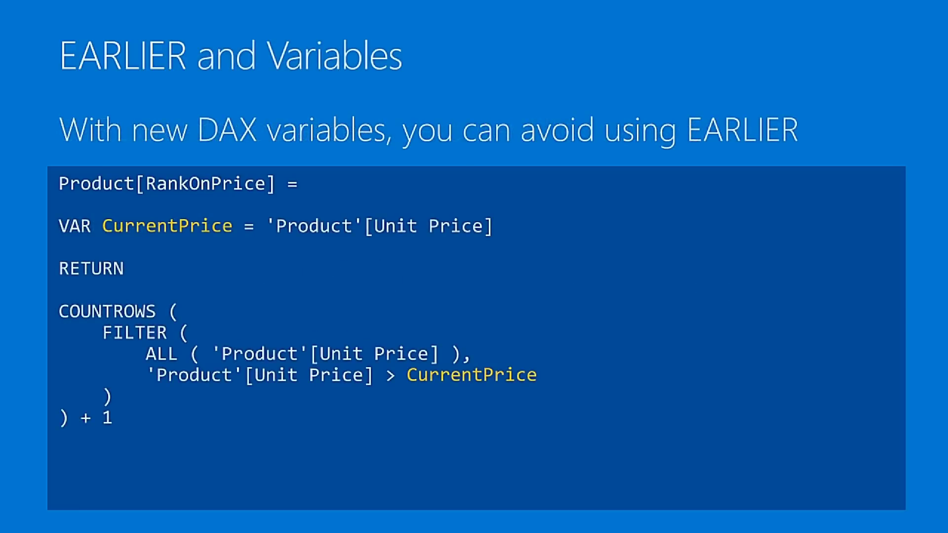
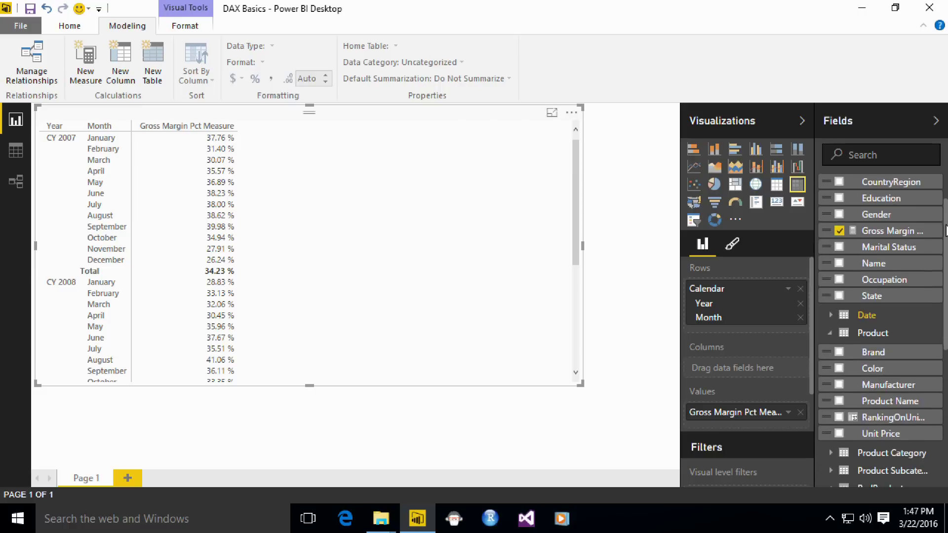
Step: Remove Gross Margin Pct Measure from the Year and Month matrix and delete the matrix from the page
left_click(838, 230)
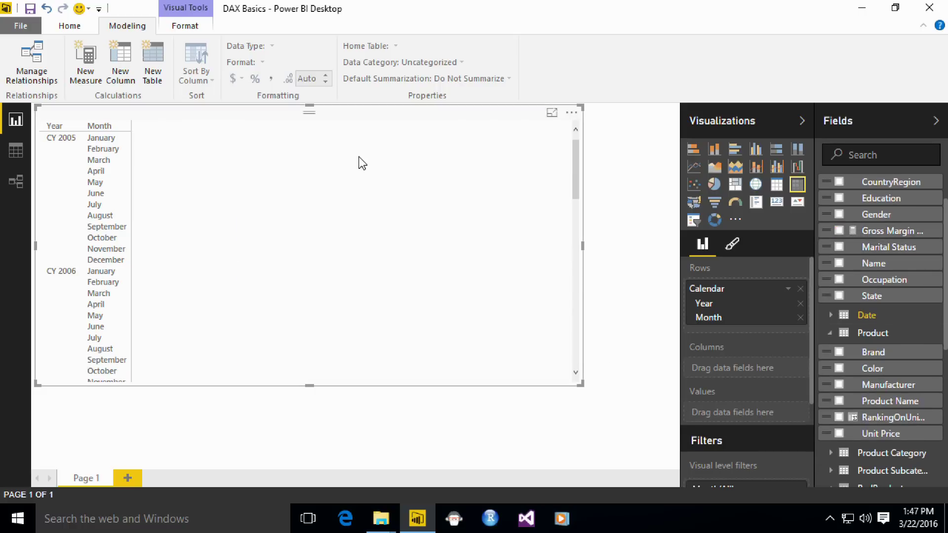
key("Delete")
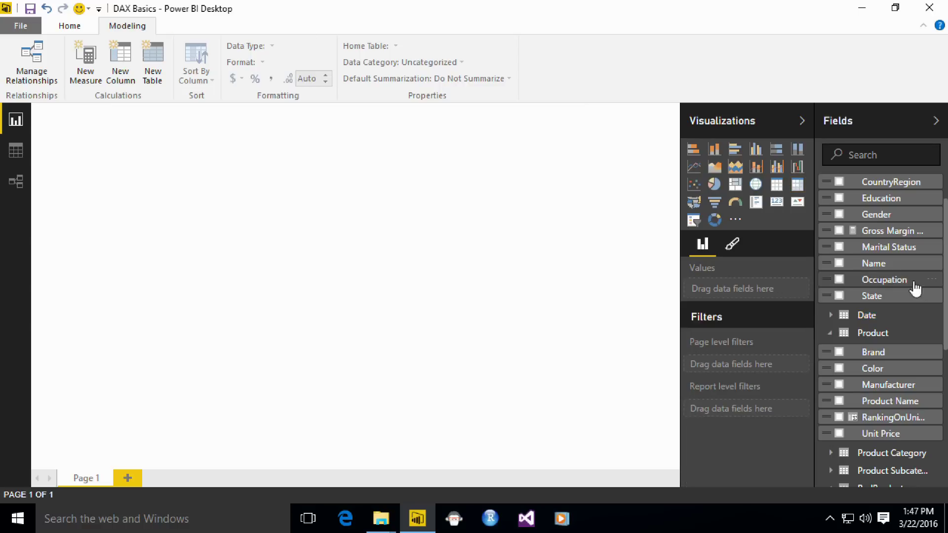
Step: Build an enlarged table visual on the blank page showing Color from the Product table and the Sales Amount measure
scroll(918, 321, "down", 5)
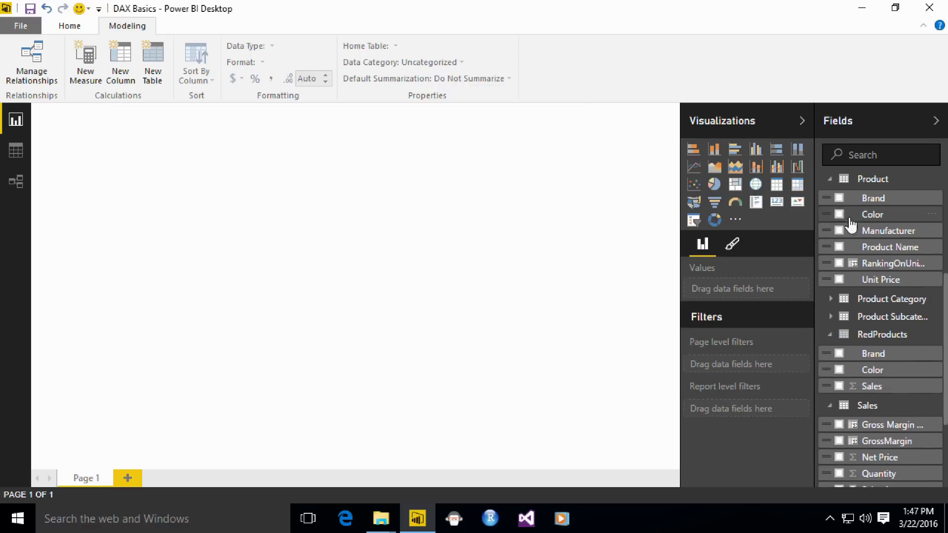
left_click(839, 214)
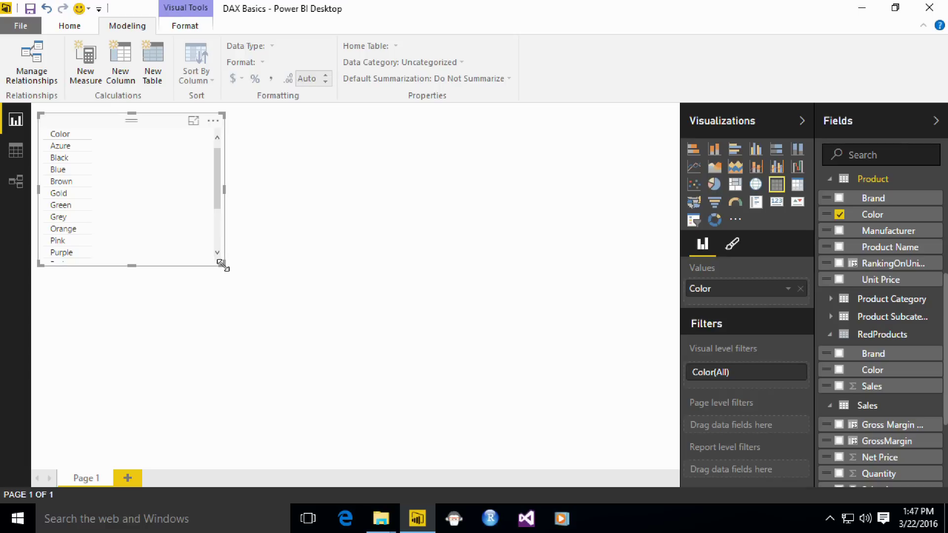
left_click_drag(222, 264, 296, 409)
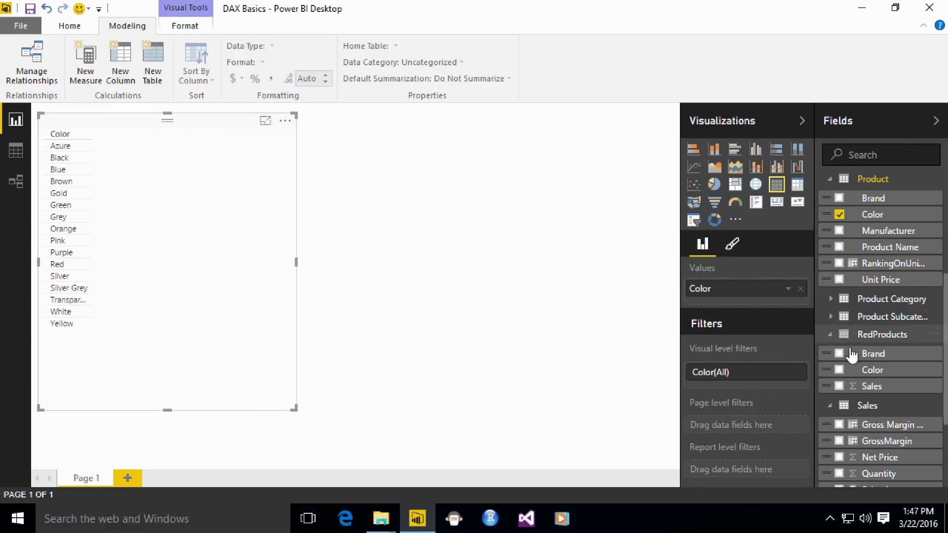
left_click_drag(944, 310, 944, 395)
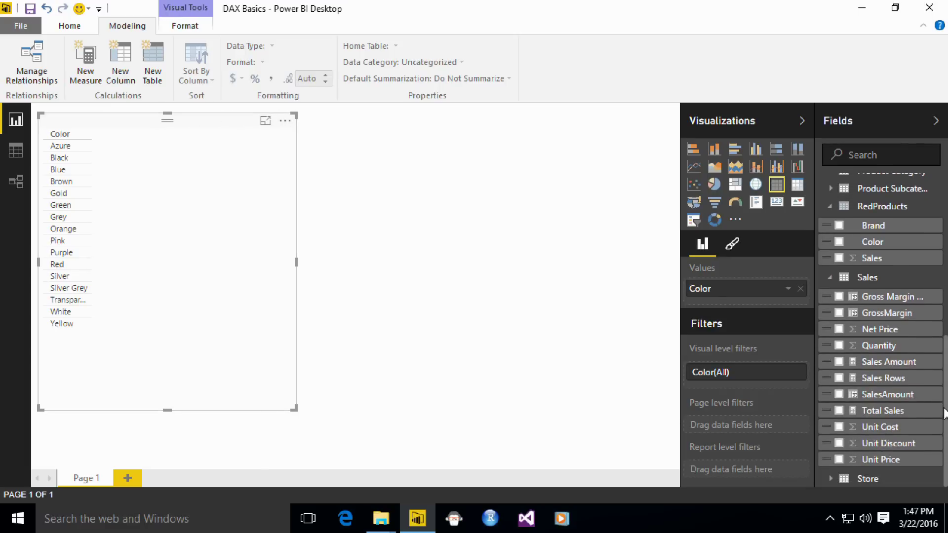
left_click(839, 363)
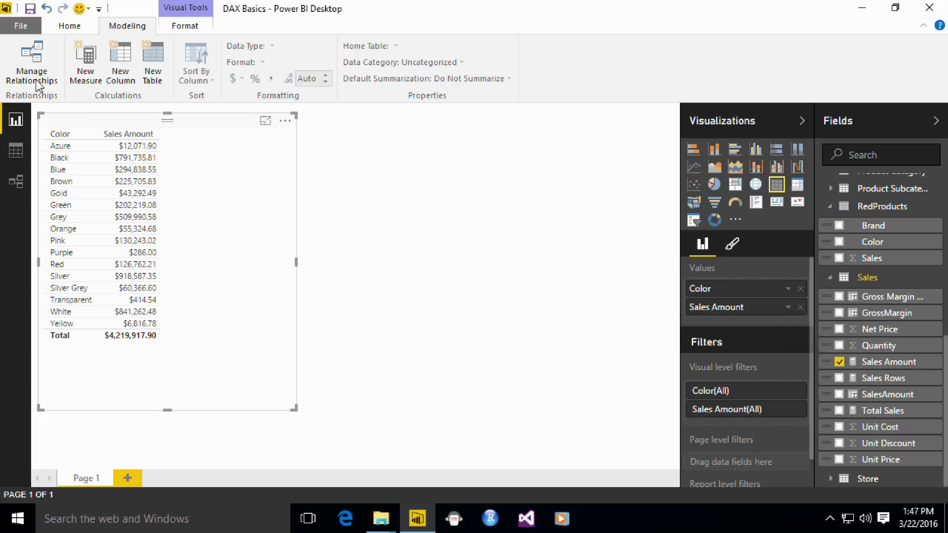
left_click(23, 153)
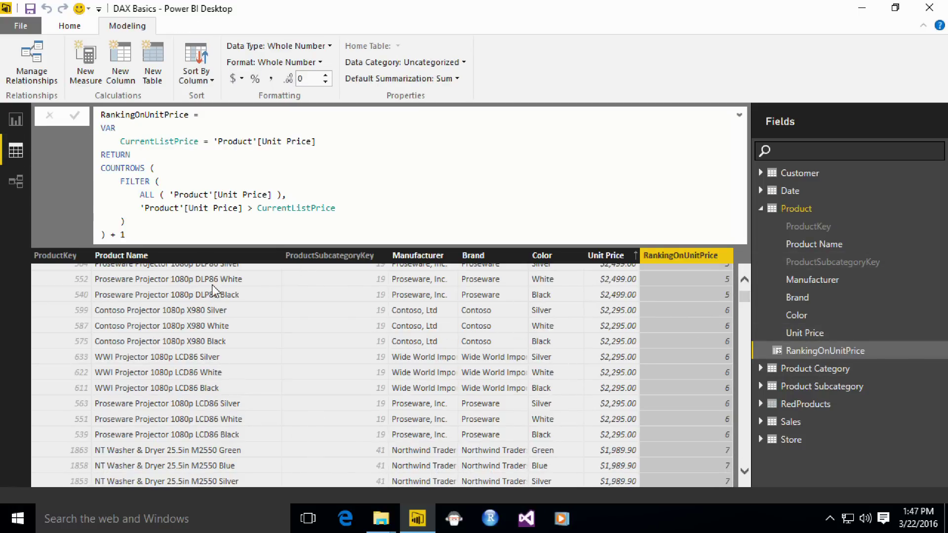
left_click(16, 119)
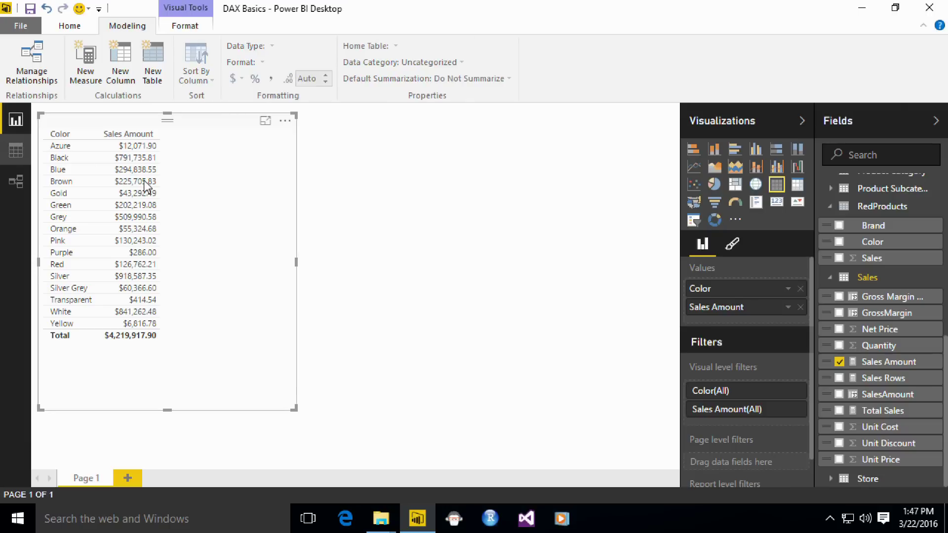
left_click(24, 153)
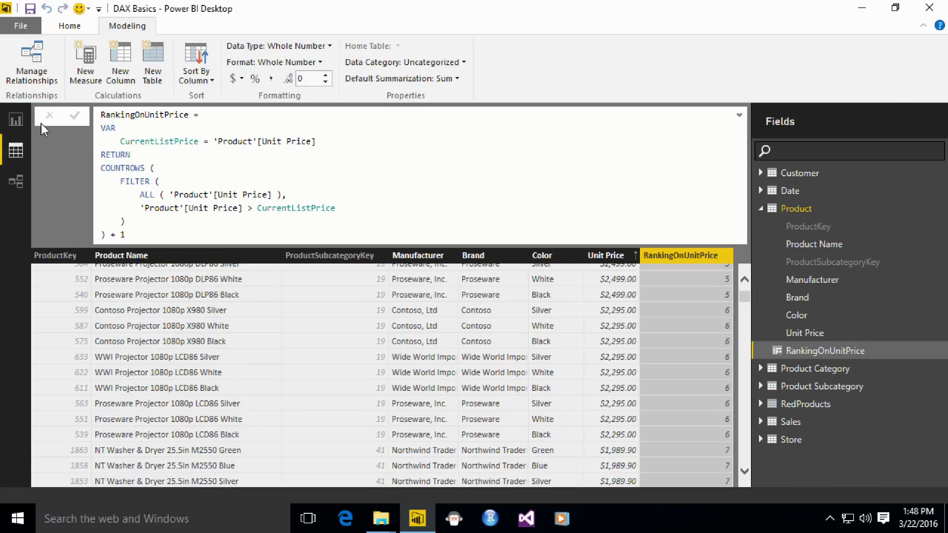
left_click(16, 119)
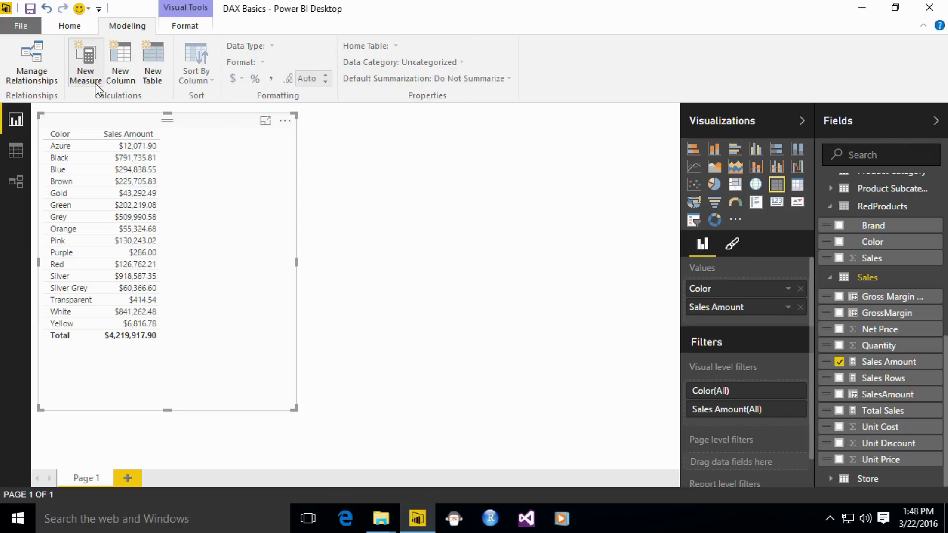
Step: Create a new measure and replace its default name with RedSales
left_click(86, 69)
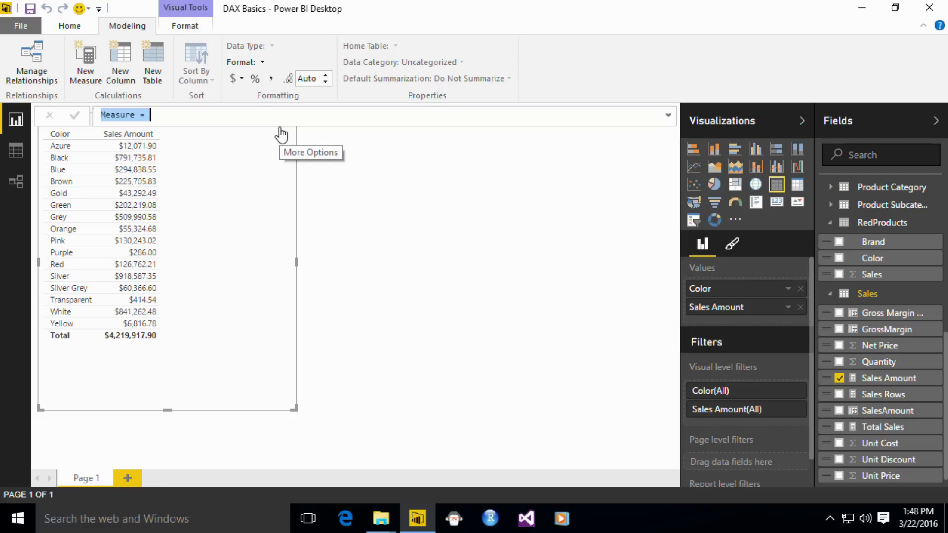
left_click(237, 116)
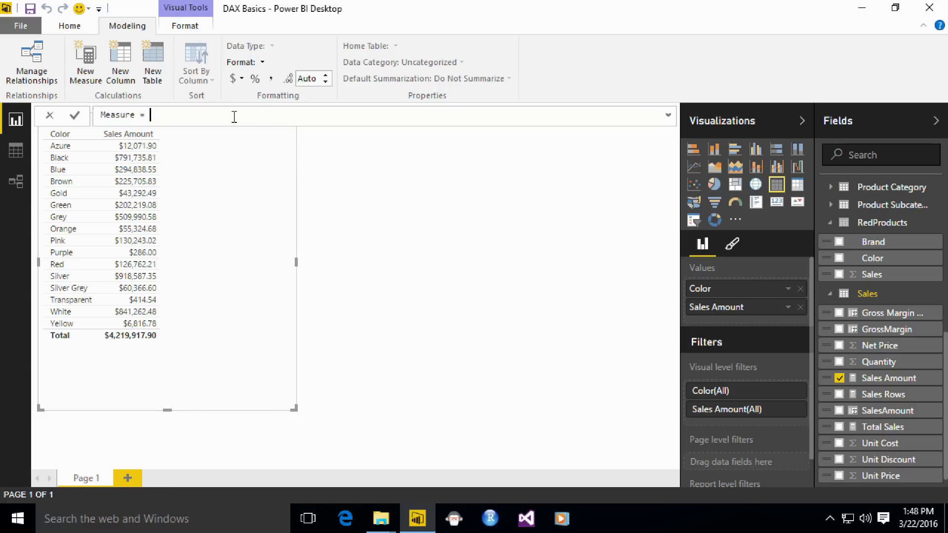
key("BackSpace")
key("BackSpace")
key("BackSpace")
key("BackSpace")
key("BackSpace")
key("BackSpace")
key("BackSpace")
key("BackSpace")
key("BackSpace")
key("BackSpace")
type("RedSales =")
key("BackSpace")
key("BackSpace")
Step: Start the RedSales expression with CALCULATE, using [Sales Amount] as its first argument
type("CA")
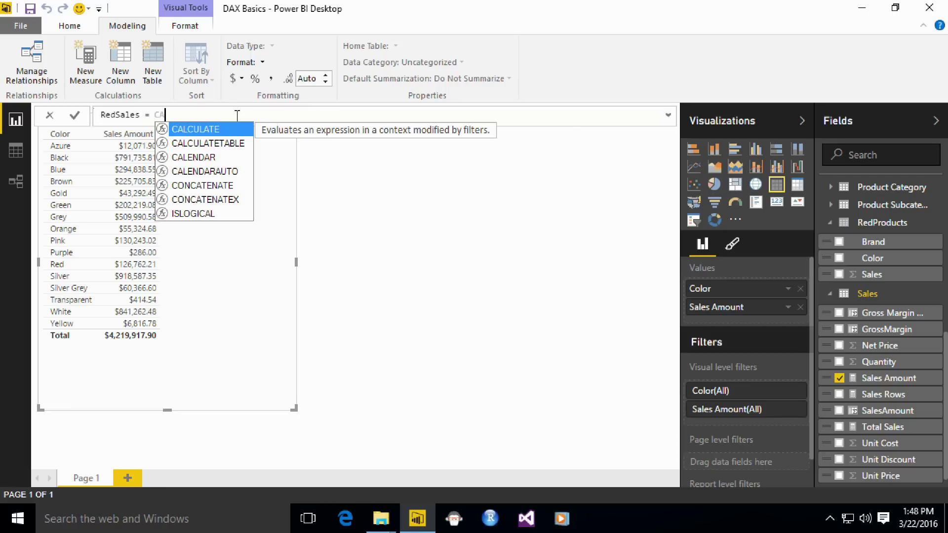
key("Tab")
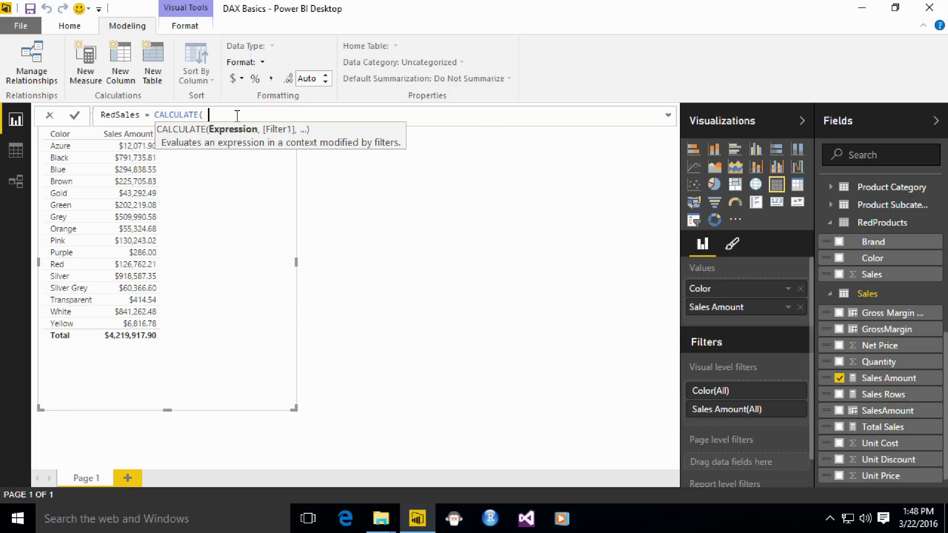
type("[Sa")
key("Tab")
type(", ")
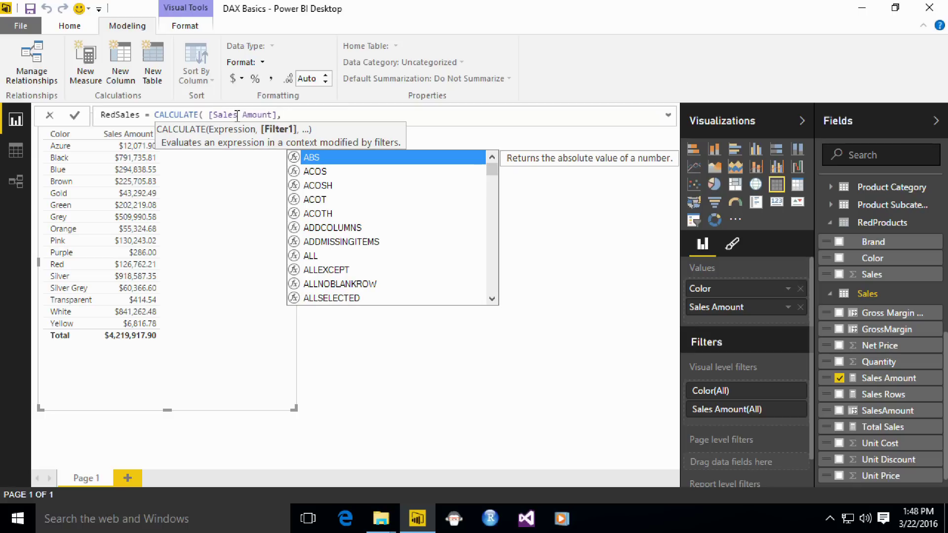
Step: Add the filter 'Product'[Color] = "Red" to the CALCULATE function, close the parenthesis and commit the RedSales measure
type("Pro")
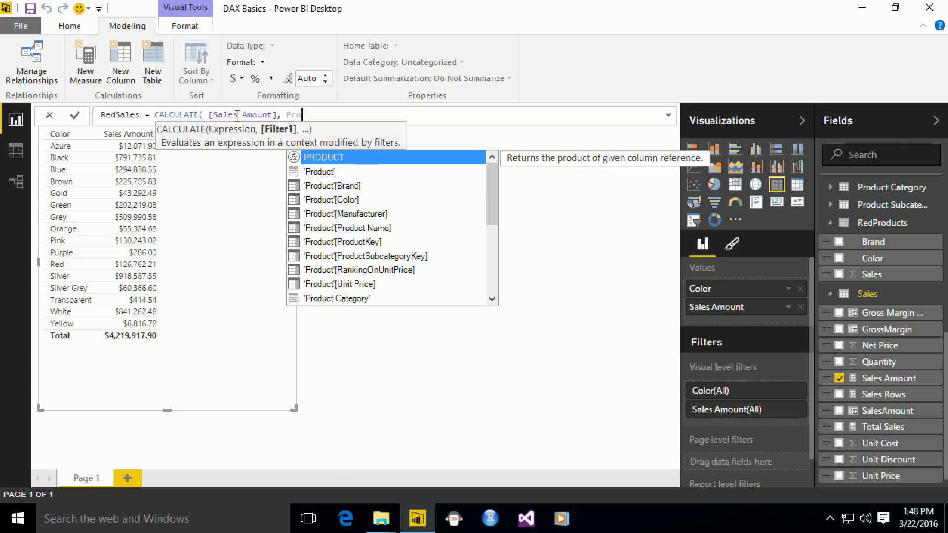
key("Down")
key("Down")
key("Down")
key("Tab")
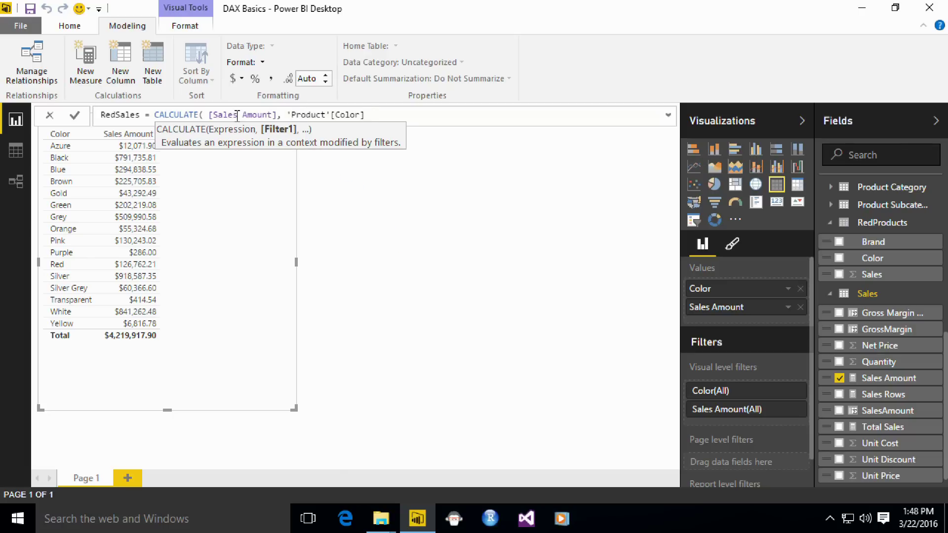
type("= @")
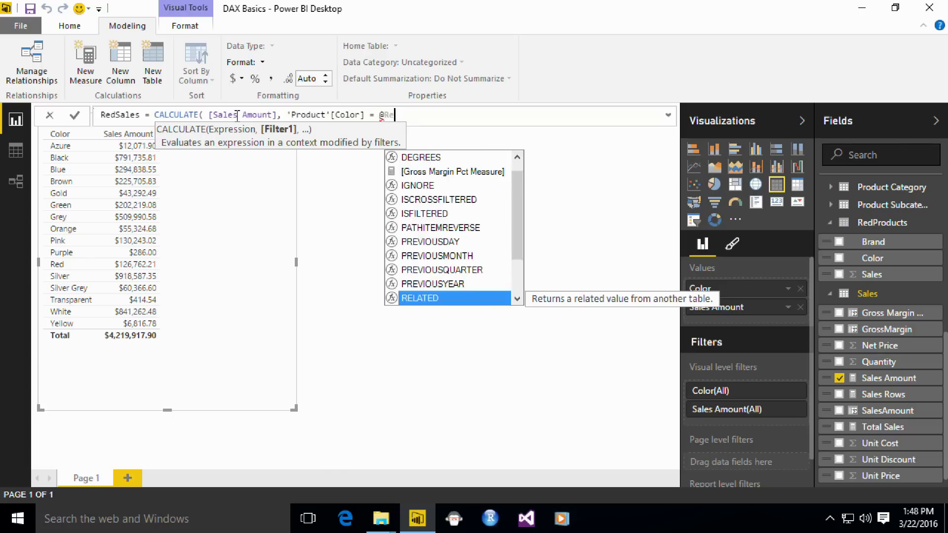
key("BackSpace")
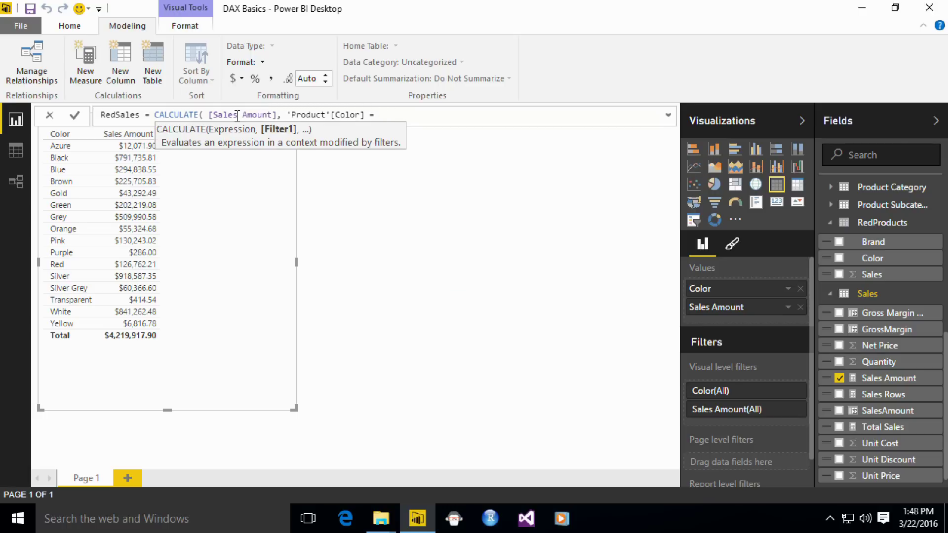
type("\"Red\" )")
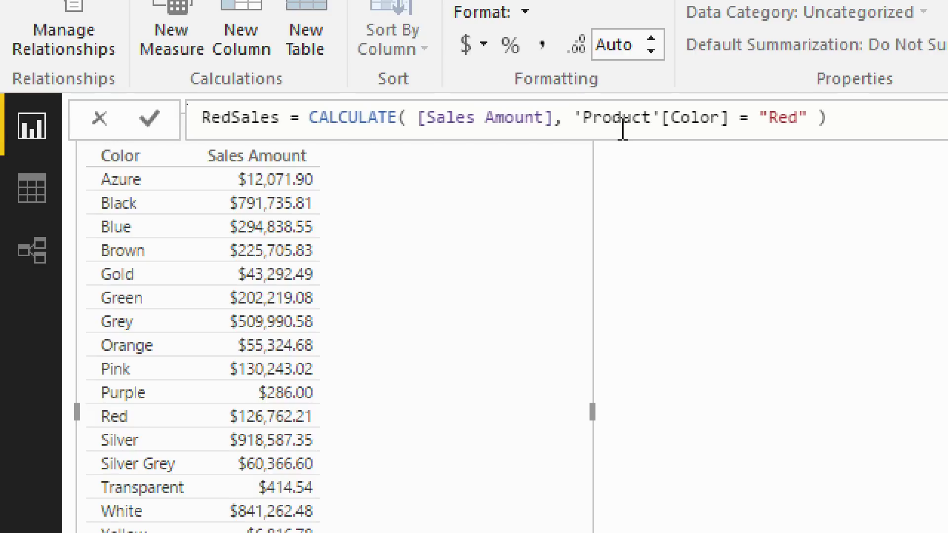
key("Return")
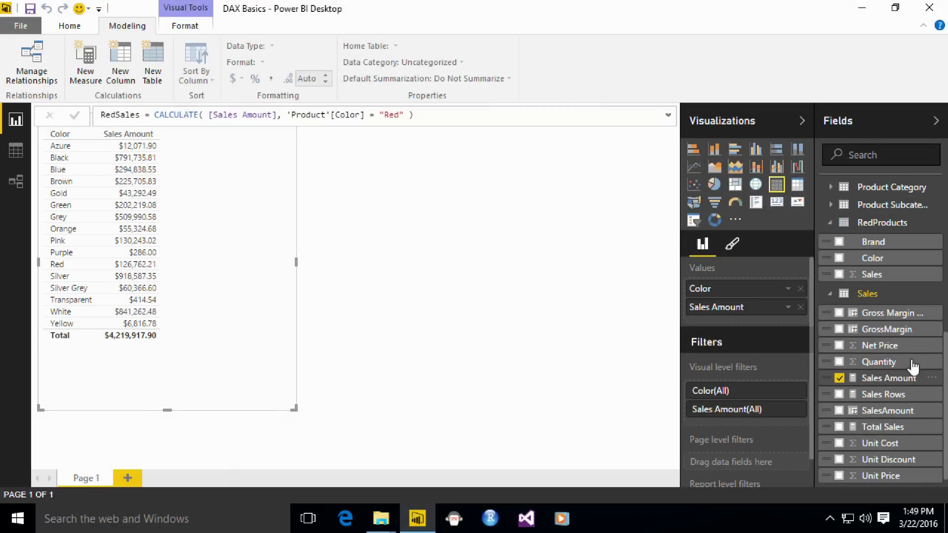
Step: Add the RedSales measure from the Customer table to the Color and Sales Amount table visual
scroll(911, 346, "down", 1)
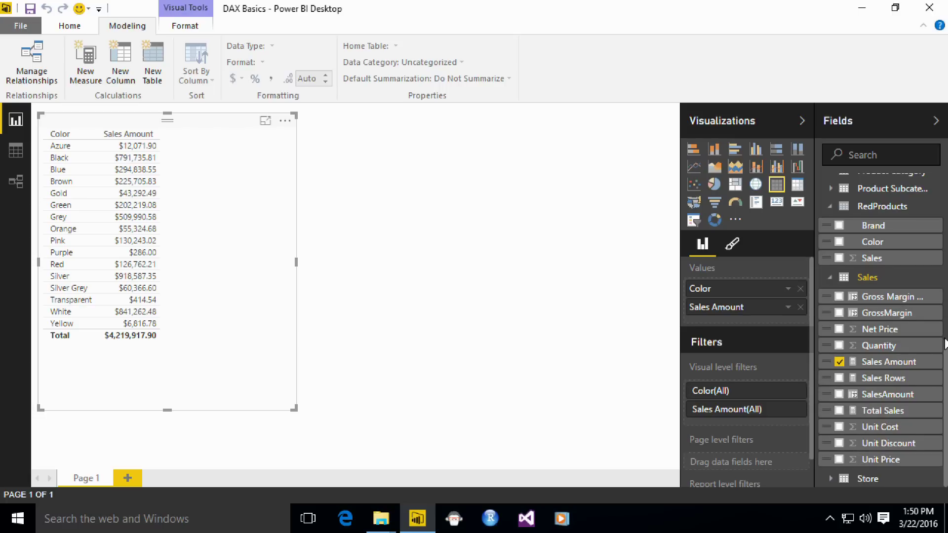
scroll(946, 325, "up", 1)
scroll(946, 325, "up", 3)
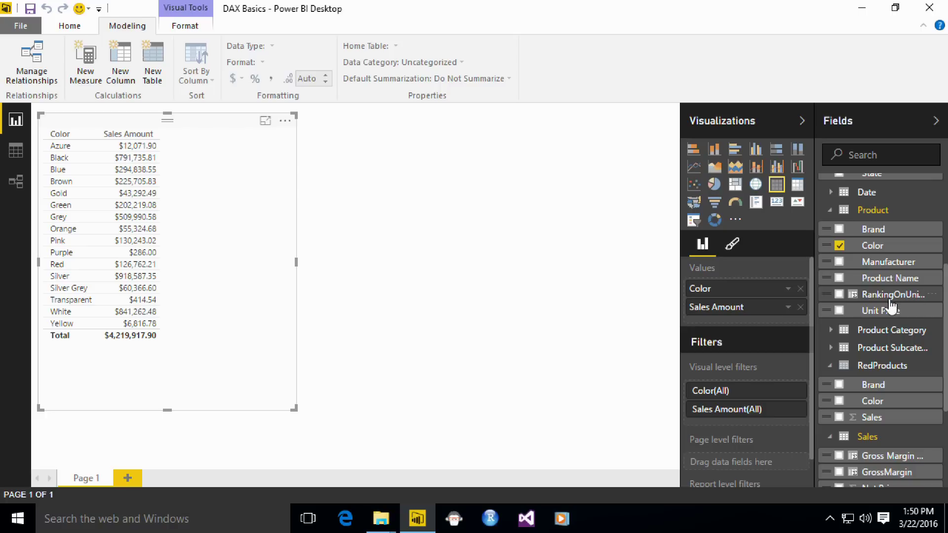
left_click_drag(946, 331, 946, 218)
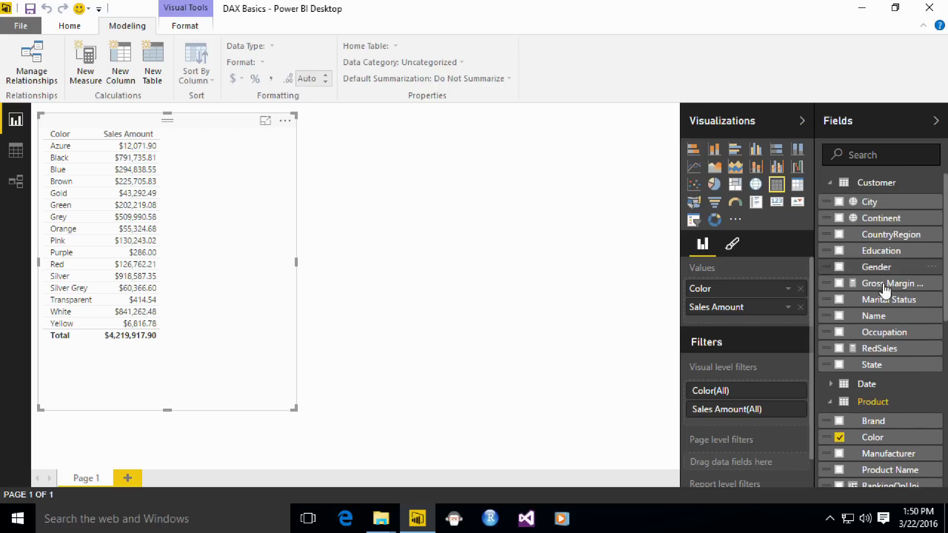
left_click(873, 353)
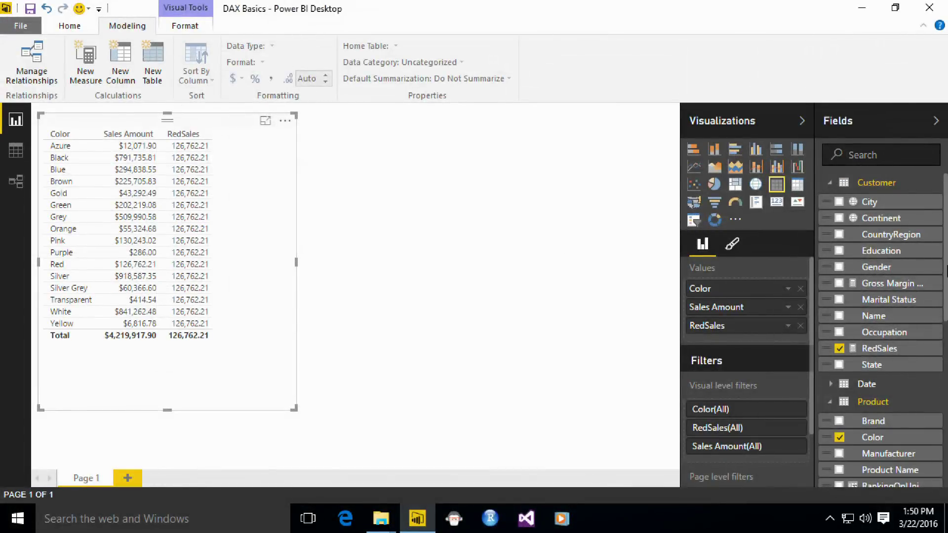
Step: Place the Product table's Brand between Color and Sales Amount in the table visual, and remove it again
scroll(914, 287, "down", 5)
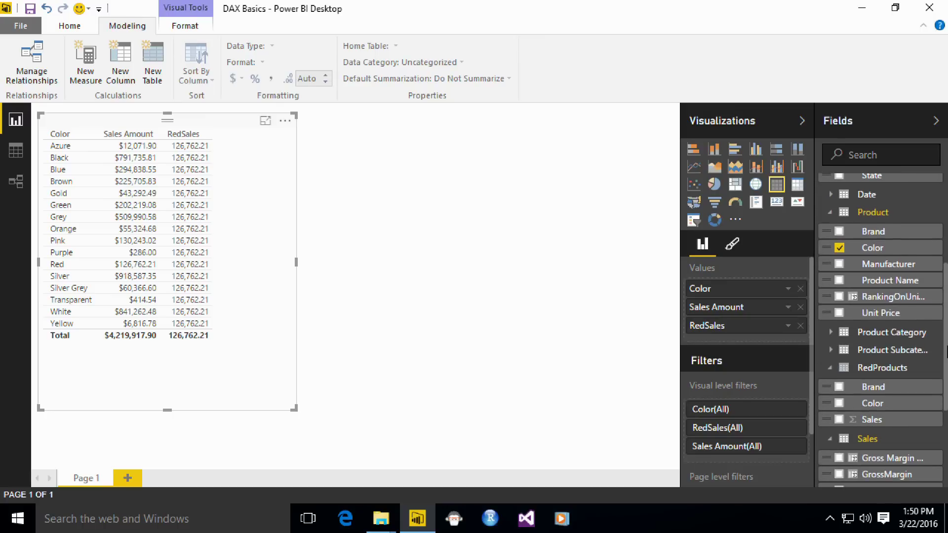
left_click(834, 232)
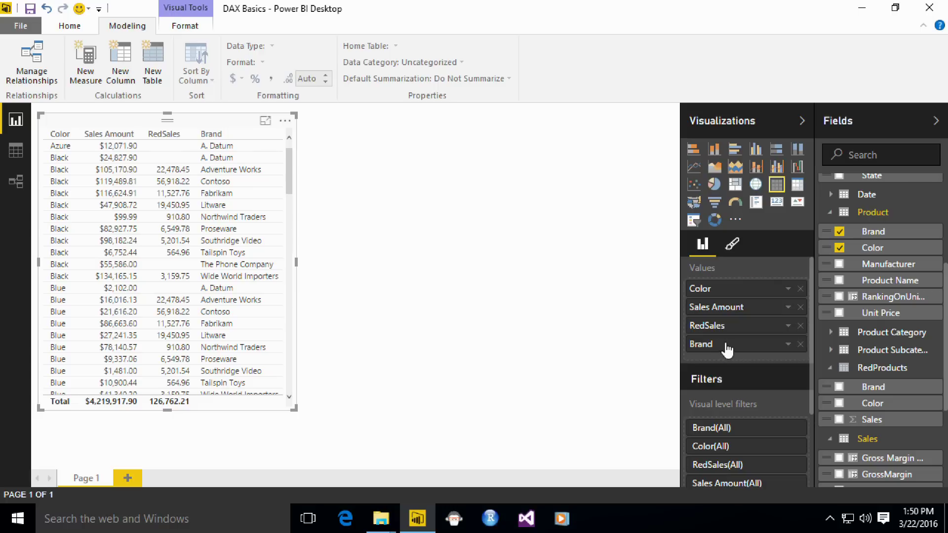
left_click_drag(725, 346, 733, 308)
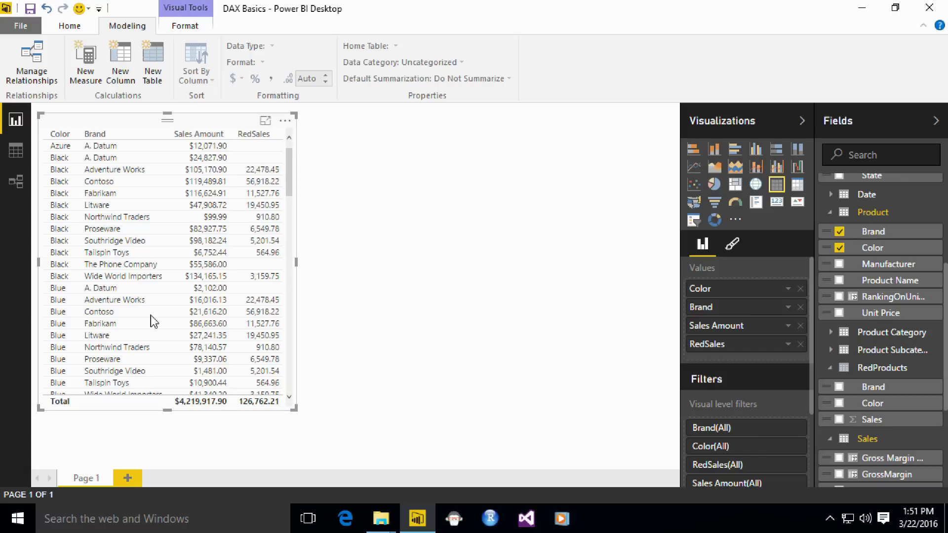
left_click(800, 308)
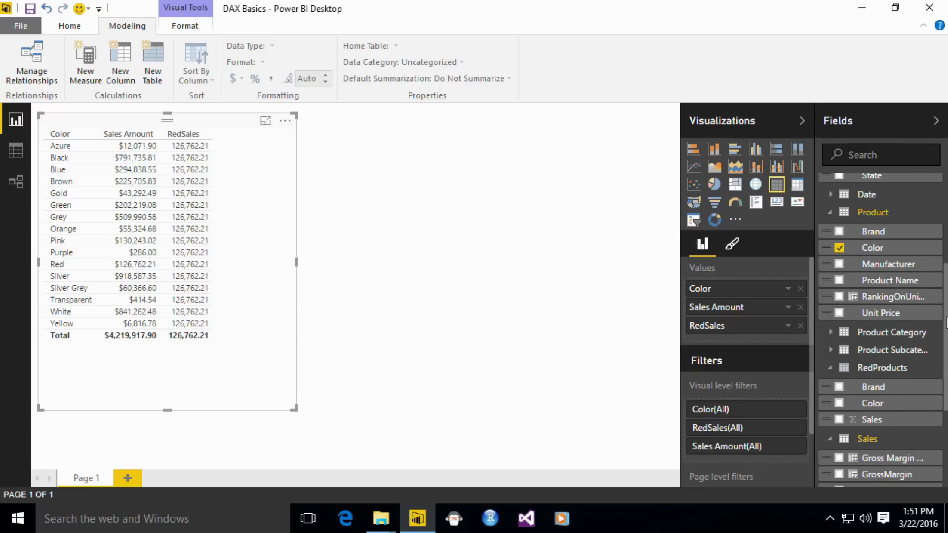
Step: Open the RedSales formula and highlight the [Sales Amount] argument inside CALCULATE
scroll(914, 326, "up", 5)
left_click(879, 325)
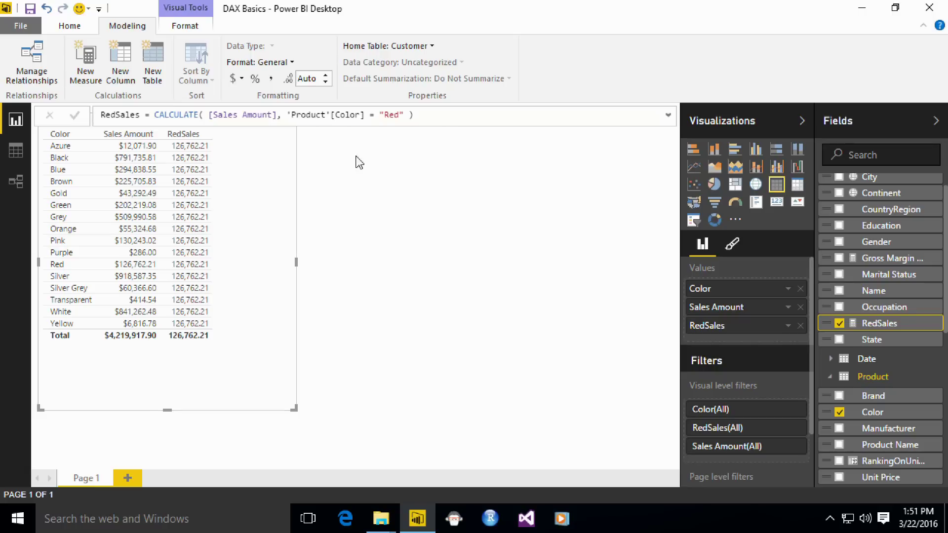
left_click(289, 115)
key("Home")
key("ctrl+Right")
key("ctrl+Right")
key("ctrl+Right")
key("ctrl+Right")
key("shift+ctrl+Right")
key("shift+ctrl+Right")
key("shift+ctrl+Right")
key("shift+ctrl+Left")
key("shift+ctrl+Left")
key("shift+ctrl+Left")
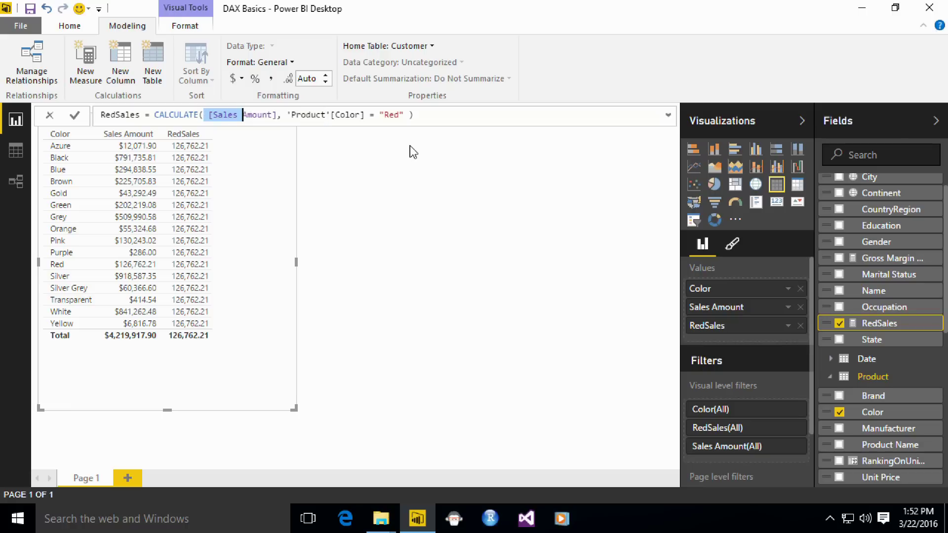
key("shift+ctrl+Right")
key("shift+Right")
Step: Try to wrap the arguments inside CALCULATE in a SUM function in the RedSales formula
key("Left")
key("Left")
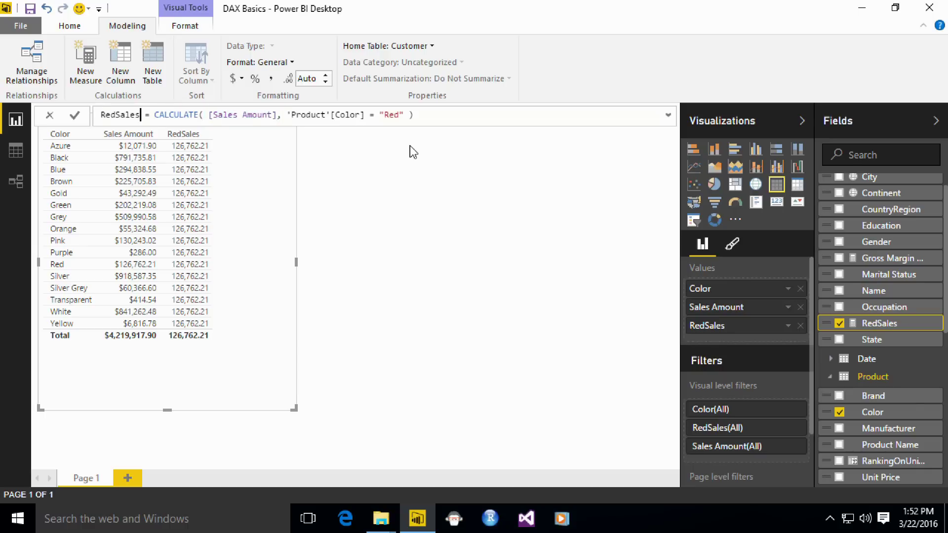
type("SUM")
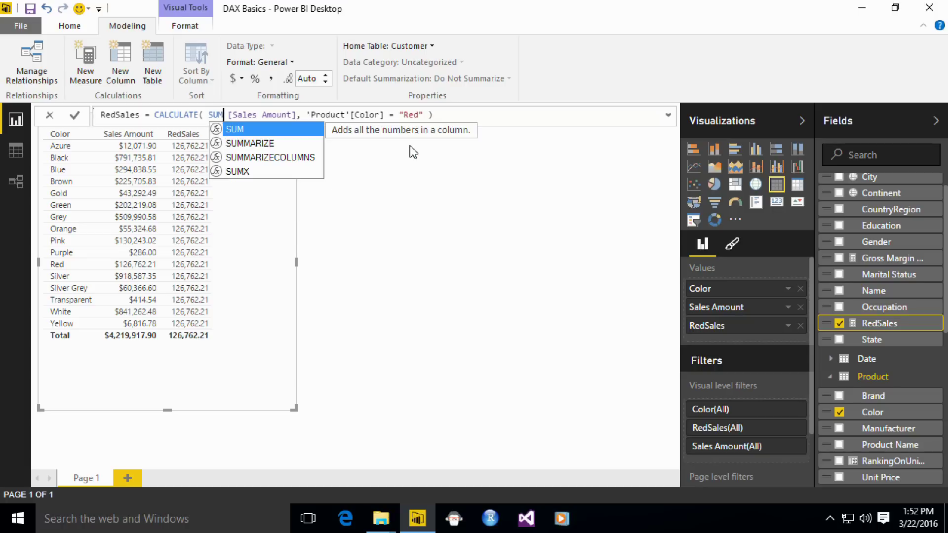
type(" (")
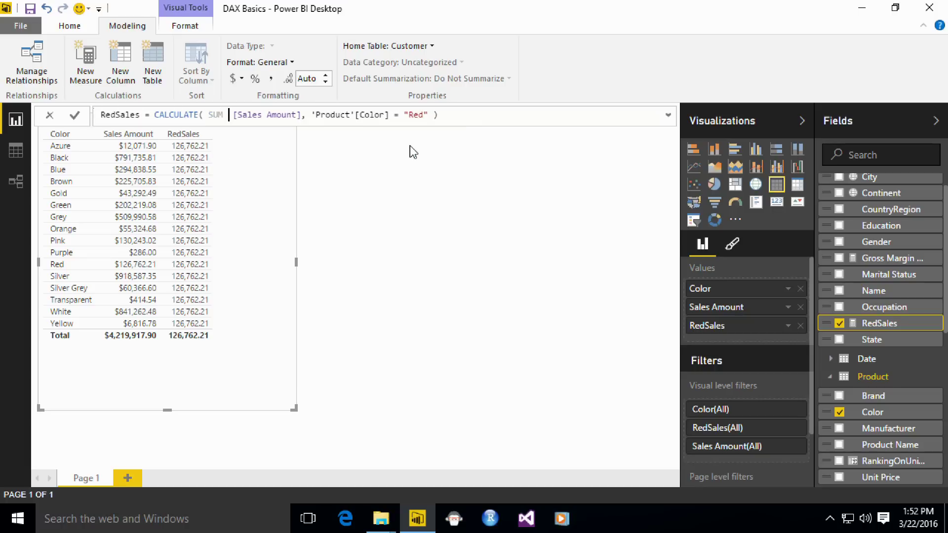
key("ctrl+Right")
key("ctrl+Right")
key("ctrl+Right")
key("ctrl+Right")
key("ctrl+Right")
key("ctrl+Right")
key("ctrl+Right")
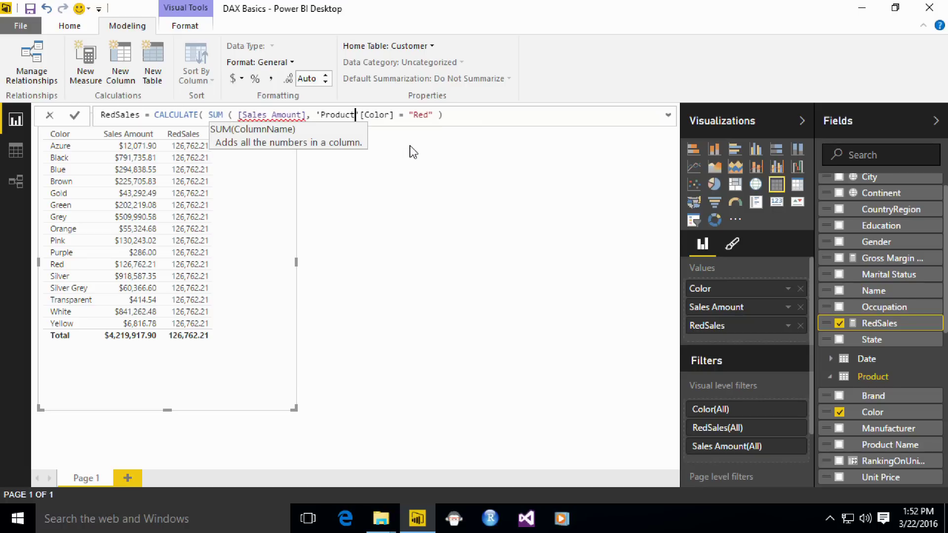
key("ctrl+Left")
key("ctrl+Right")
key("ctrl+Right")
key("ctrl+Right")
key("ctrl+Right")
key("ctrl+Right")
type(")")
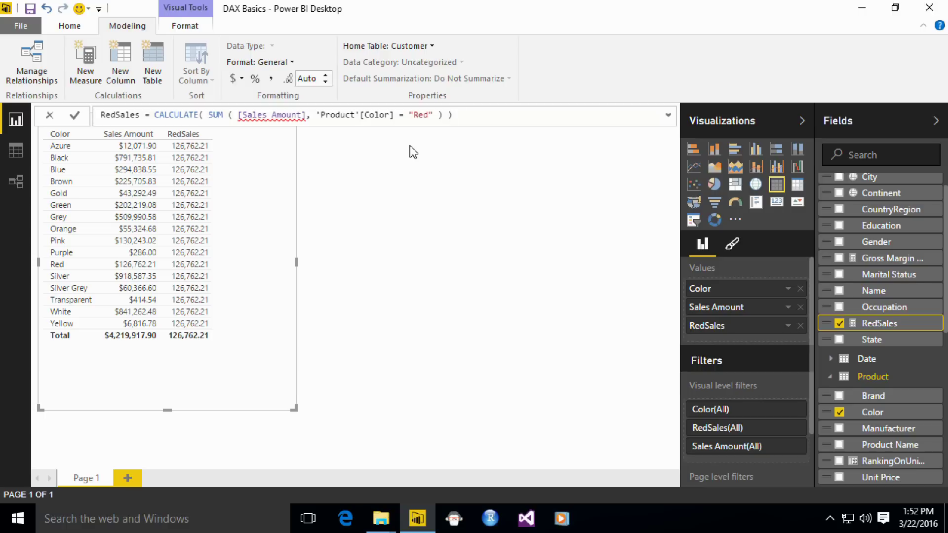
Step: Remove the SUM function and its parentheses from the RedSales formula, keeping [Sales Amount] as CALCULATE's first argument
key("Home")
key("Right")
key("Right")
key("ctrl+shift+Right")
key("ctrl+shift+Right")
key("Delete")
key("ctrl+shift+Right")
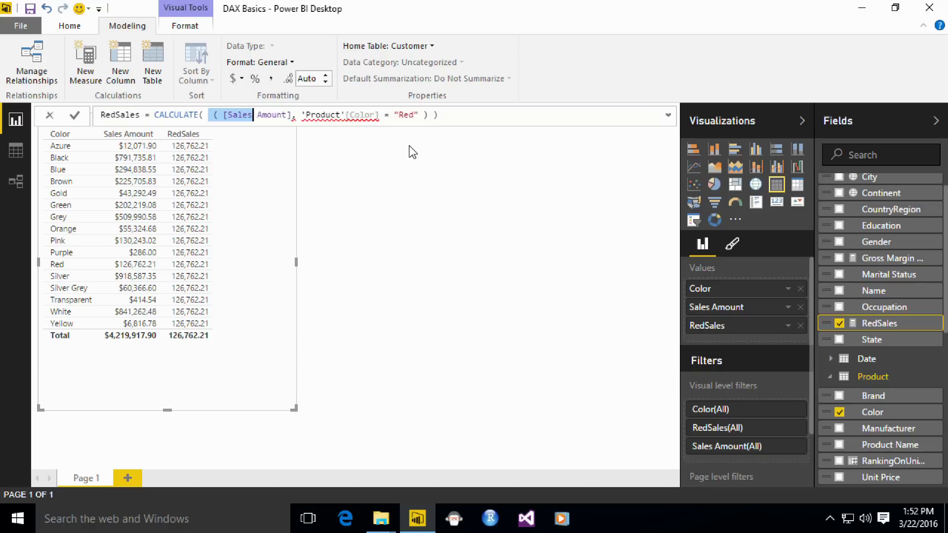
key("Delete")
type("( [Sales")
key("Left")
key("Left")
key("Left")
key("Left")
key("Left")
key("Left")
key("Left")
key("BackSpace")
key("BackSpace")
key("ctrl+Right")
key("ctrl+Right")
key("ctrl+Right")
key("ctrl+Right")
key("BackSpace")
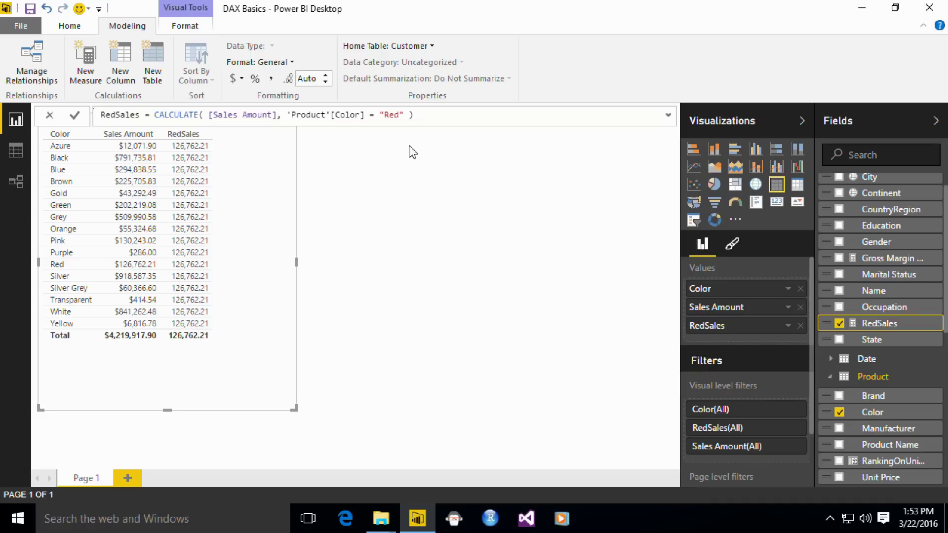
Step: Insert an opening FILTER function before the 'Product'[Color] = "Red" condition in the RedSales formula
key("Home")
key("ctrl+Right")
key("ctrl+Right")
key("ctrl+Right")
key("ctrl+Right")
key("ctrl+Right")
key("ctrl+Right")
key("ctrl+Right")
key("ctrl+Left")
key("Left")
type("FILTER (")
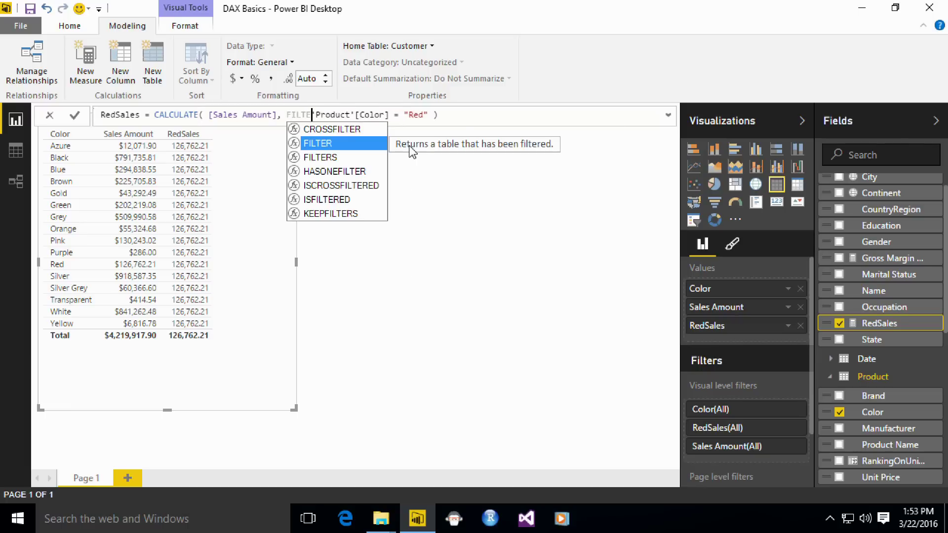
key("Escape")
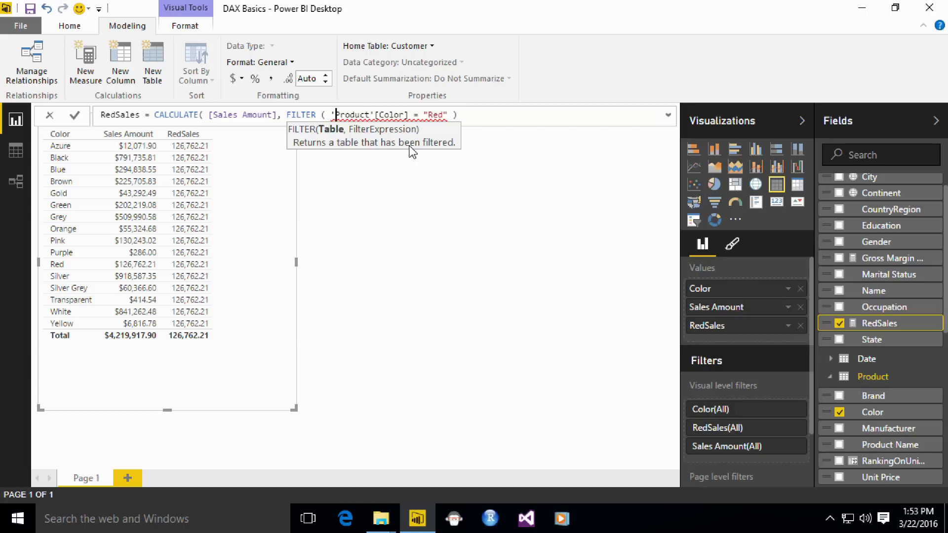
Step: Enter Product as the table argument of FILTER, ahead of the color condition
type("Poduct,")
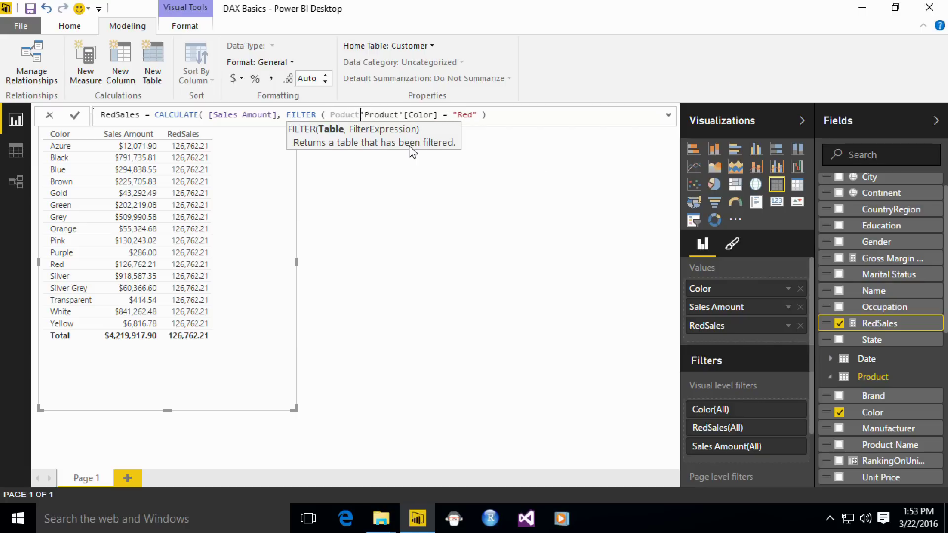
key("Left")
key("Left")
key("Left")
key("Left")
key("Left")
key("Left")
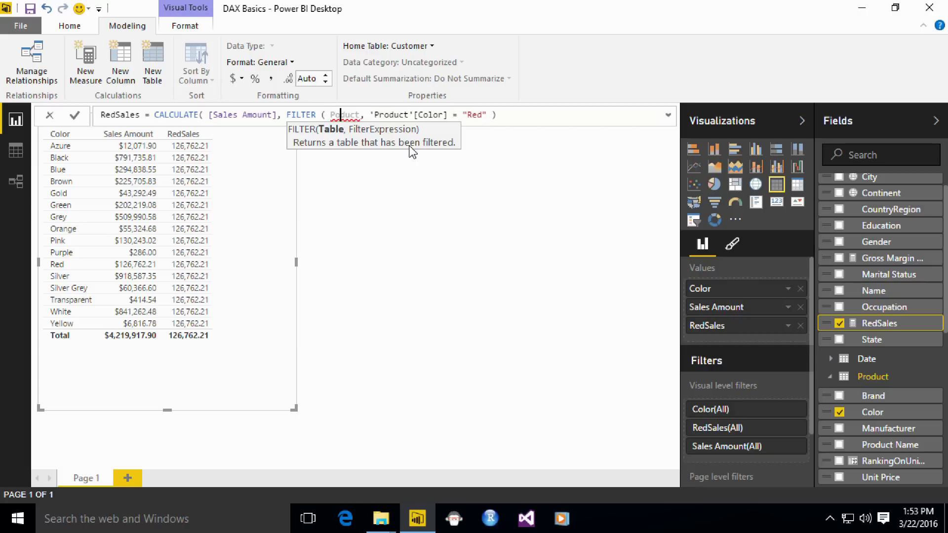
type("r")
key("Tab")
Step: Add the missing closing parenthesis at the end of the RedSales formula and commit the measure
key("ctrl+Right")
key("ctrl+Right")
key("ctrl+Right")
key("ctrl+Right")
key("ctrl+Right")
key("ctrl+Right")
key("ctrl+Right")
key("ctrl+Right")
key("ctrl+Right")
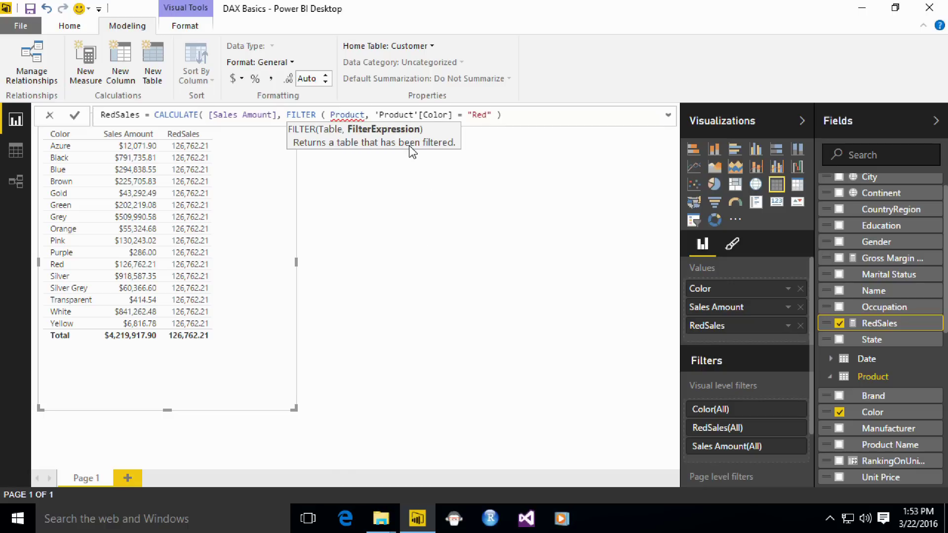
key("ctrl+Left")
key("ctrl+Left")
key("ctrl+Left")
key("ctrl+Left")
key("ctrl+Left")
key("ctrl+Left")
key("ctrl+Left")
key("ctrl+Left")
key("ctrl+Left")
key("ctrl+Left")
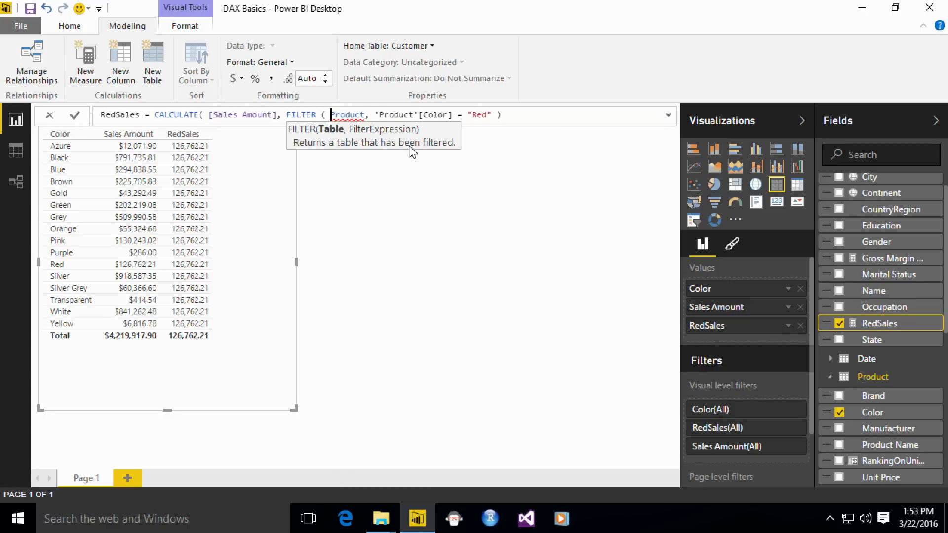
key("Right")
key("Right")
key("Right")
key("Right")
key("Right")
key("Right")
key("Right")
key("Right")
key("Right")
key("Right")
key("Right")
key("Right")
key("Right")
key("Right")
key("Right")
key("Right")
key("Right")
key("Right")
key("Right")
key("Right")
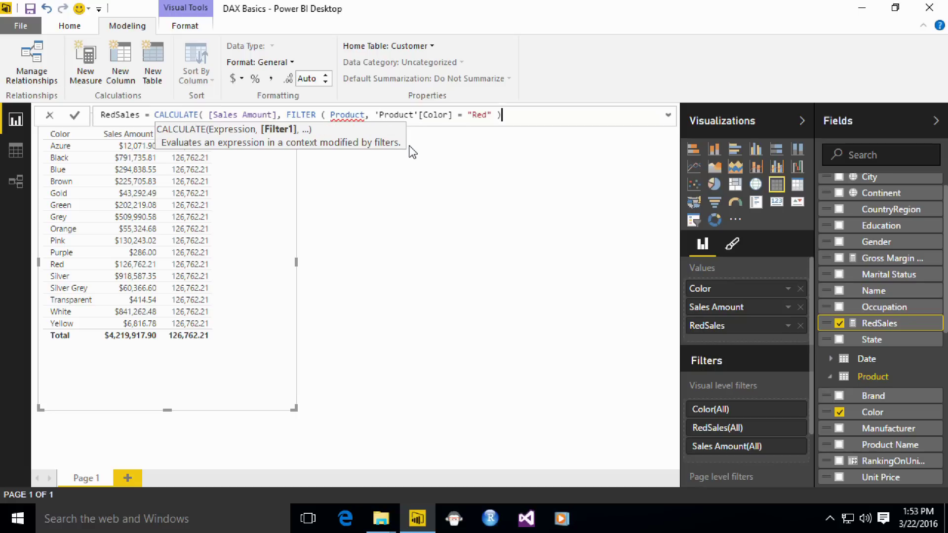
type(")")
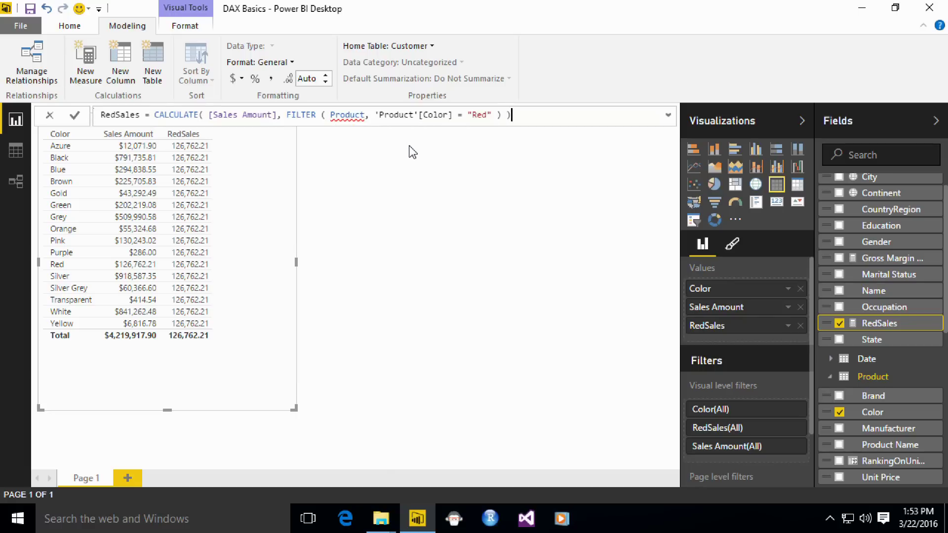
key("Return")
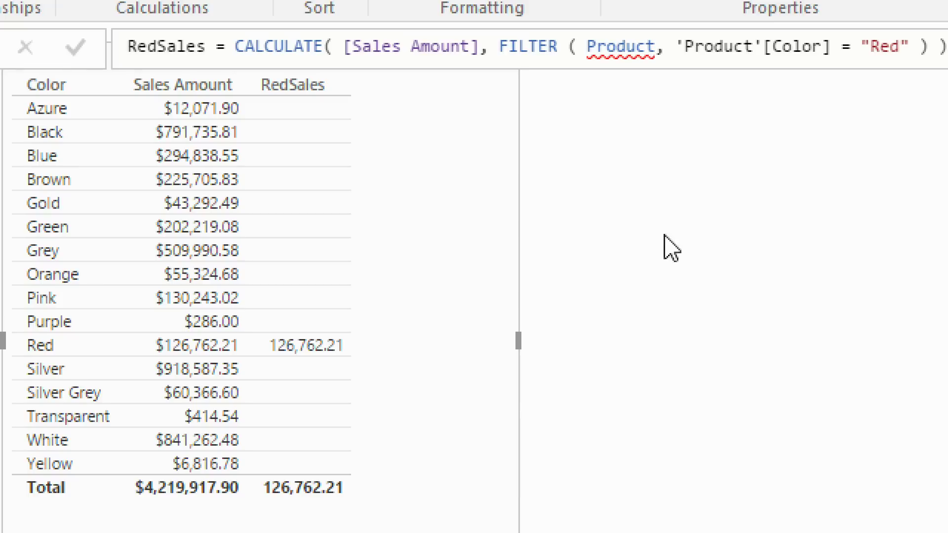
Step: Wrap the Product table argument of FILTER in ALL ( Product ) and commit the RedSales measure
left_click(586, 49)
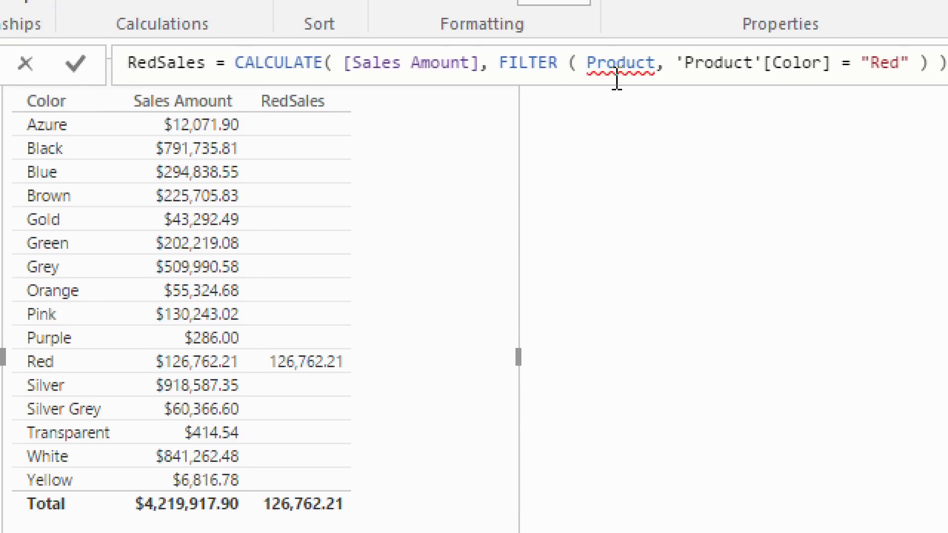
type("ALL (")
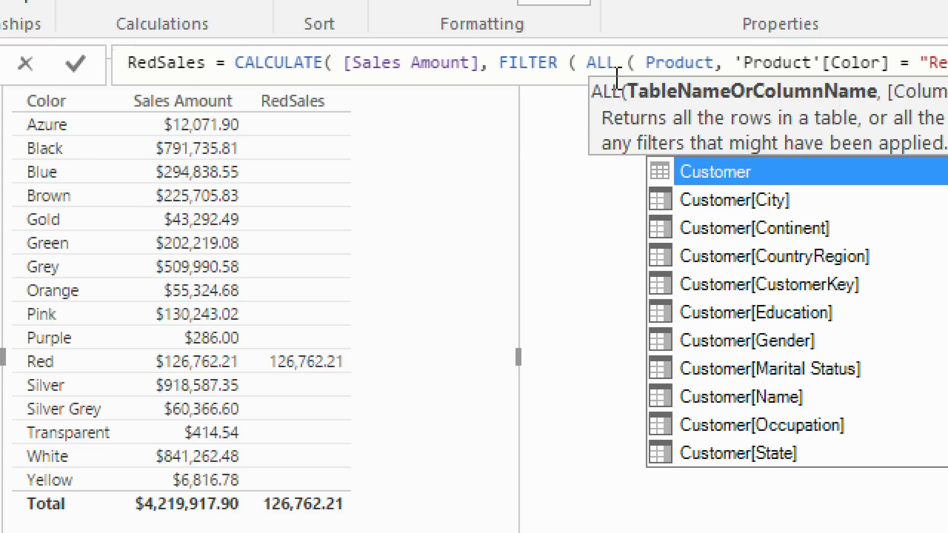
key("ctrl+Right")
type(")")
key("Return")
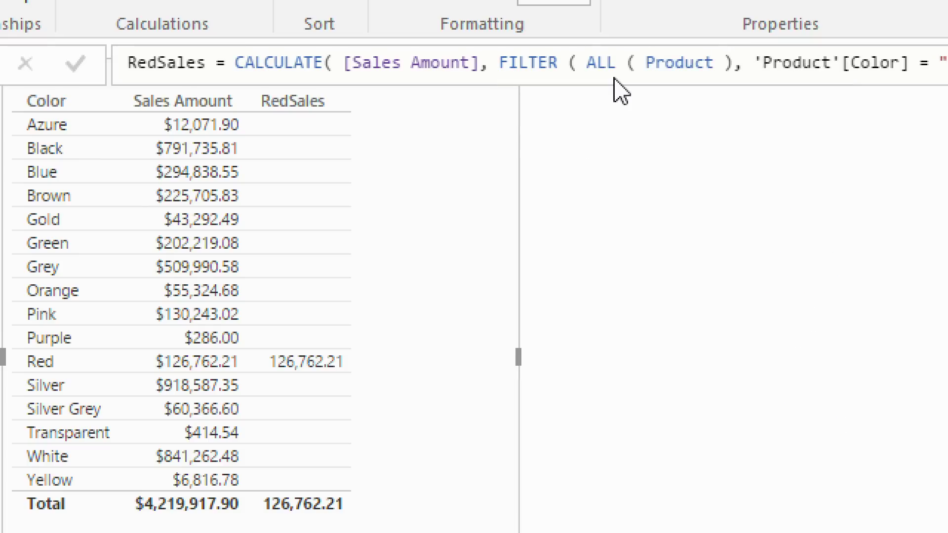
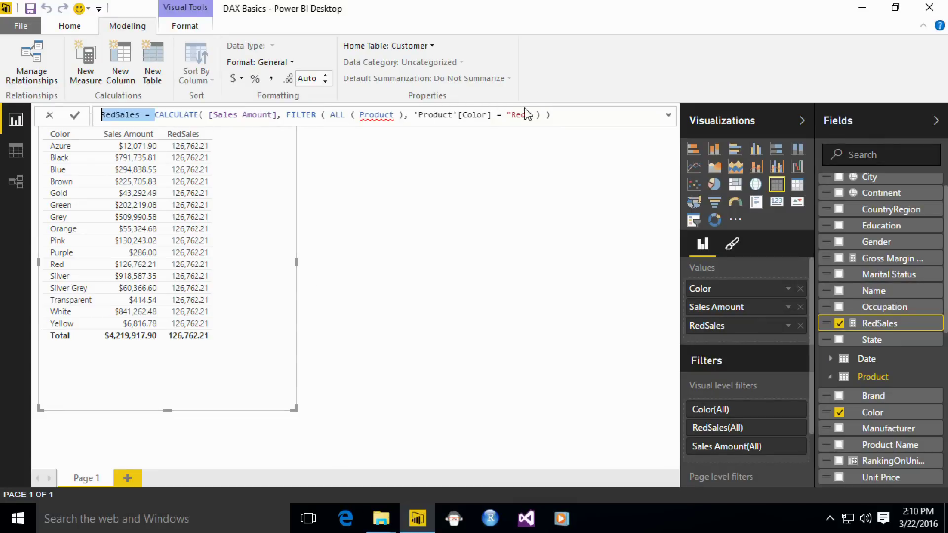
Step: Leave the RedSales formula and remove the RedSales measure from the table visual
left_click(484, 152)
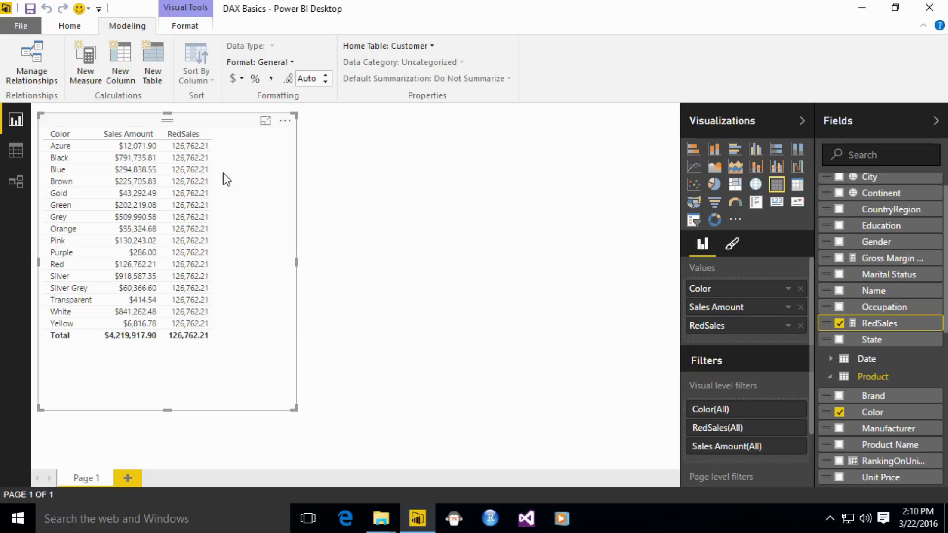
left_click(839, 323)
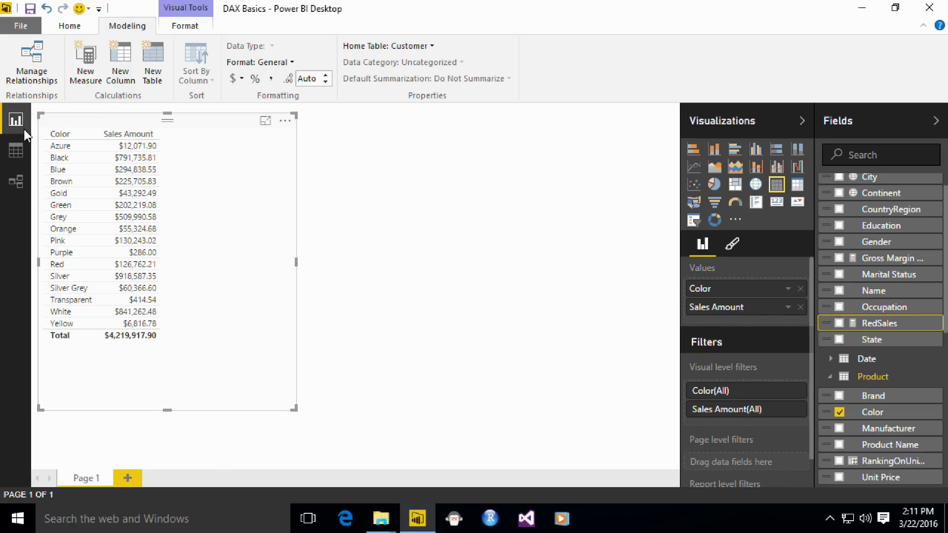
Step: Create a measure with the formula NumOfCustomers = COUNTROWS ( Customer )
left_click(85, 67)
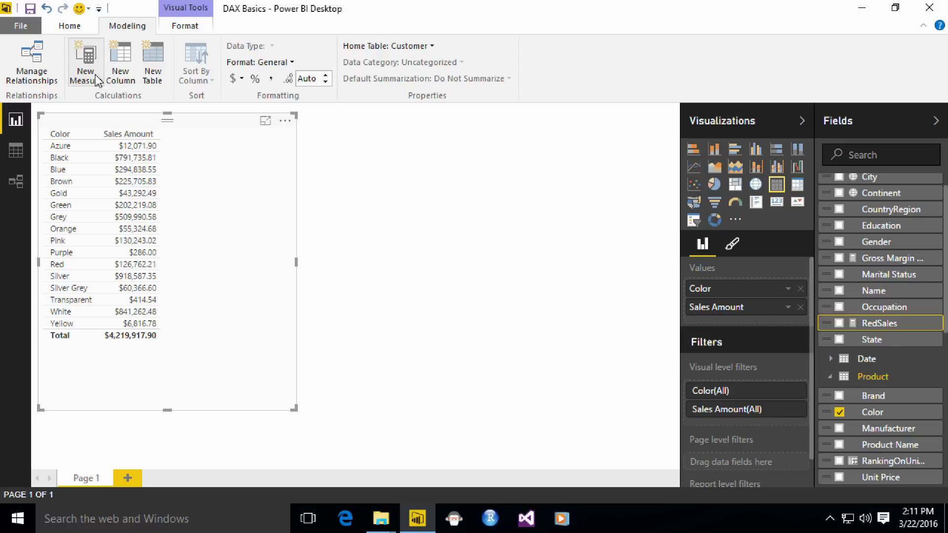
left_click(187, 119)
type("COUNTROWS")
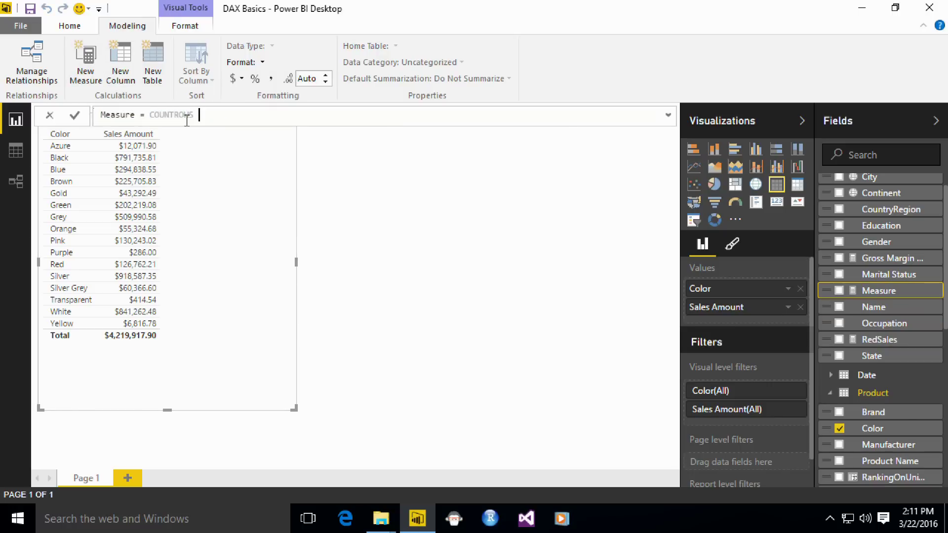
key("Home")
key("ctrl+shift+Right")
type("NumOfCustomers")
key("End")
type("( ")
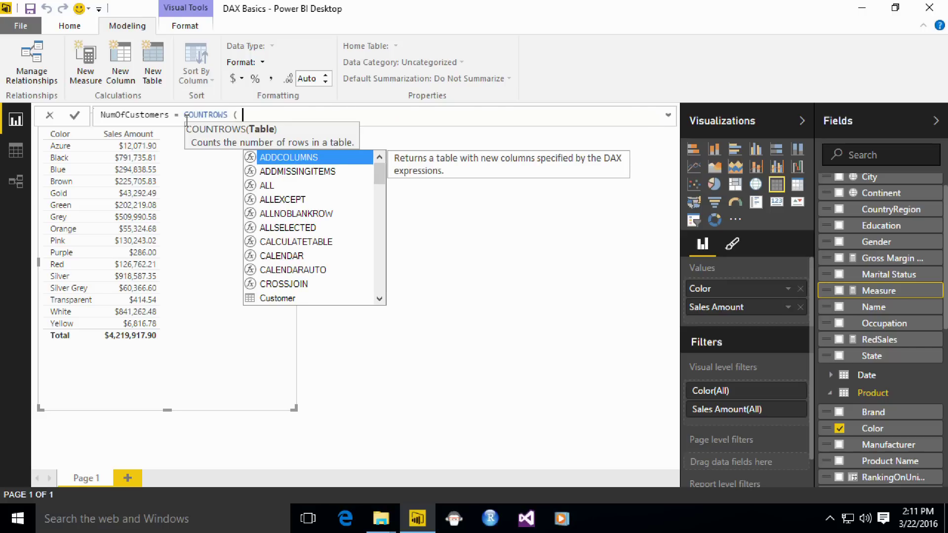
type("Customer )")
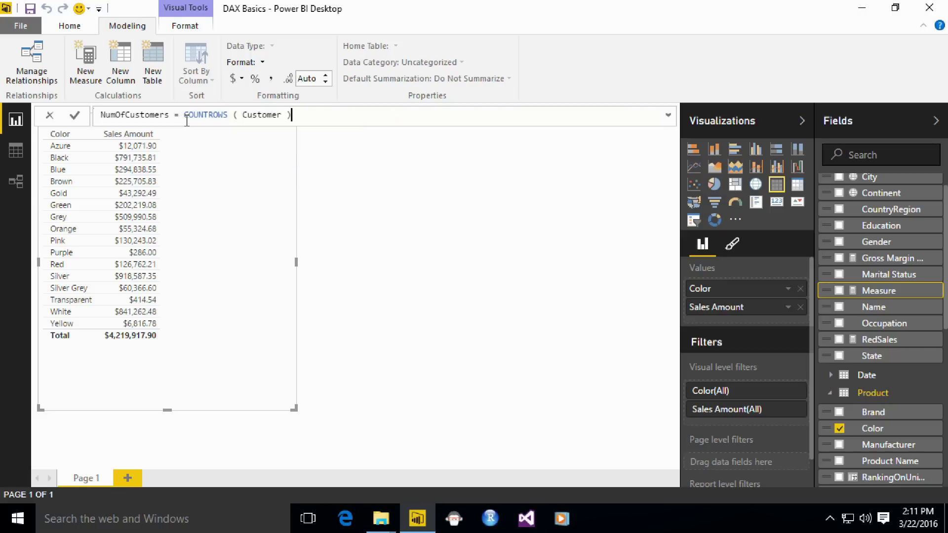
key("Return")
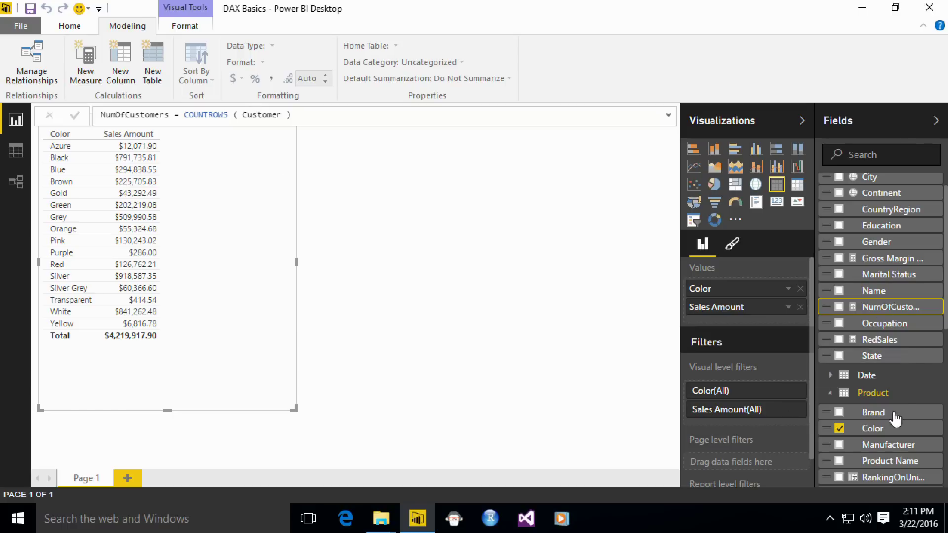
Step: Replace Color in the table visual with the Customer table's Marital Status and add the NumOfCustomers measure
left_click(844, 429)
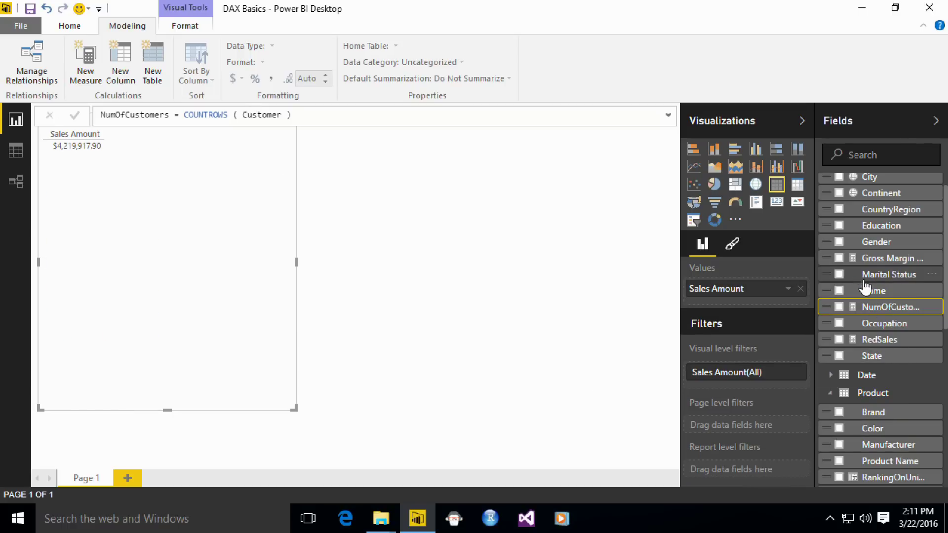
left_click(840, 275)
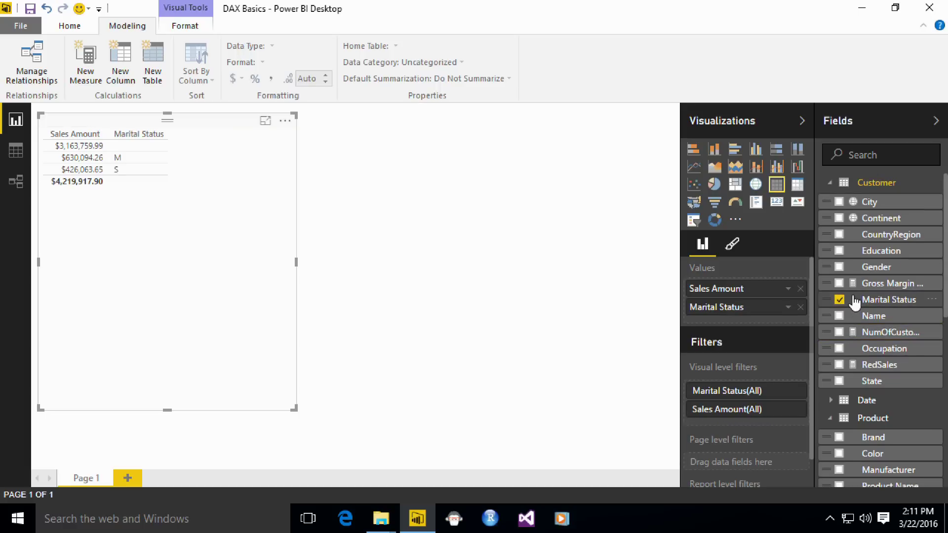
left_click(839, 331)
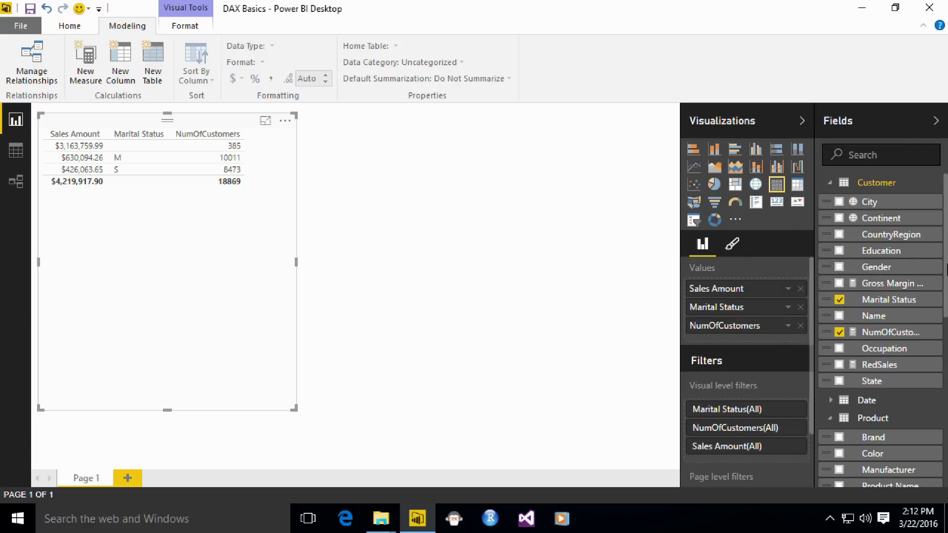
Step: Replace Marital Status in the table visual with Color from the Product table
left_click(839, 300)
scroll(839, 296, "down", 8)
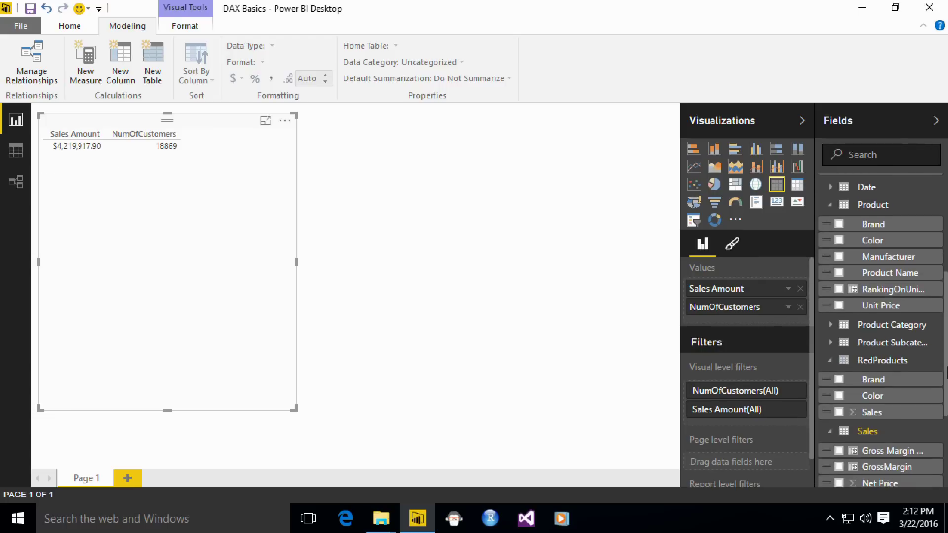
left_click(839, 240)
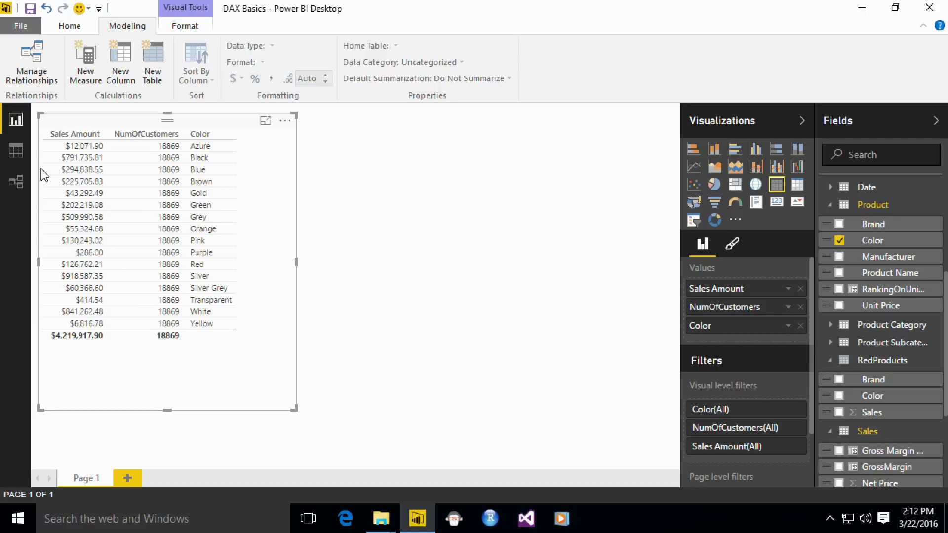
Step: Switch to the relationship diagram and open the settings of the relationship between Customer and Sales
left_click(21, 184)
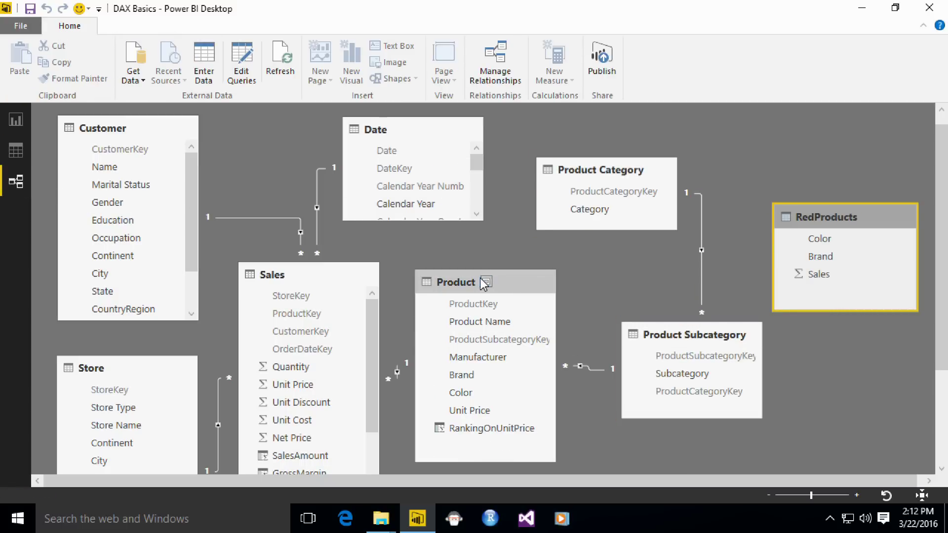
left_click(452, 284)
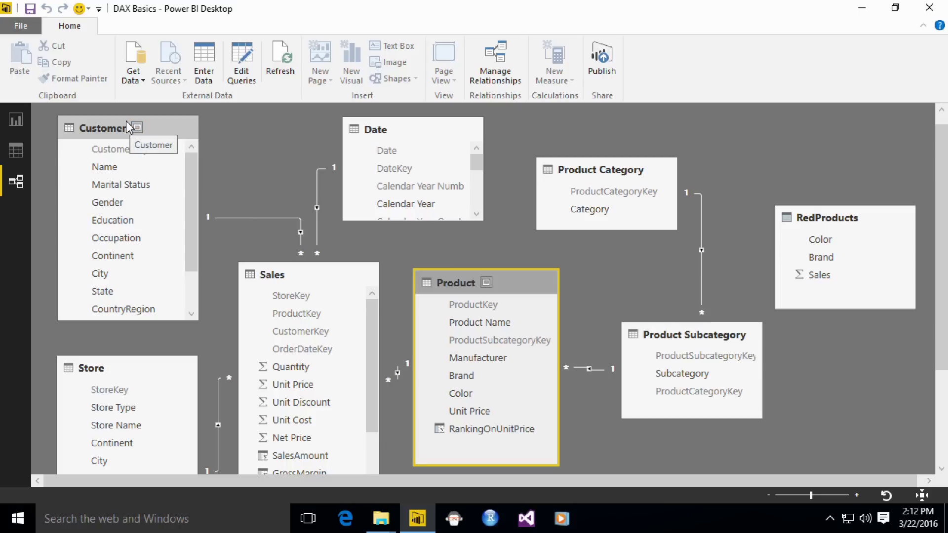
double_click(275, 221)
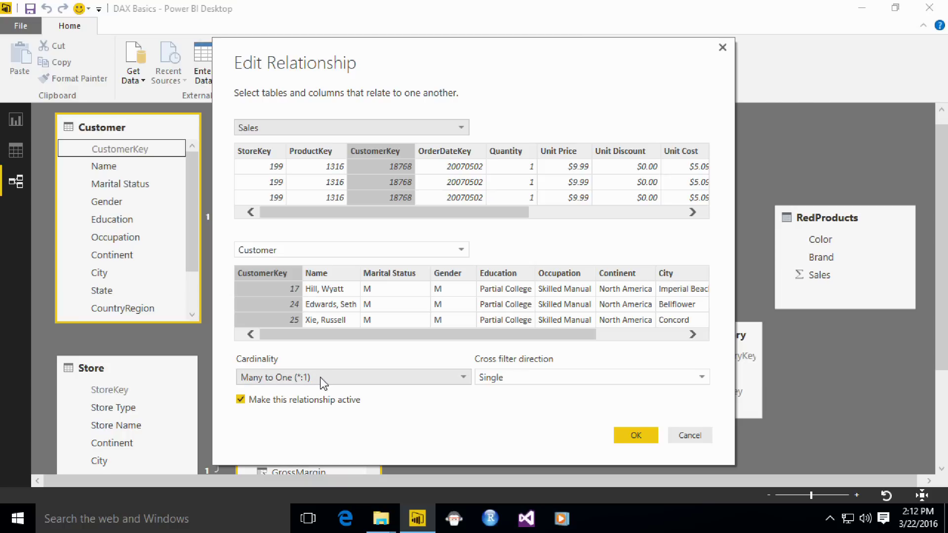
Step: Set the cross filter direction of the Customer–Sales relationship to Both and return to the report table
left_click(535, 377)
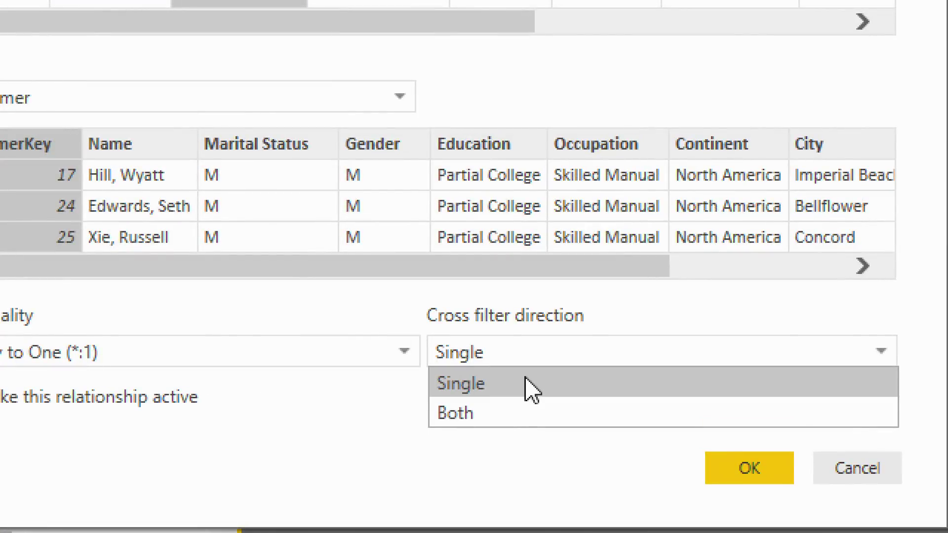
left_click(535, 415)
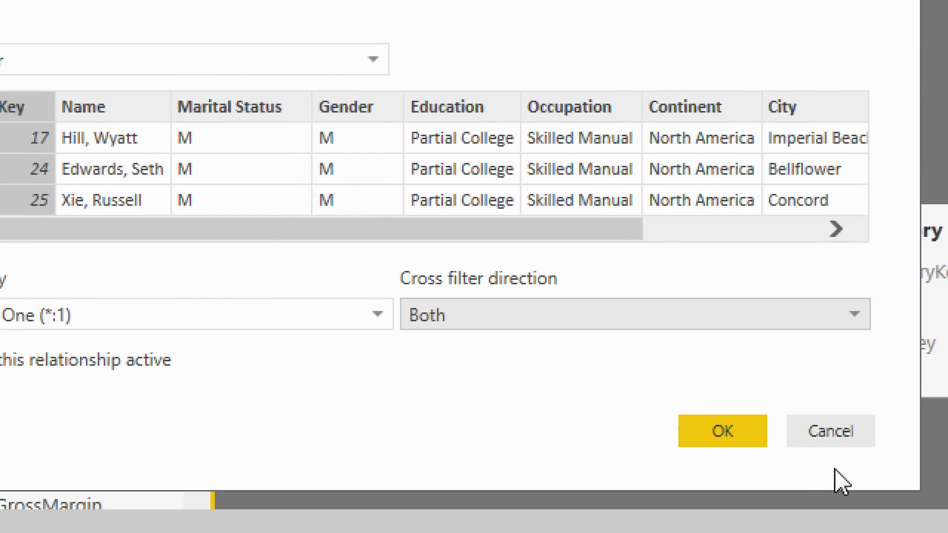
left_click(724, 435)
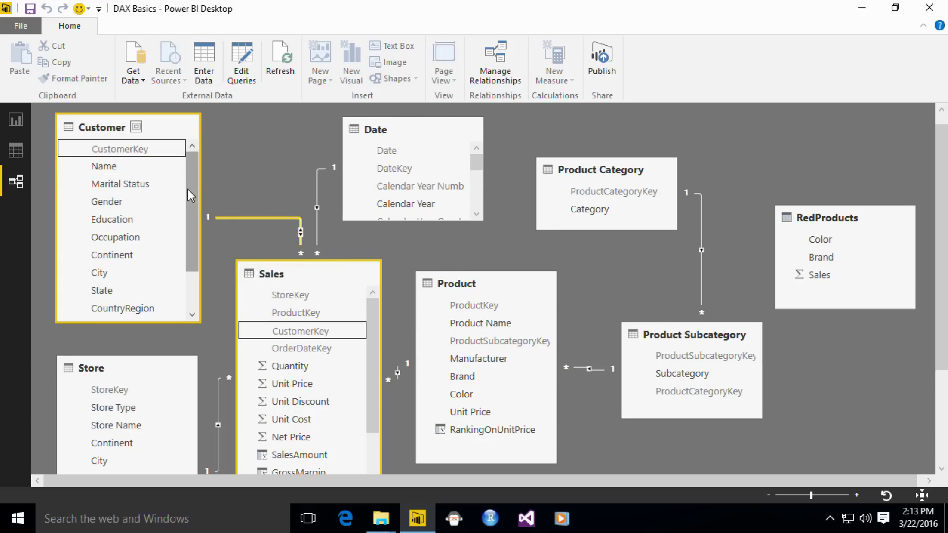
left_click(15, 124)
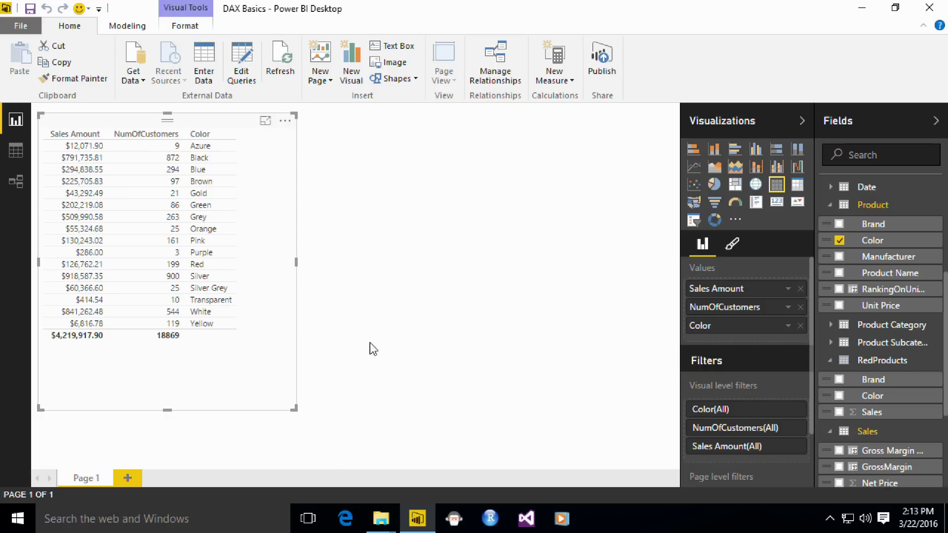
Step: Review the links between Customer, Sales and Product in the relationship diagram, and check NumOfCustomers by color in the report
left_click(18, 147)
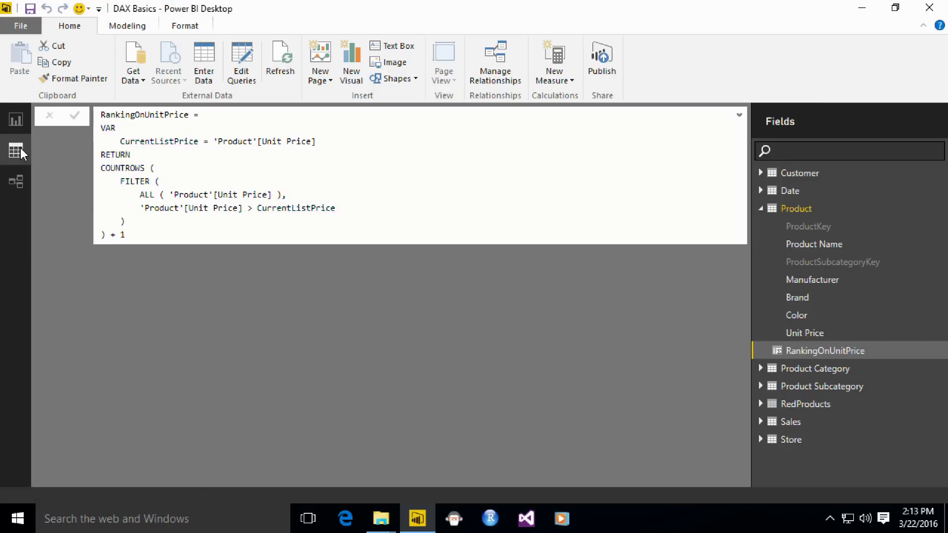
left_click(22, 183)
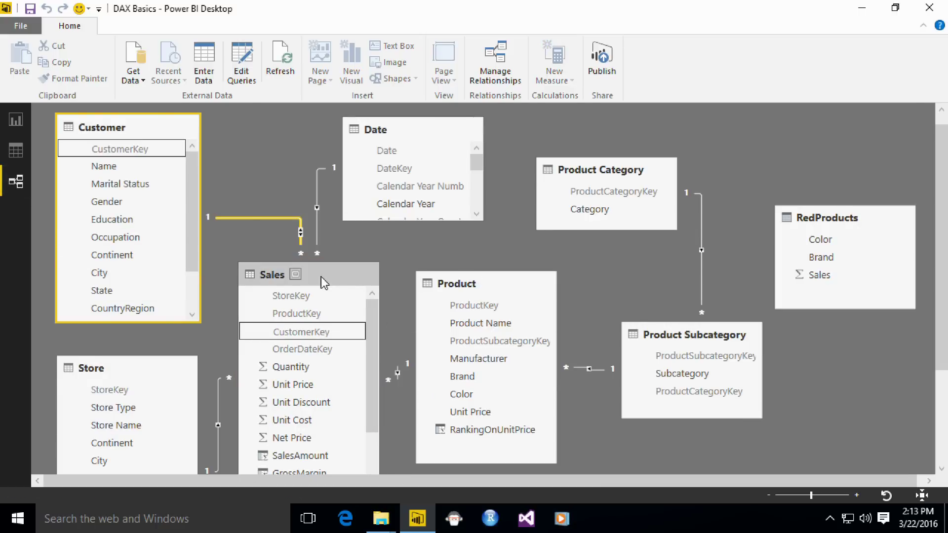
scroll(374, 276, "down", 1)
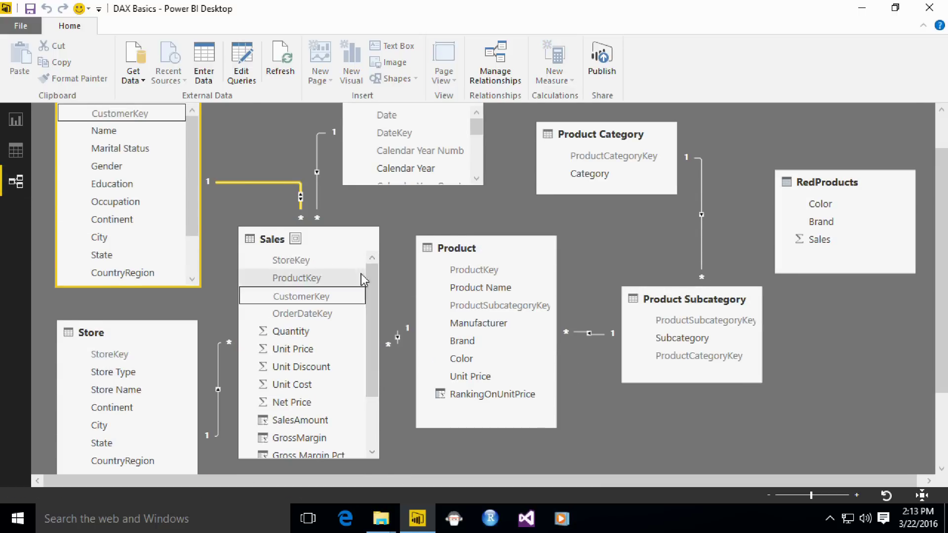
scroll(326, 223, "up", 1)
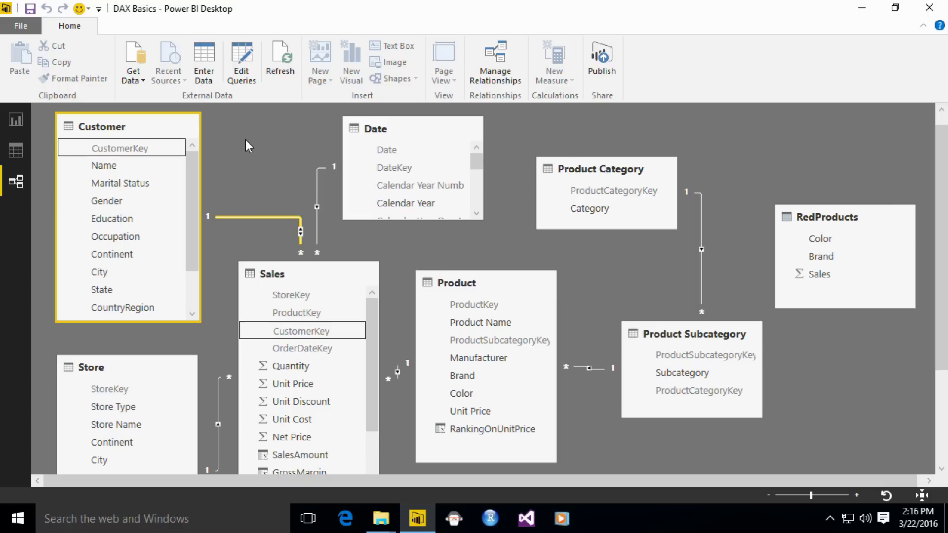
left_click(15, 125)
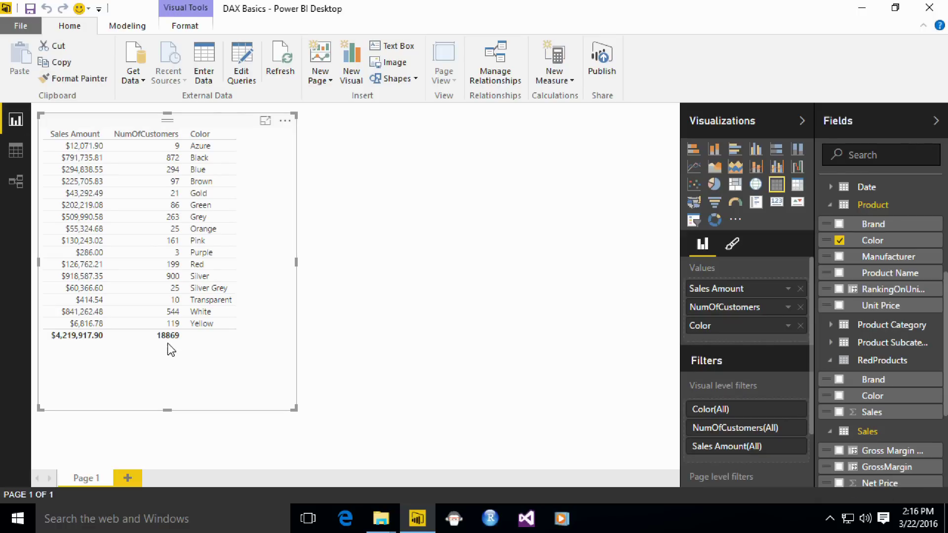
Step: Set the Customer–Sales relationship's cross filter direction to Single and check the NumOfCustomers values in the report
left_click(20, 179)
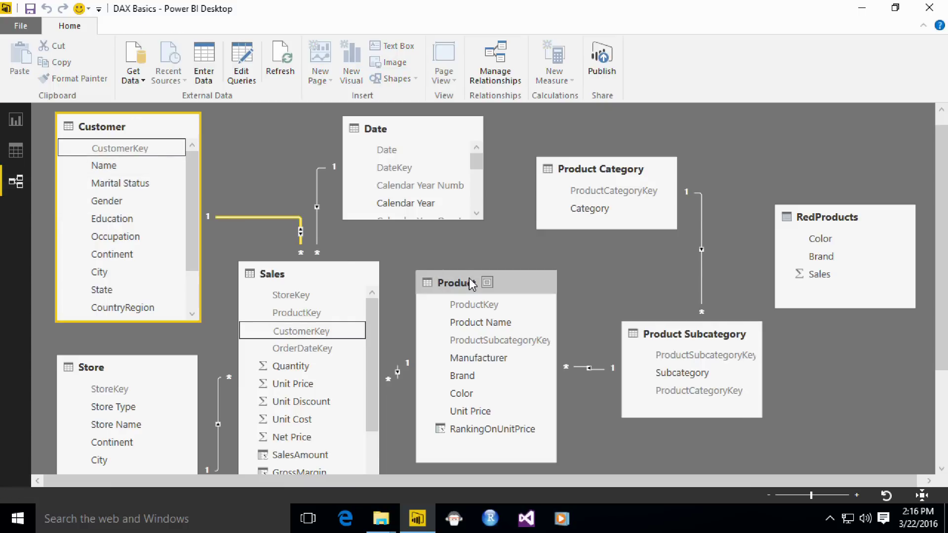
double_click(301, 232)
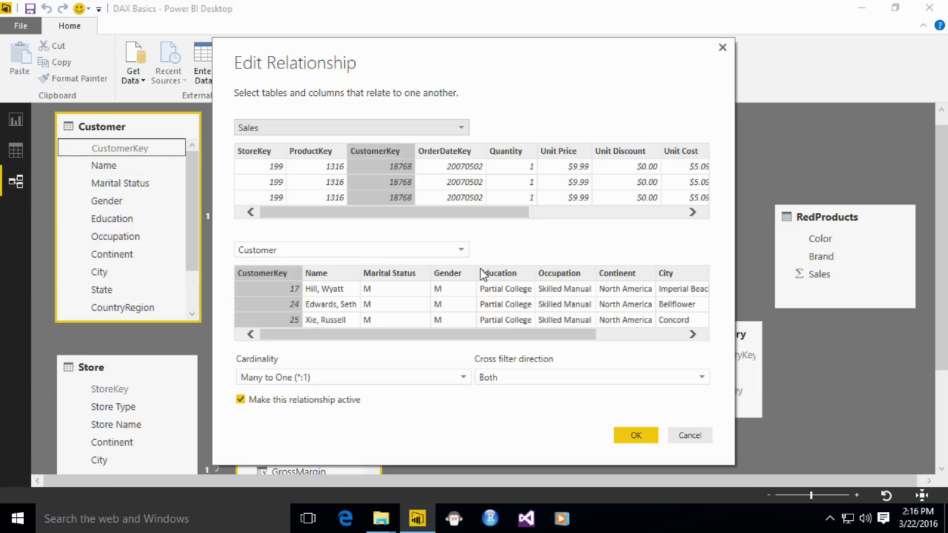
left_click(489, 378)
left_click(506, 395)
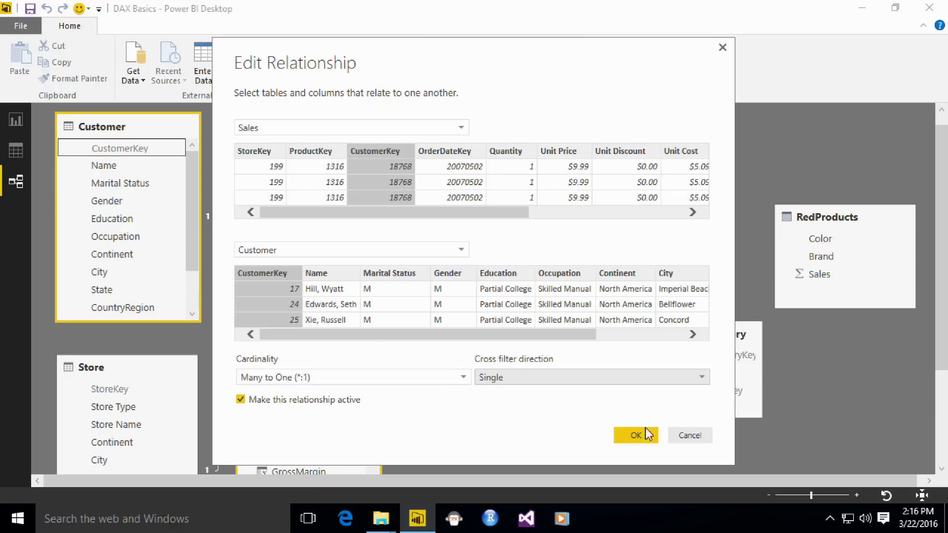
left_click(645, 439)
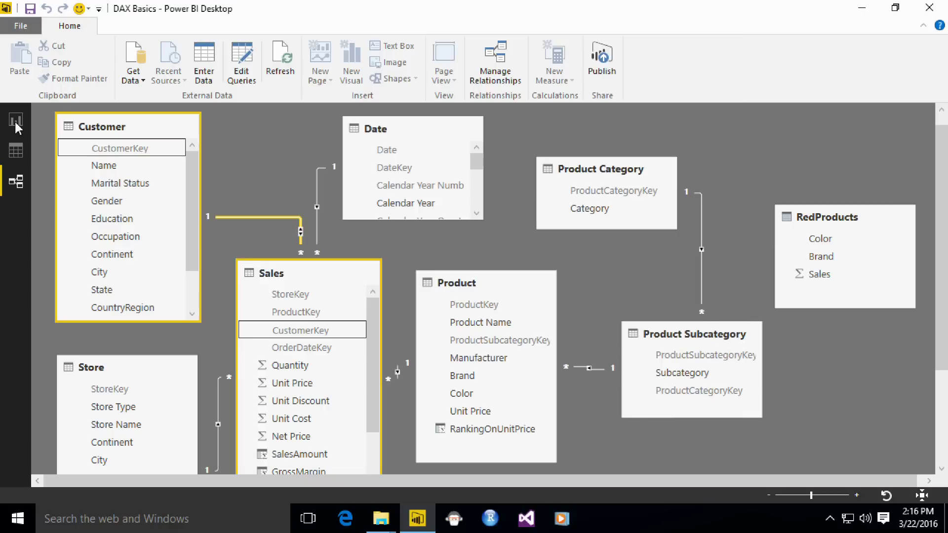
left_click(15, 122)
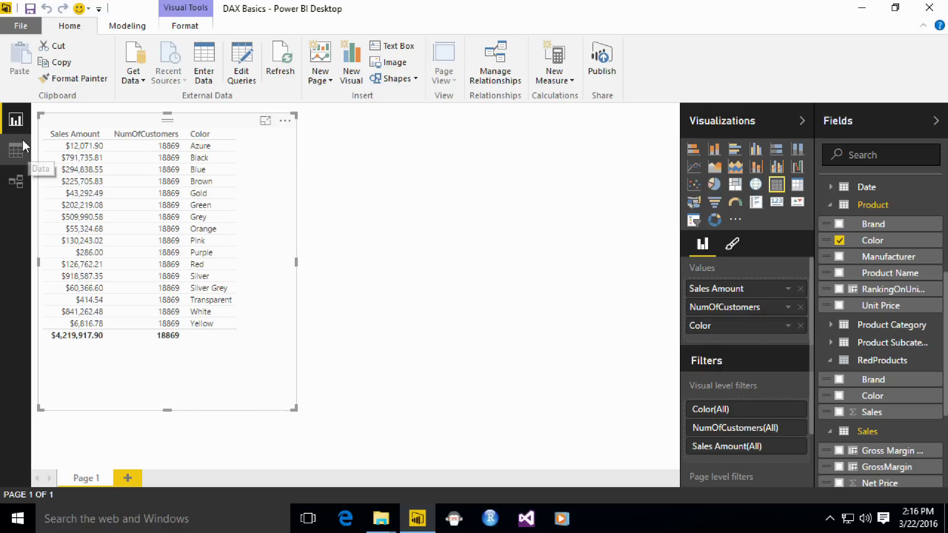
Step: Switch the Customer–Sales relationship back to cross filtering in Both directions and view the report table again
left_click(18, 185)
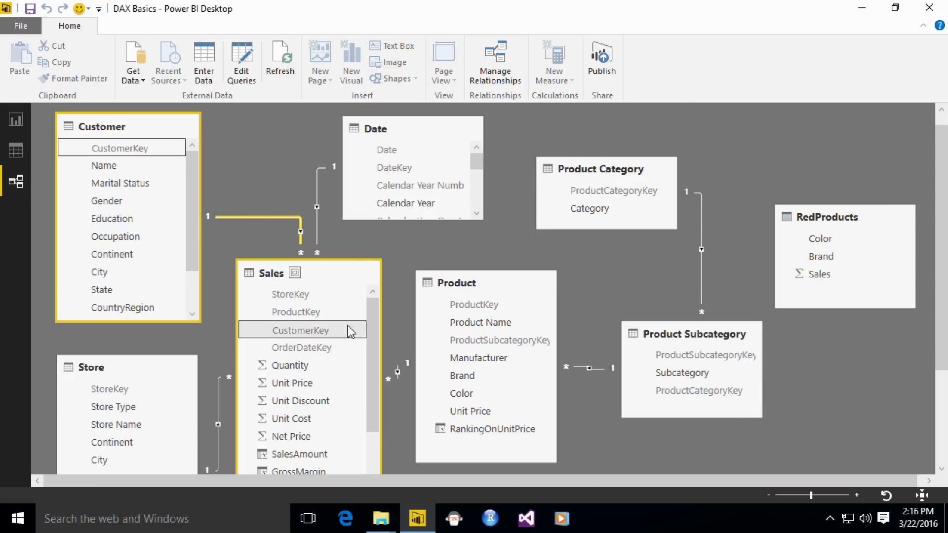
double_click(301, 232)
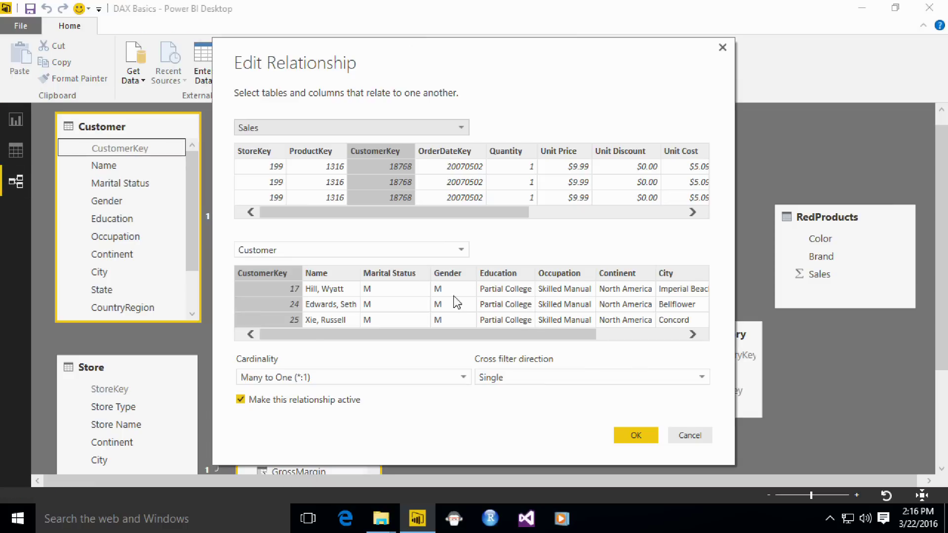
left_click(524, 384)
left_click(513, 411)
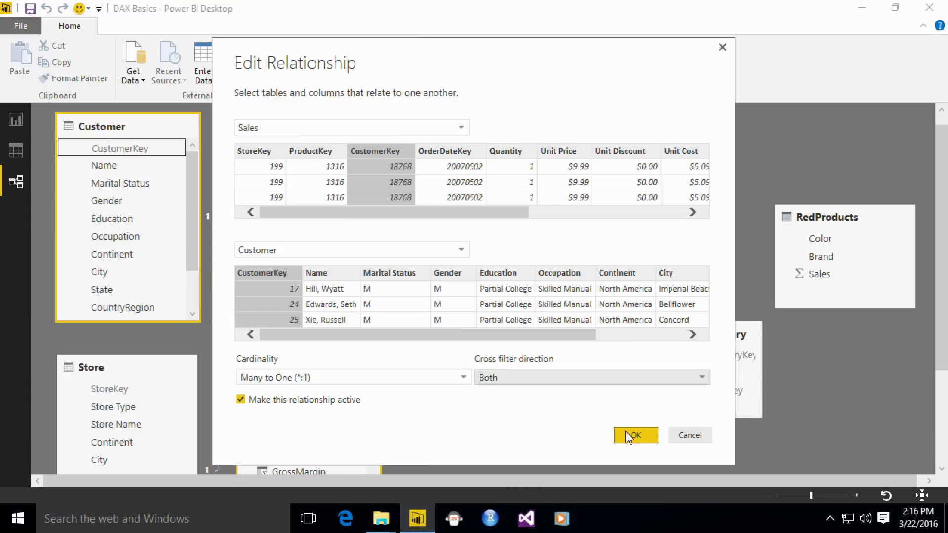
left_click(636, 435)
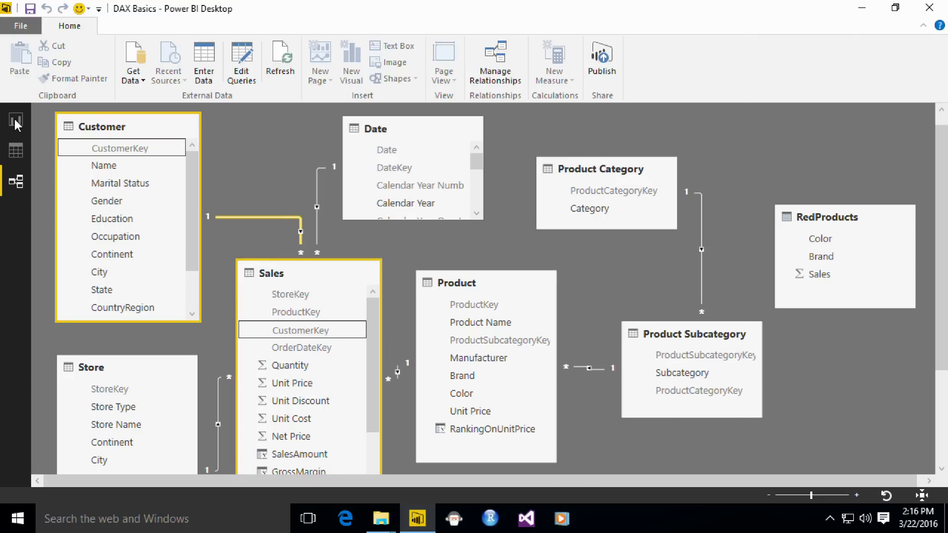
left_click(16, 120)
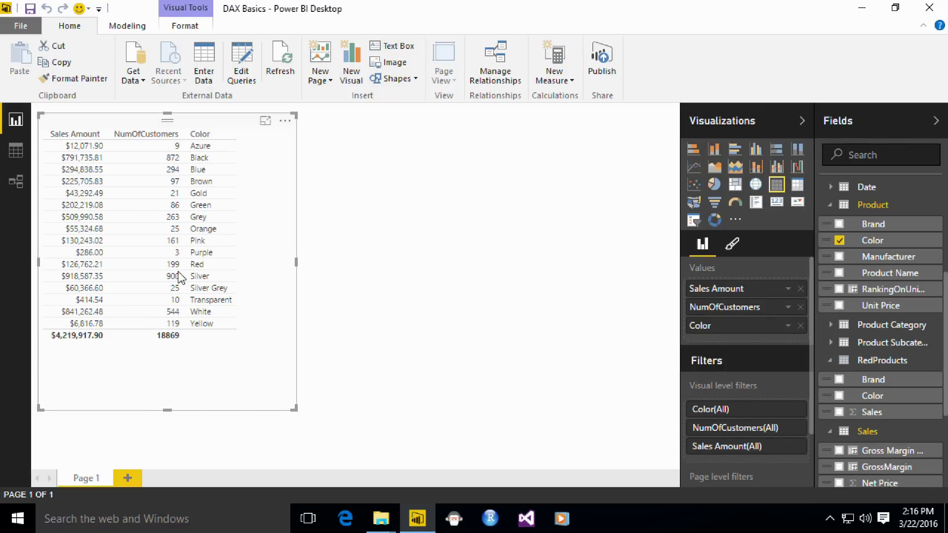
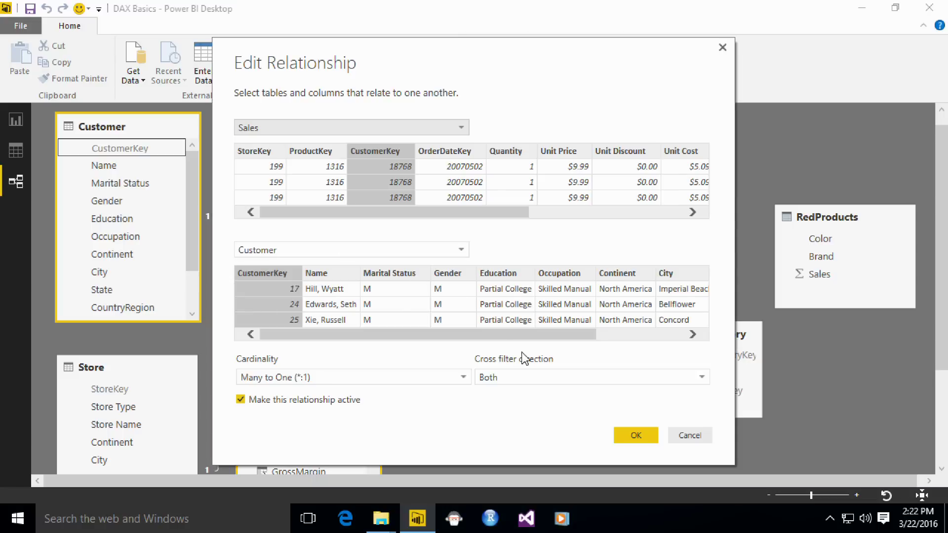
Step: Change the Customer–Sales cross filter direction to Single and return to the report
left_click(498, 378)
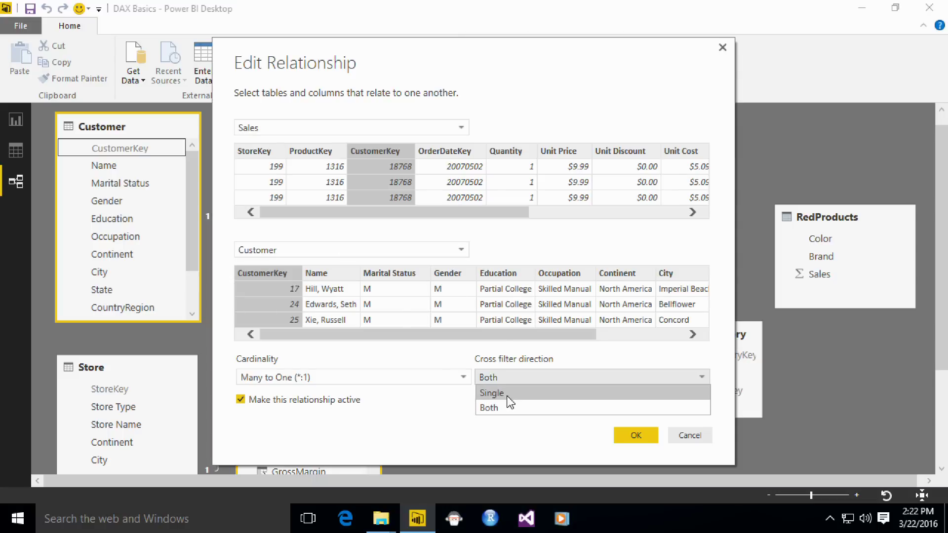
left_click(496, 388)
key("Return")
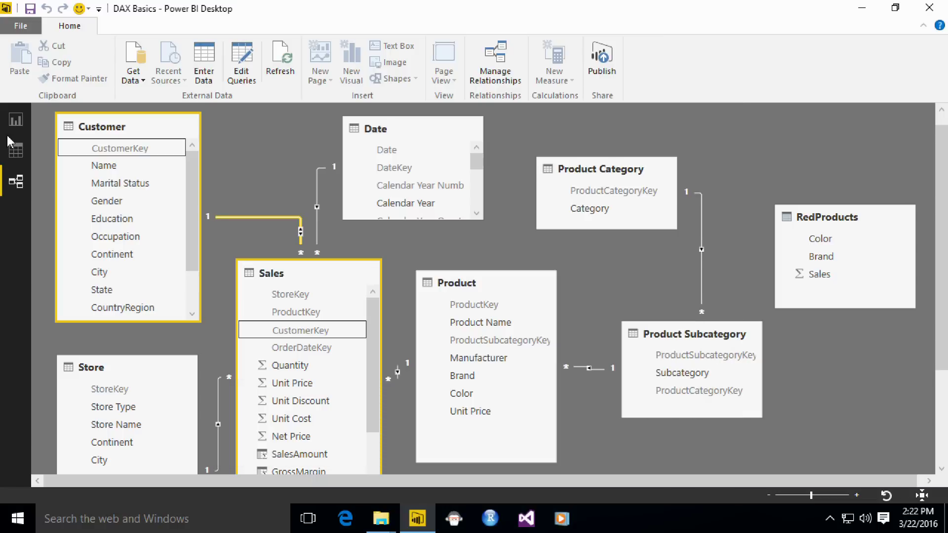
left_click(16, 120)
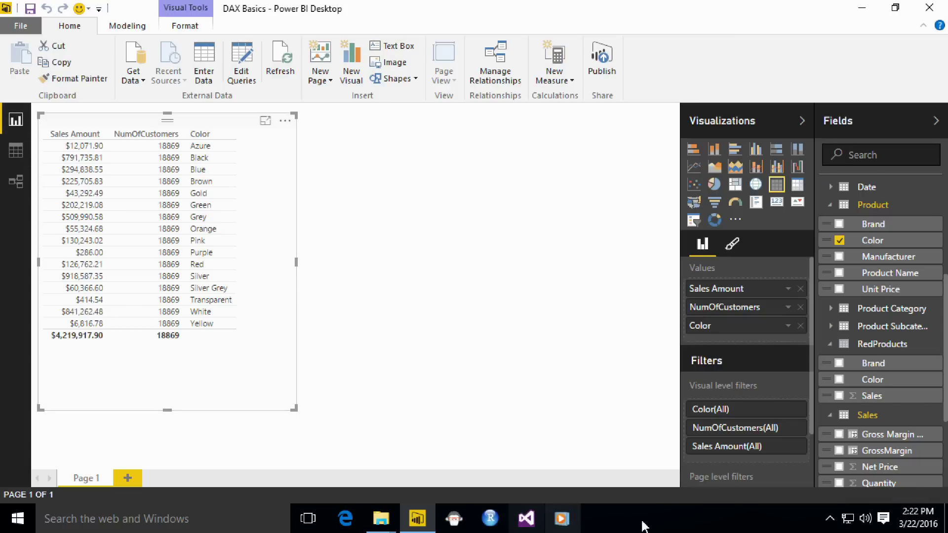
Step: Examine how the Sales and Product tables are related in the relationship diagram
left_click(15, 150)
left_click(23, 184)
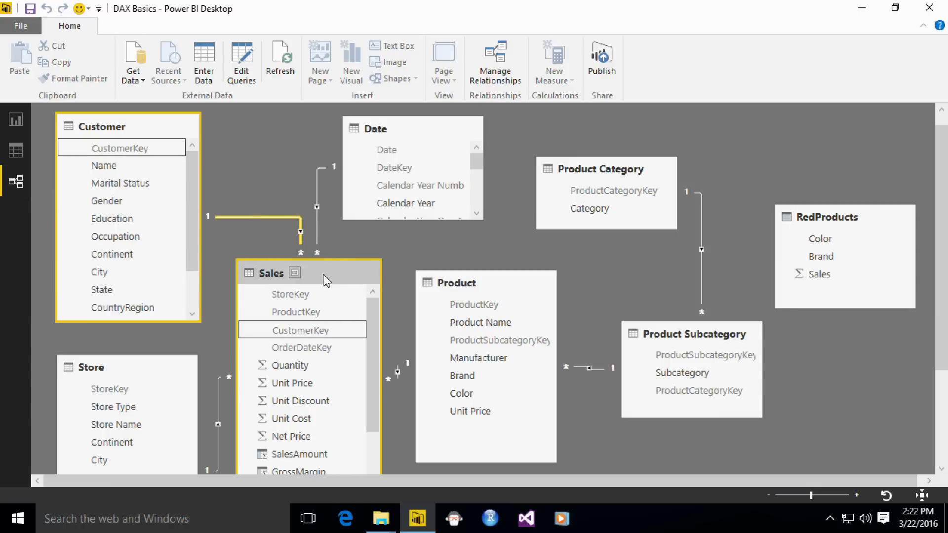
left_click(326, 280)
left_click(464, 286)
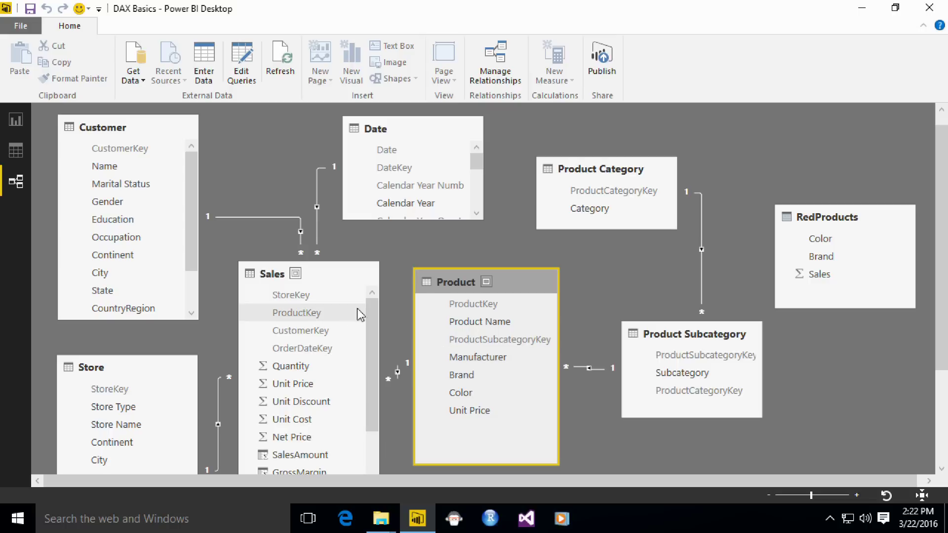
left_click(309, 271)
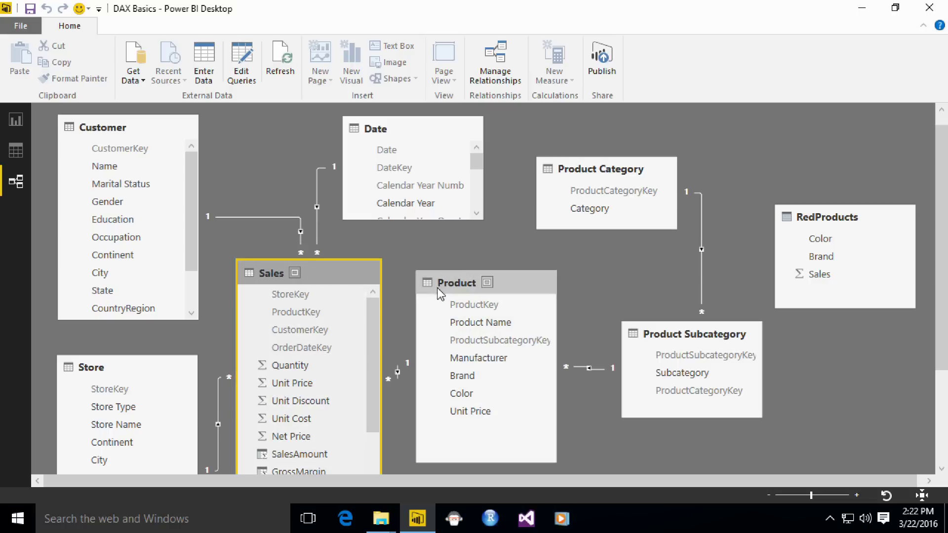
left_click(462, 283)
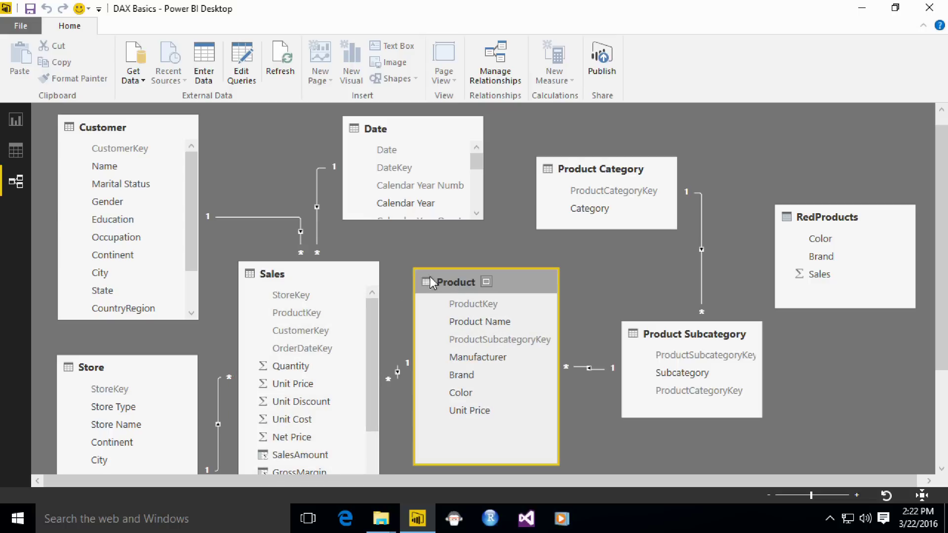
Step: Add a calculated column named Test to the Product table
left_click(17, 151)
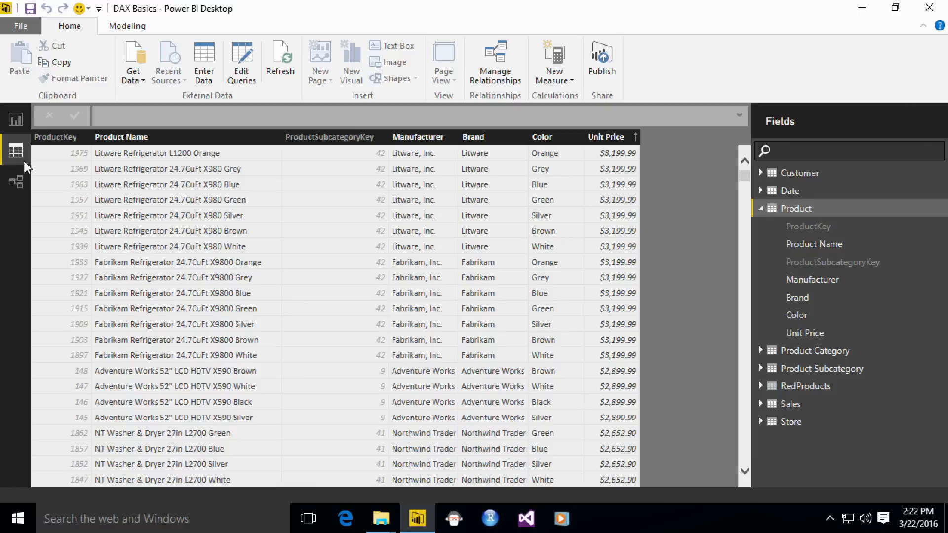
left_click(635, 148)
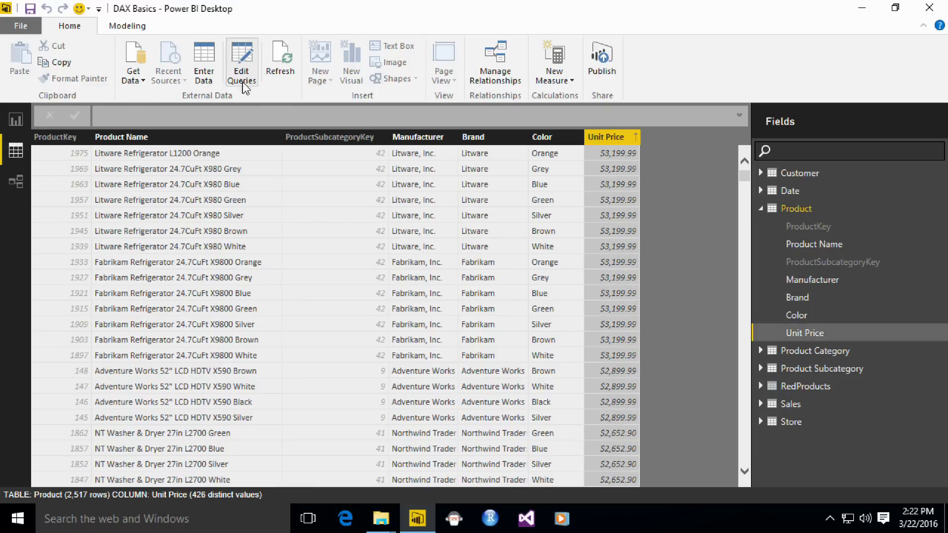
left_click(127, 26)
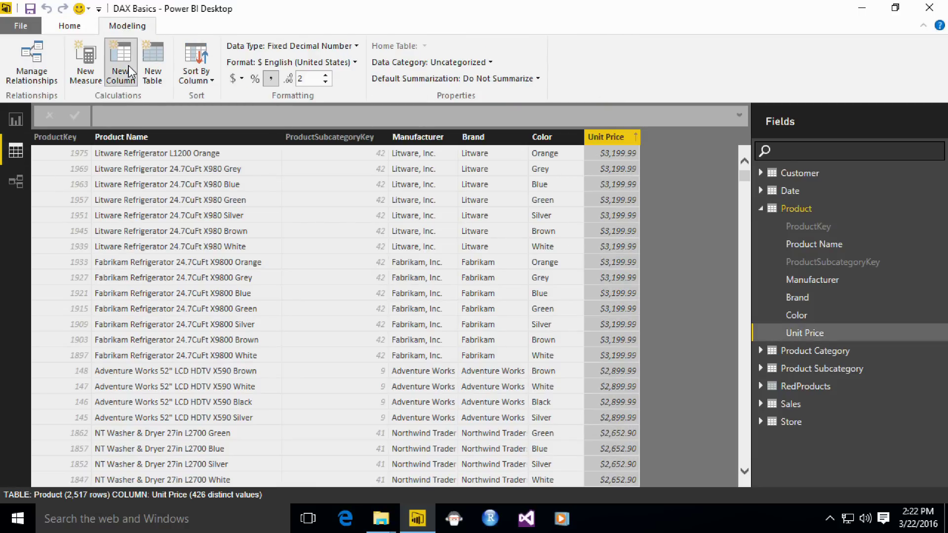
left_click(128, 65)
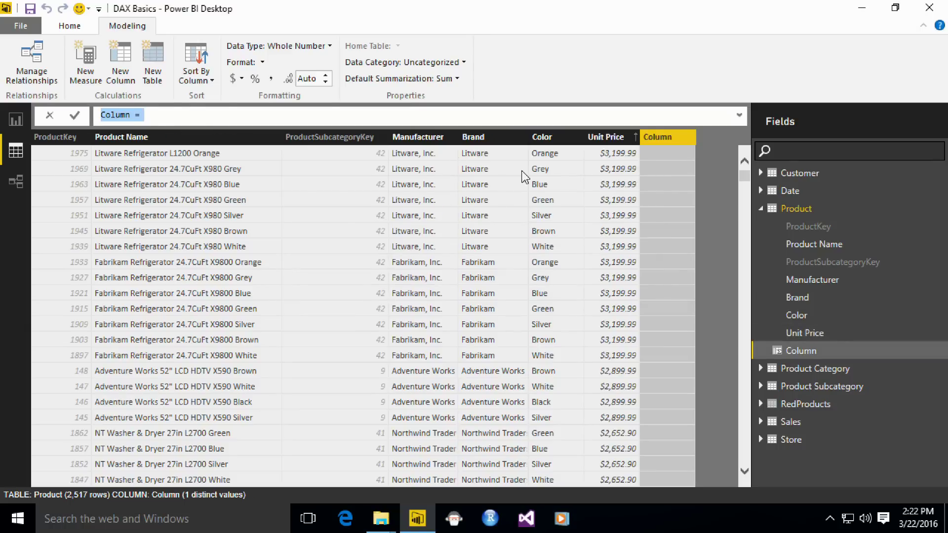
left_click(187, 119)
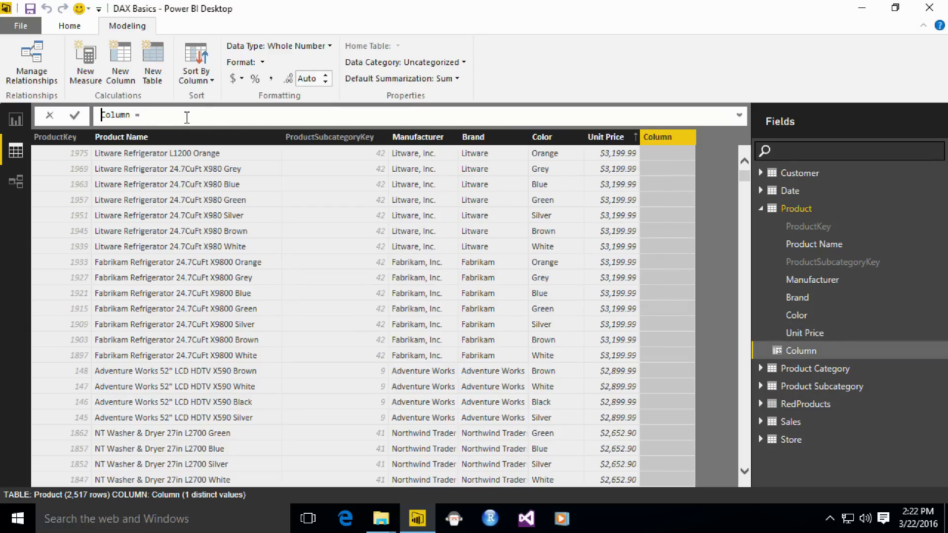
key("ctrl+a")
type("Test")
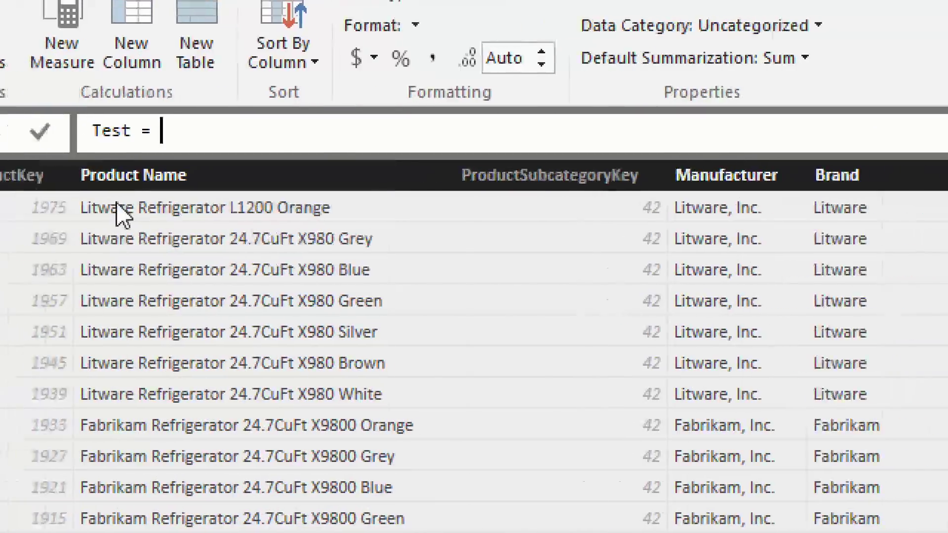
Step: Define the Test column as SUM ( 'Product'[Unit Price] ) and commit the formula
type(" = SUM ( ")
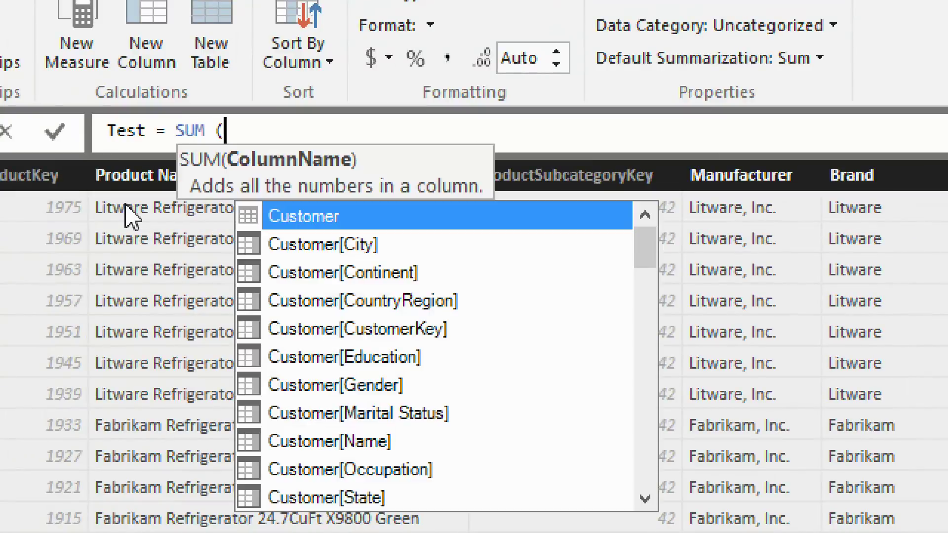
type("Pro")
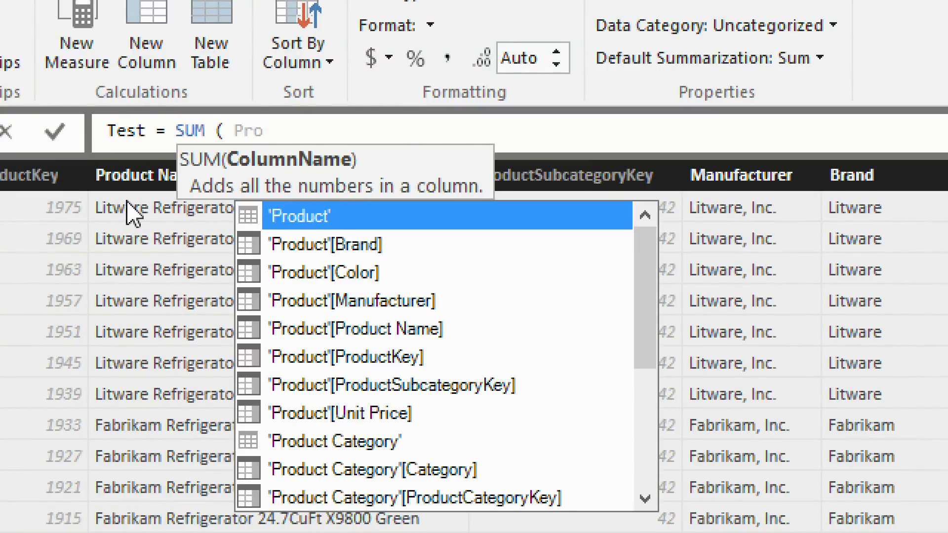
key("Down")
key("Down")
key("Down")
key("Down")
key("Down")
key("Down")
key("Down")
key("Tab")
type(")")
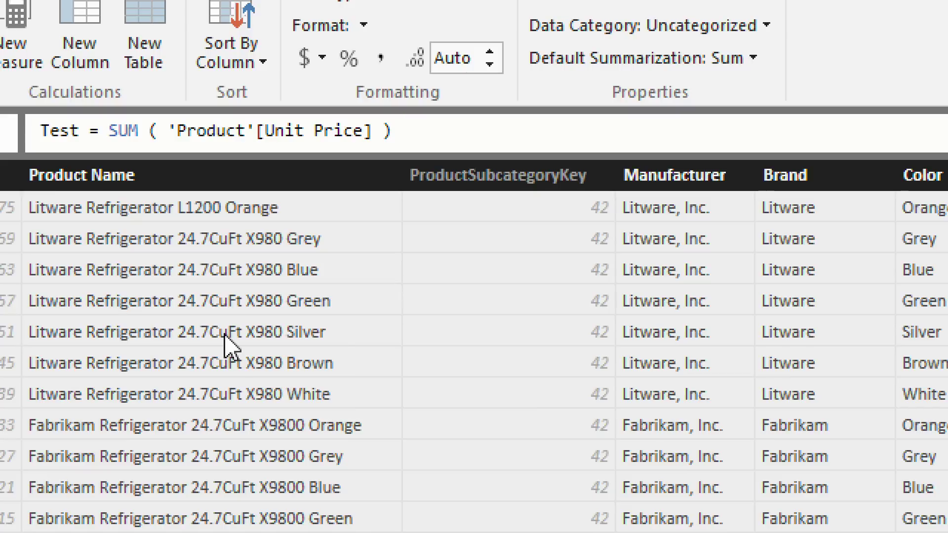
key("Return")
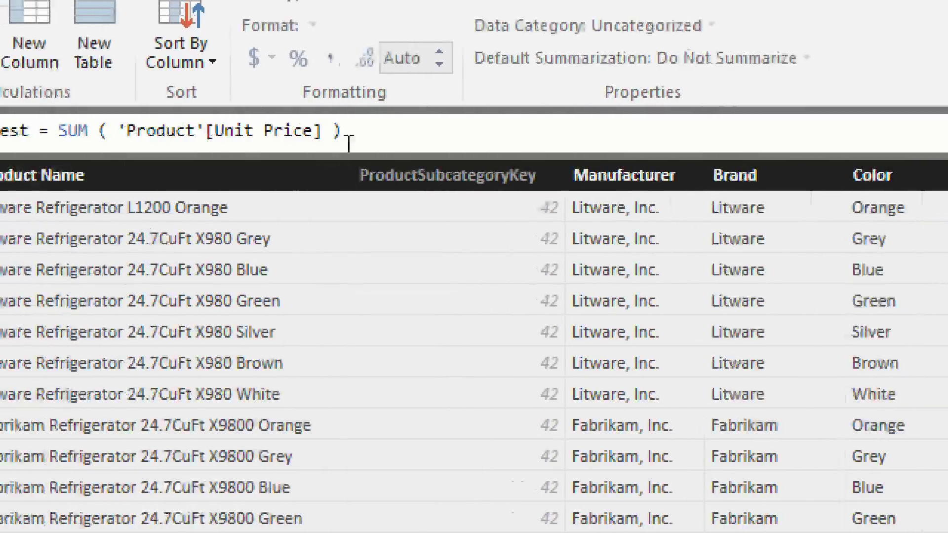
Step: Wrap the Test column's SUM of Unit Price in CALCULATE and commit the formula
left_click(463, 138)
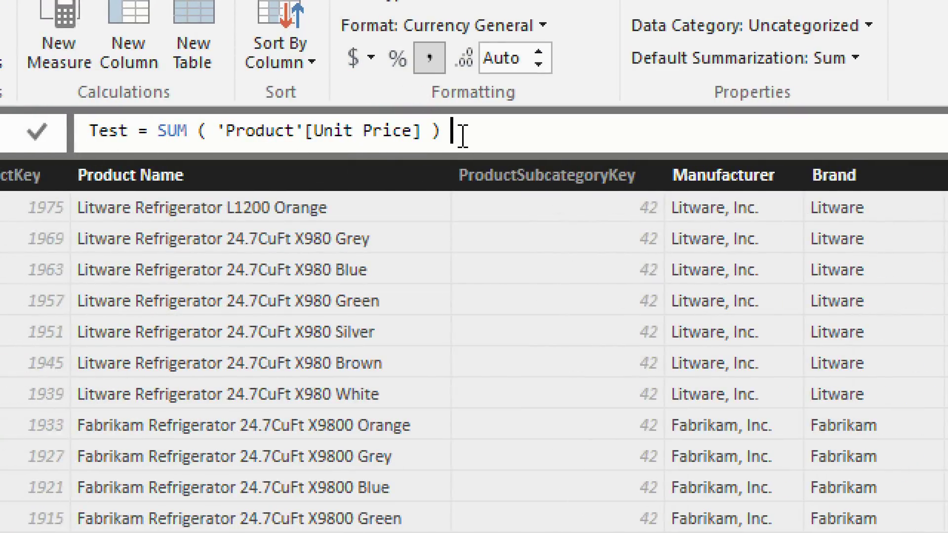
key("Home")
key("ctrl+Right")
key("ctrl+Right")
key("ctrl+Right")
key("ctrl+Left")
type("CALCUL")
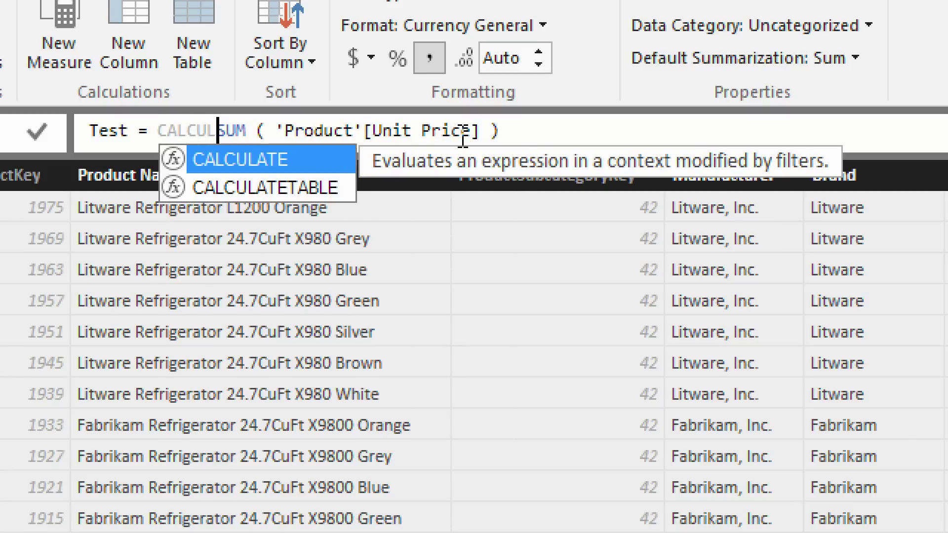
key("Tab")
type("(")
key("ctrl+Right")
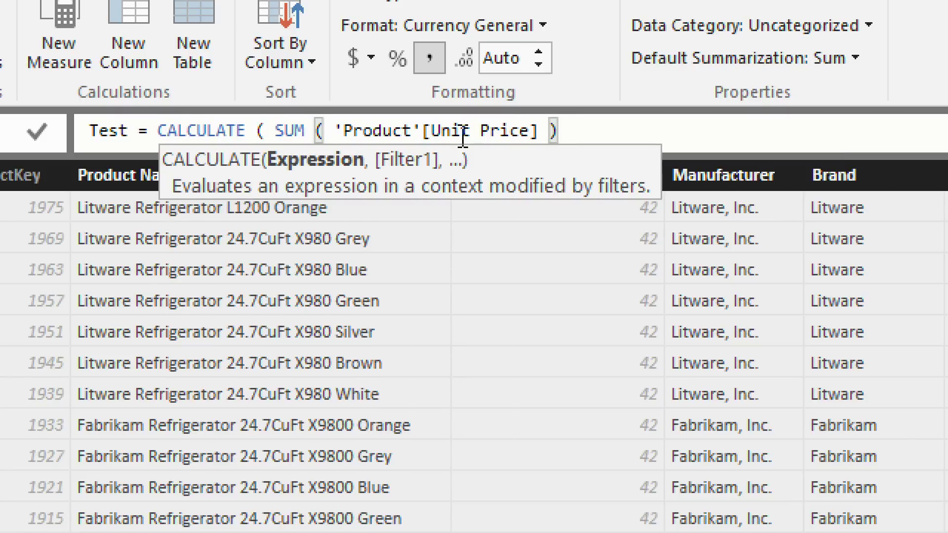
type(")")
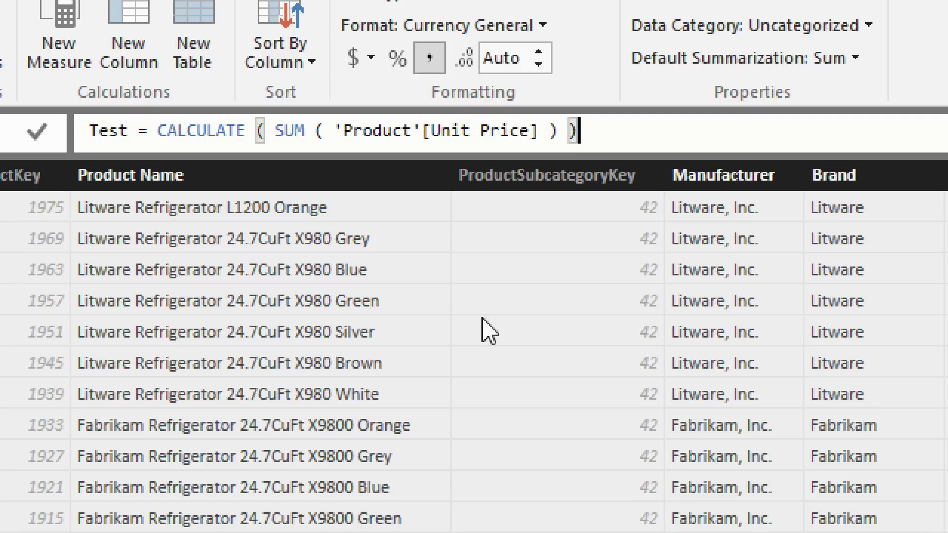
left_click(487, 328)
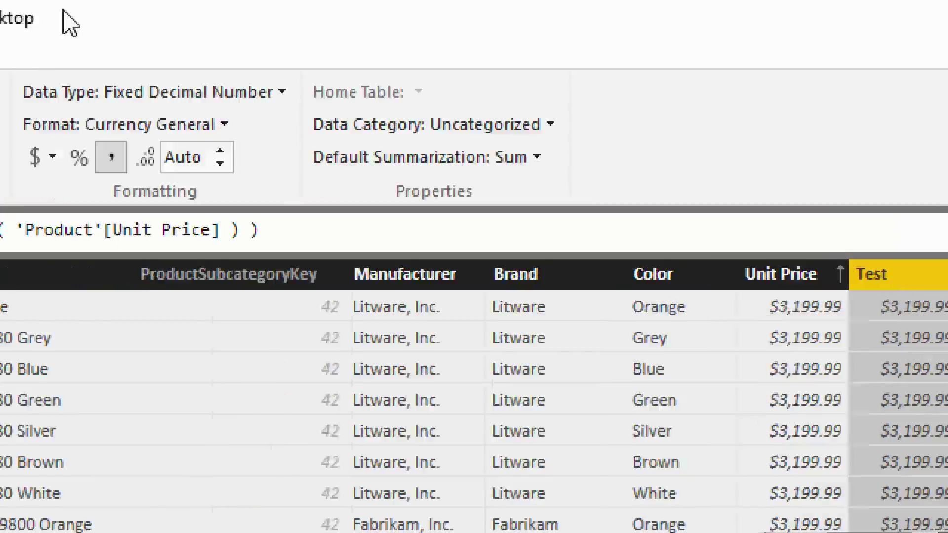
Step: Clear the Test column's expression, keeping only the name and equals sign
left_click(485, 230)
key("Home")
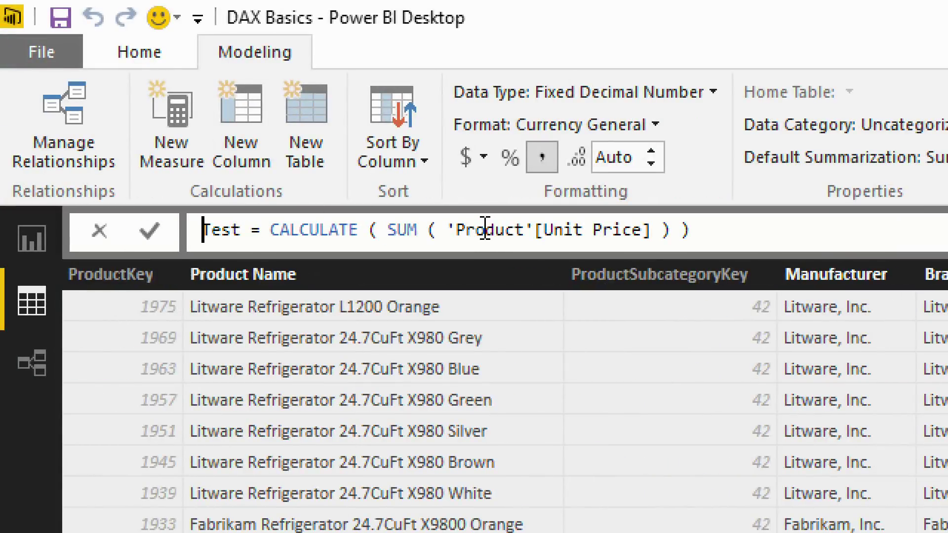
key("ctrl+Right")
key("ctrl+Right")
key("ctrl+Right")
key("shift+End")
key("Delete")
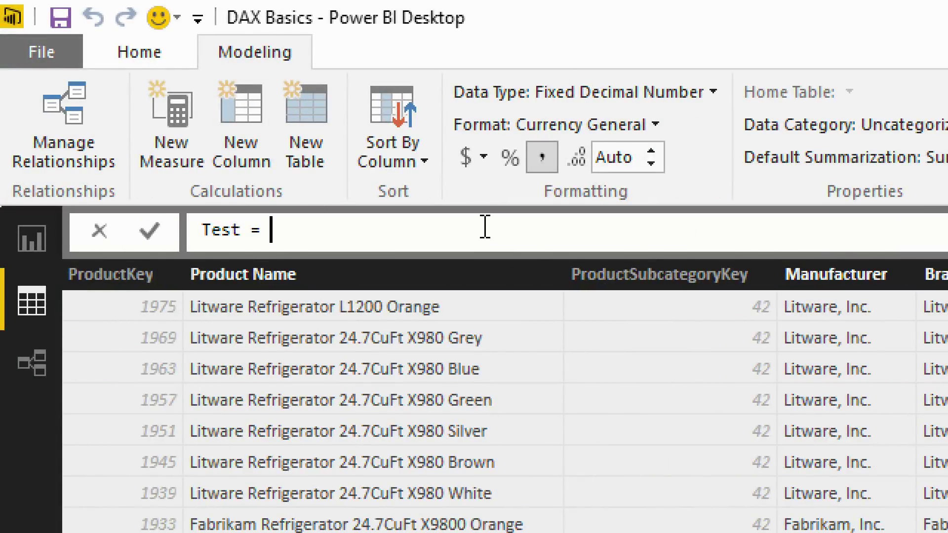
Step: Define the Test column as SUM ( Sales[Quantity] ) and commit the formula
type("SUM (")
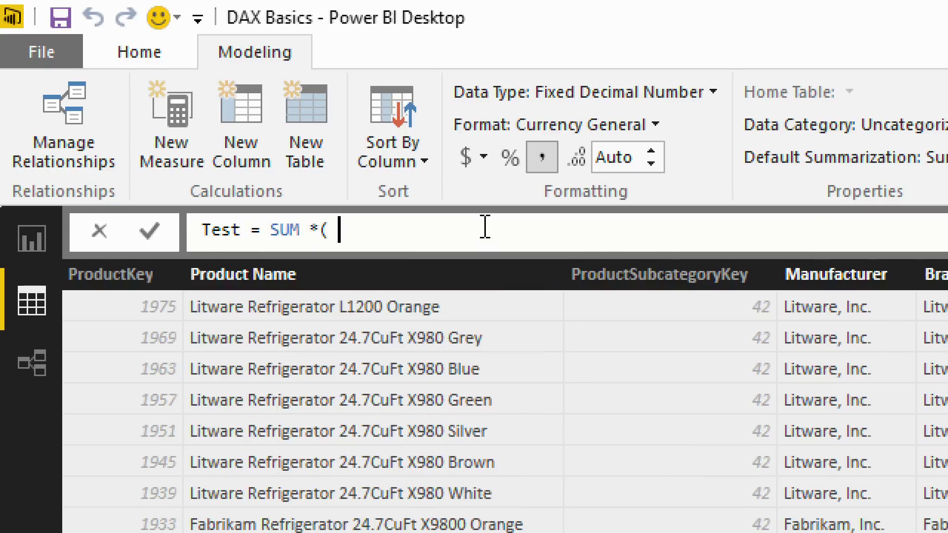
key("BackSpace")
type("( Sales")
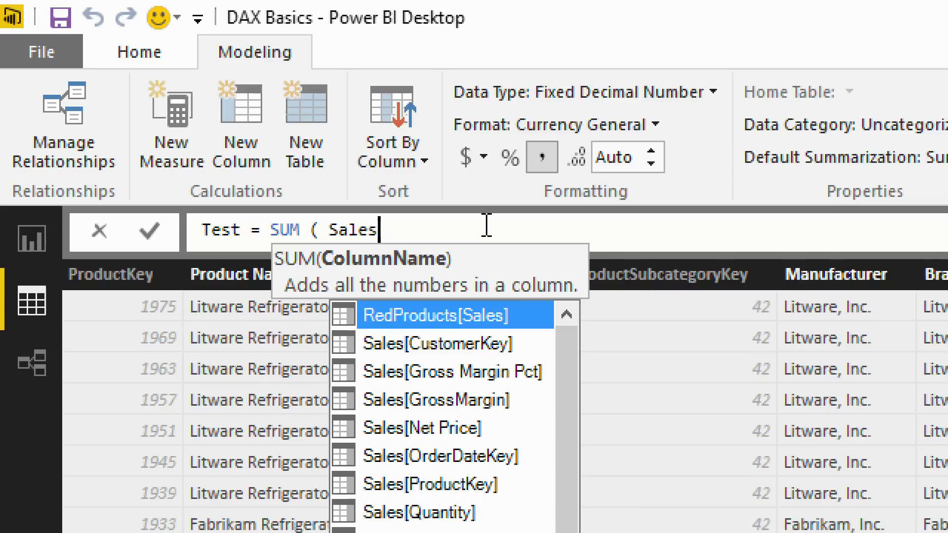
type("[Q")
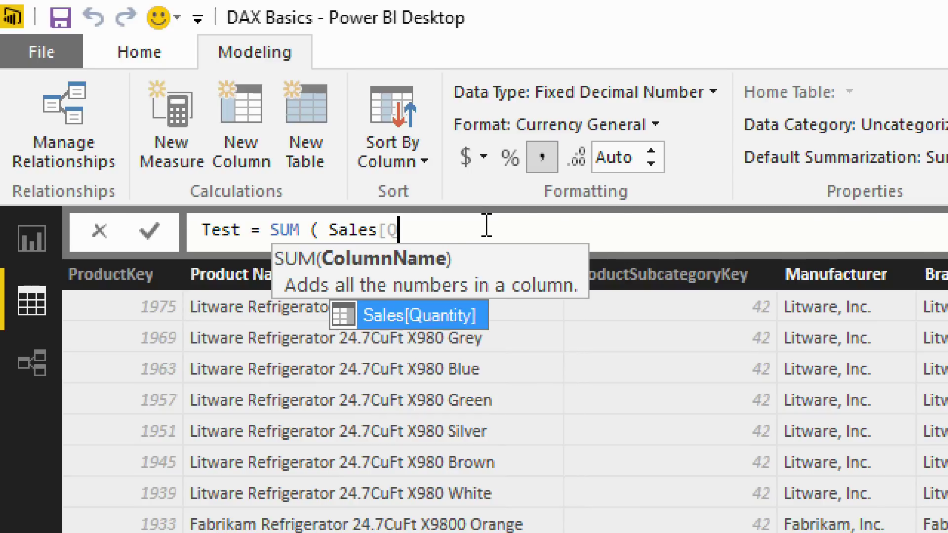
key("Tab")
type("*(")
key("BackSpace")
key("BackSpace")
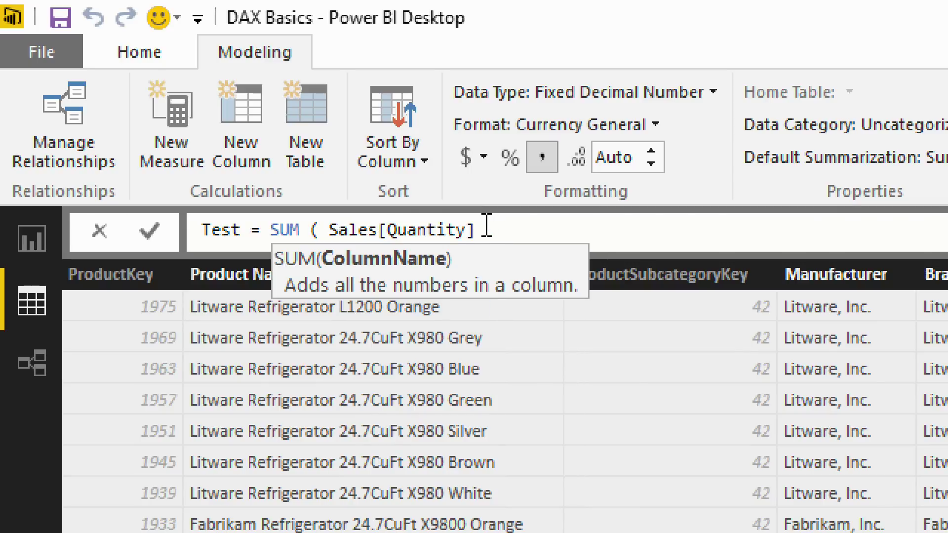
type("()")
key("BackSpace")
key("BackSpace")
type(")")
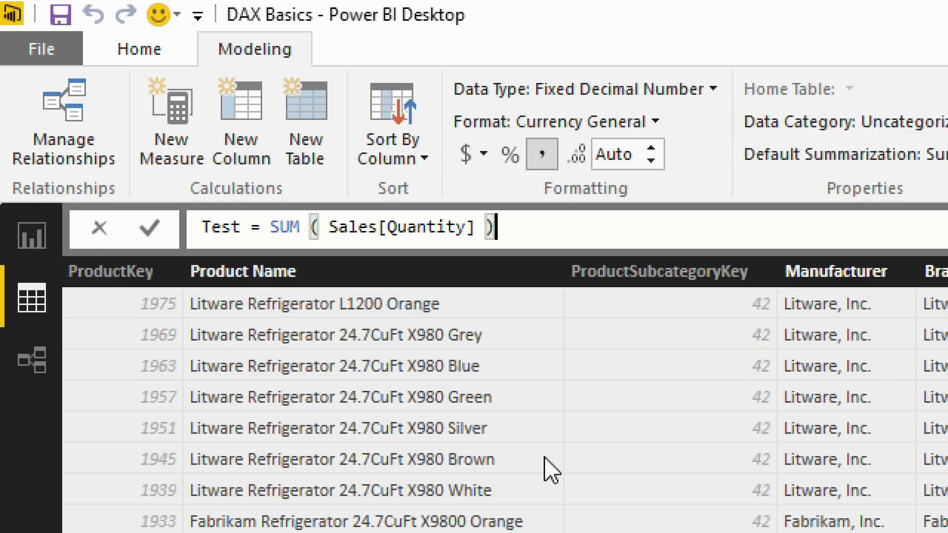
key("Return")
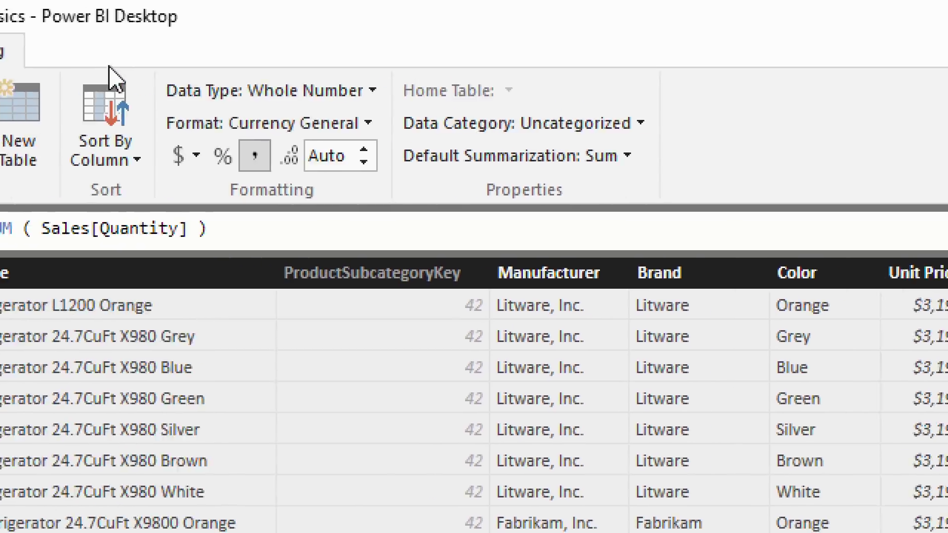
Step: Change the Test column's formula to CALCULATE ( SUM ( Sales[Quantity] ) ) and commit it
left_click(223, 230)
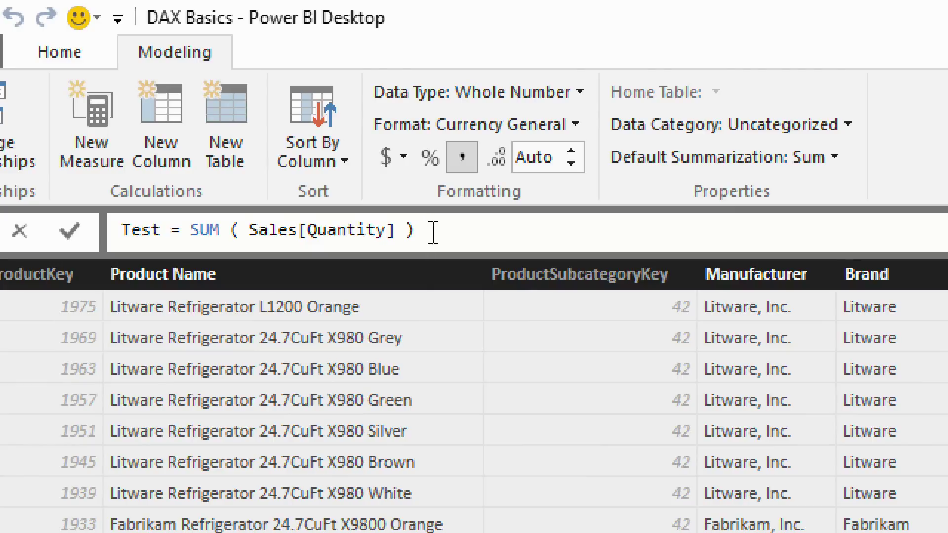
key("Home")
key("ctrl+Right")
key("ctrl+Right")
key("ctrl+Left")
type("CLACULATE *")
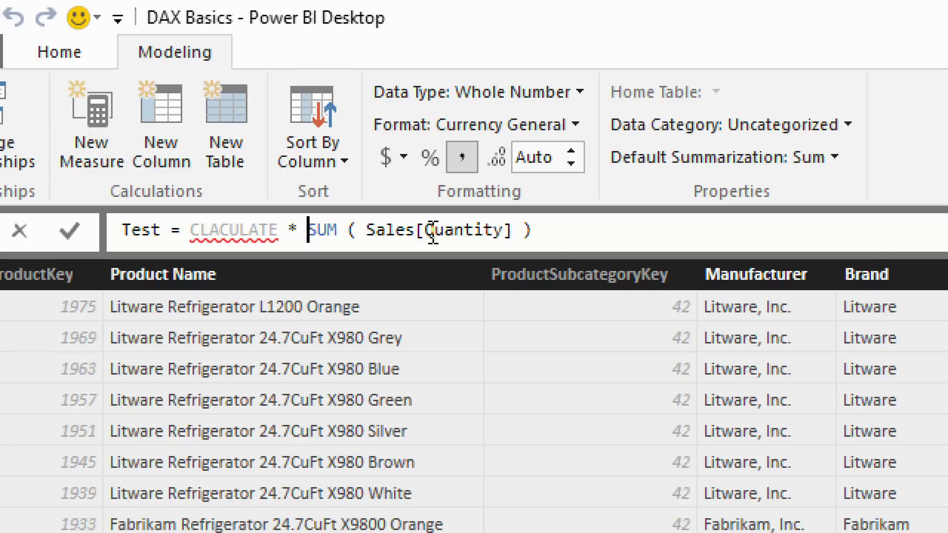
key("ctrl+shift+Left")
key("ctrl+shift+Left")
key("BackSpace")
type("CA")
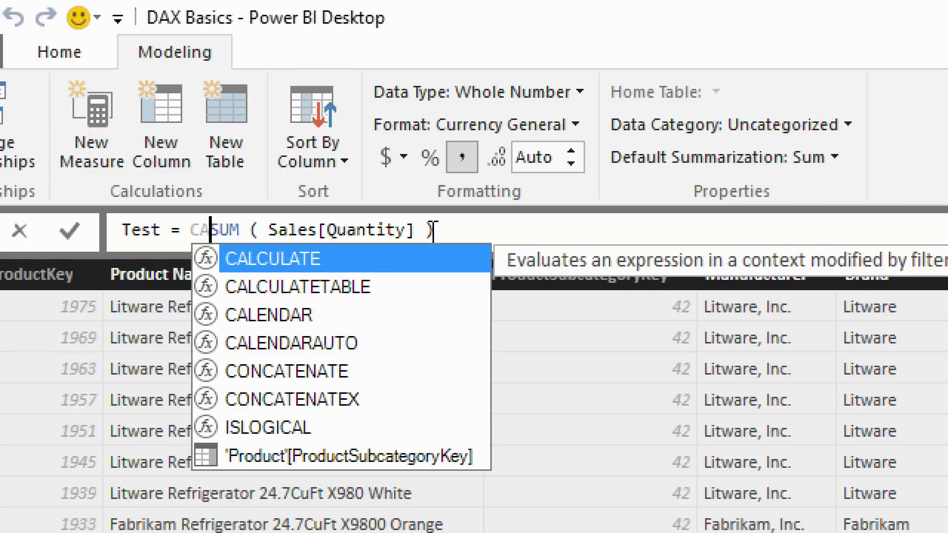
type("LCULATE (")
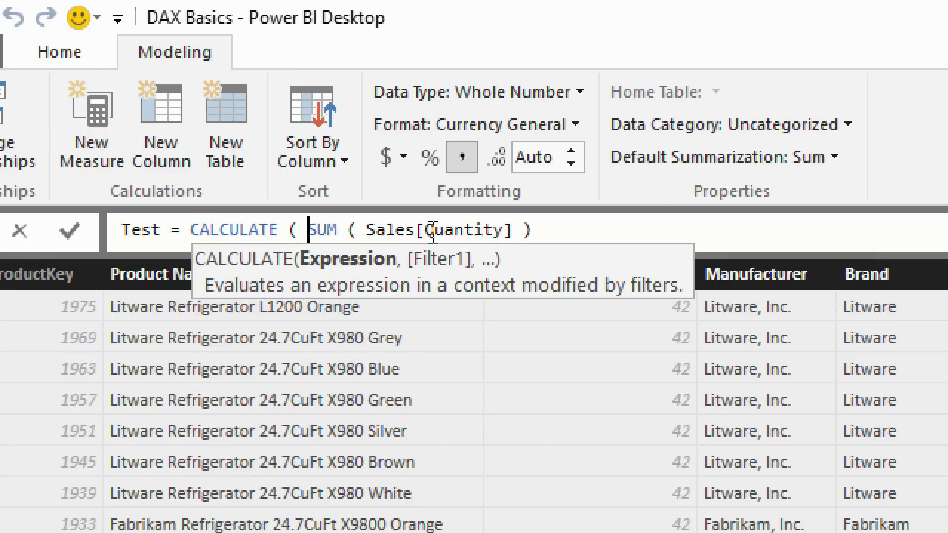
key("End")
type(")")
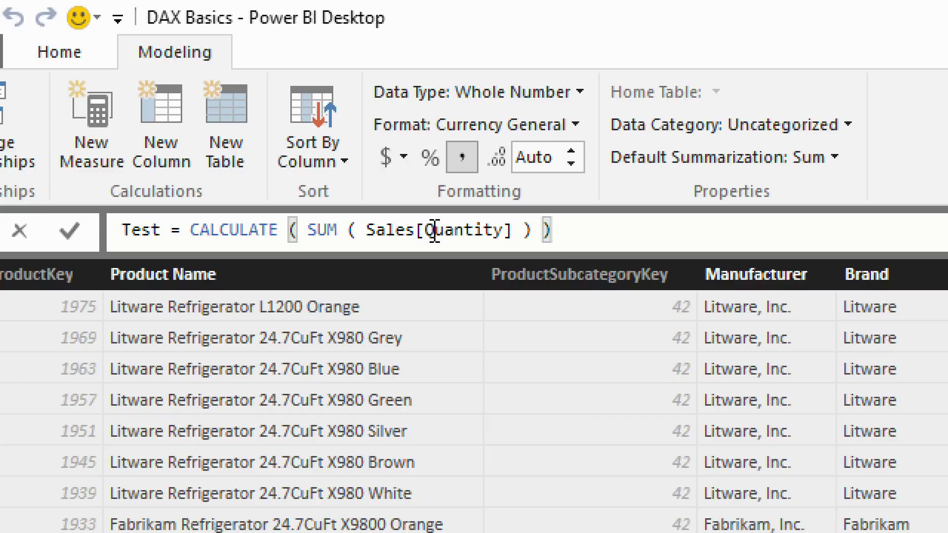
key("Return")
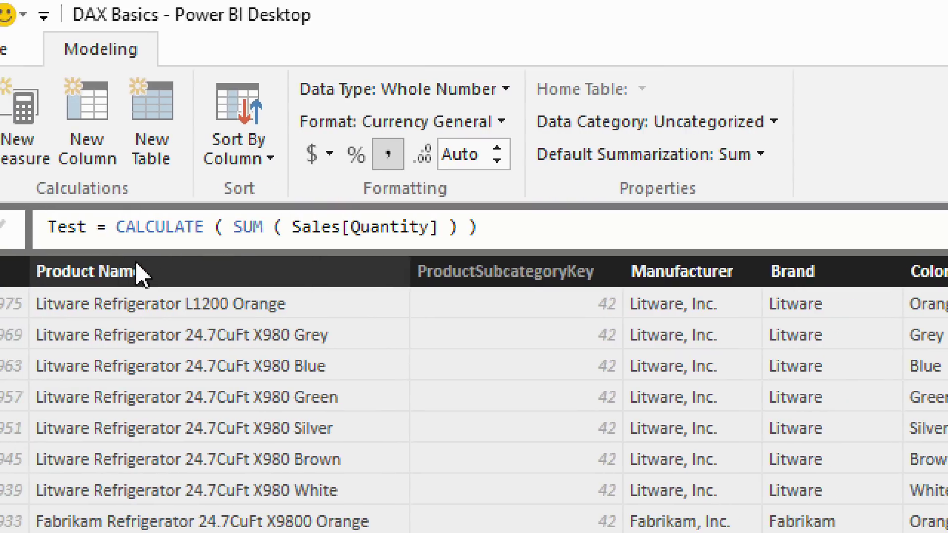
Step: Strip the CALCULATE wrapper from the Test formula, leaving SUM ( Sales[Quantity] )
key("Home")
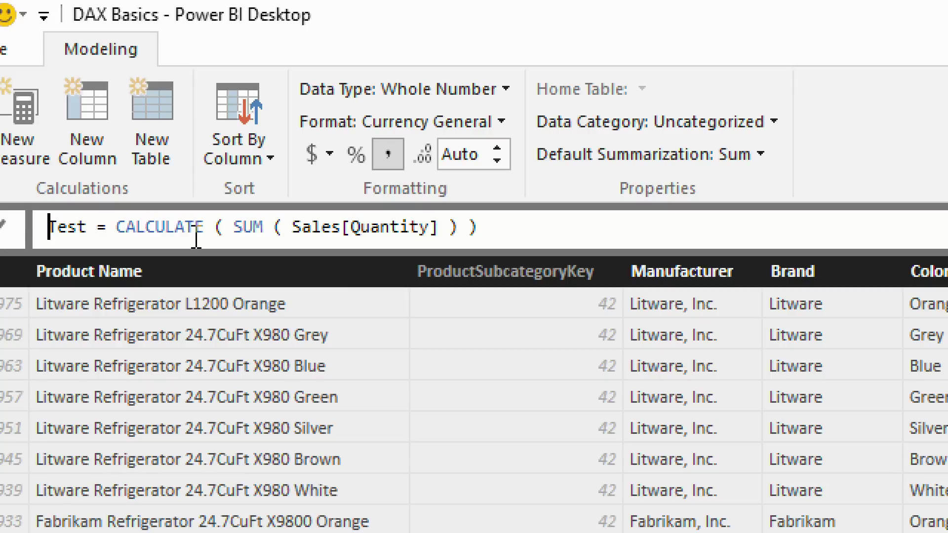
key("ctrl+Right")
key("ctrl+Right")
key("ctrl+Right")
key("ctrl+shift+Right")
key("ctrl+shift+Right")
key("ctrl+shift+Right")
key("ctrl+shift+Left")
key("Delete")
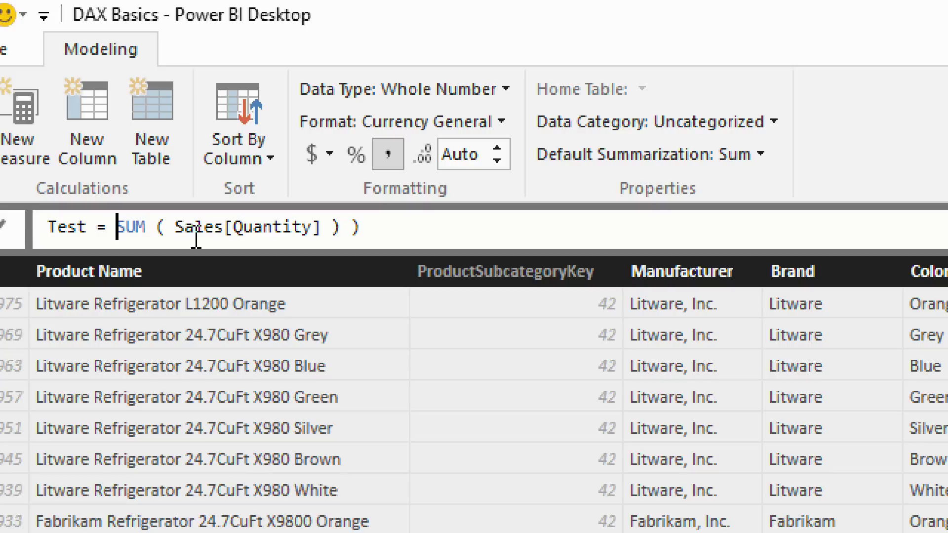
key("End")
key("BackSpace")
Step: Copy the expression SUM ( Sales[Quantity] ) from the Test formula and discard the formula edit
key("ctrl+shift+Left")
key("ctrl+shift+Left")
key("ctrl+shift+Left")
key("ctrl+shift+Left")
key("ctrl+shift+Left")
key("ctrl+shift+Left")
key("ctrl+shift+Left")
key("ctrl+c")
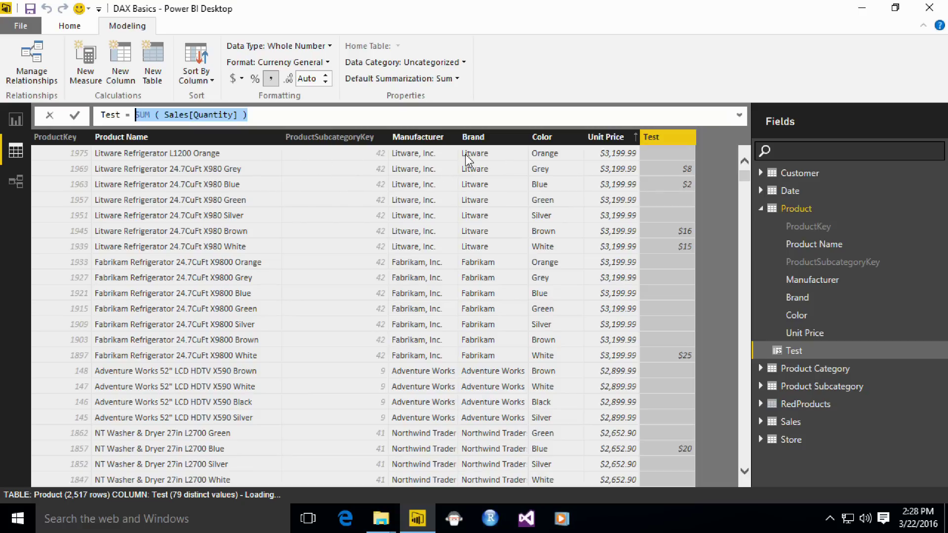
key("Escape")
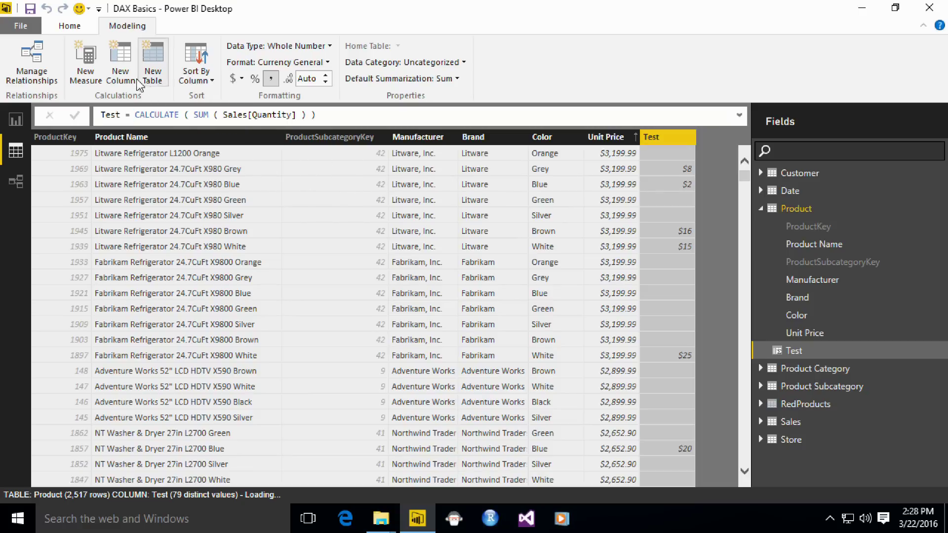
Step: Create a measure in the Product table defined as SumOfSalesQuantity = SUM ( Sales[Quantity] ) and commit it
left_click(94, 84)
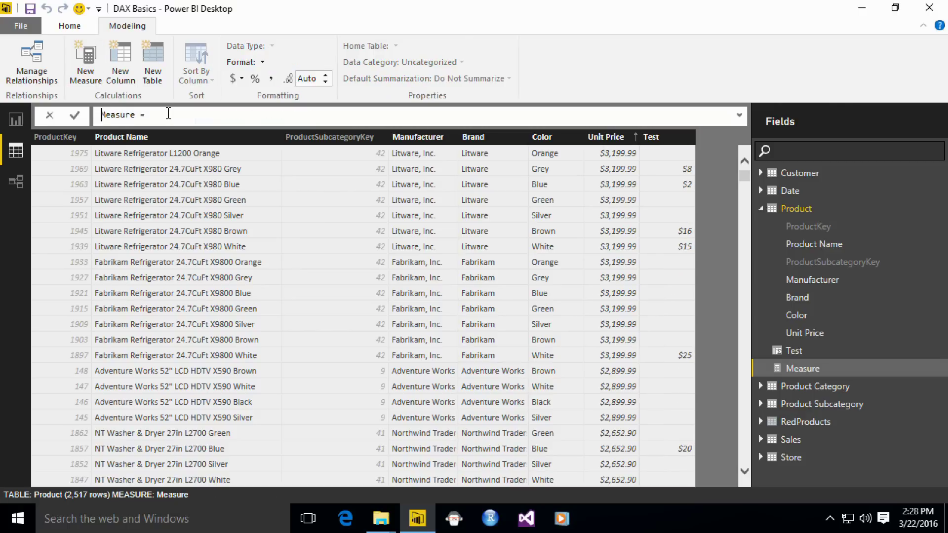
key("ctrl+a")
type("SumOfSales")
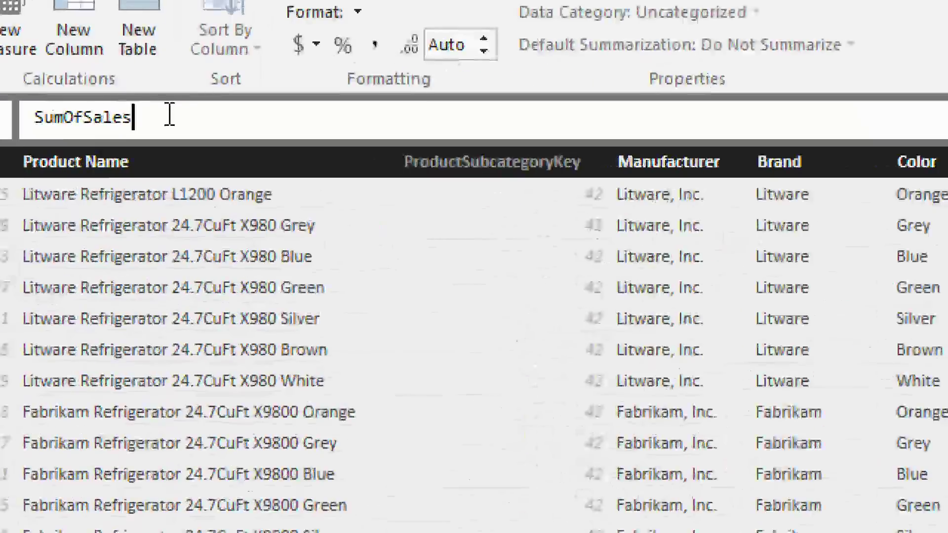
type("Quantit")
type("y >")
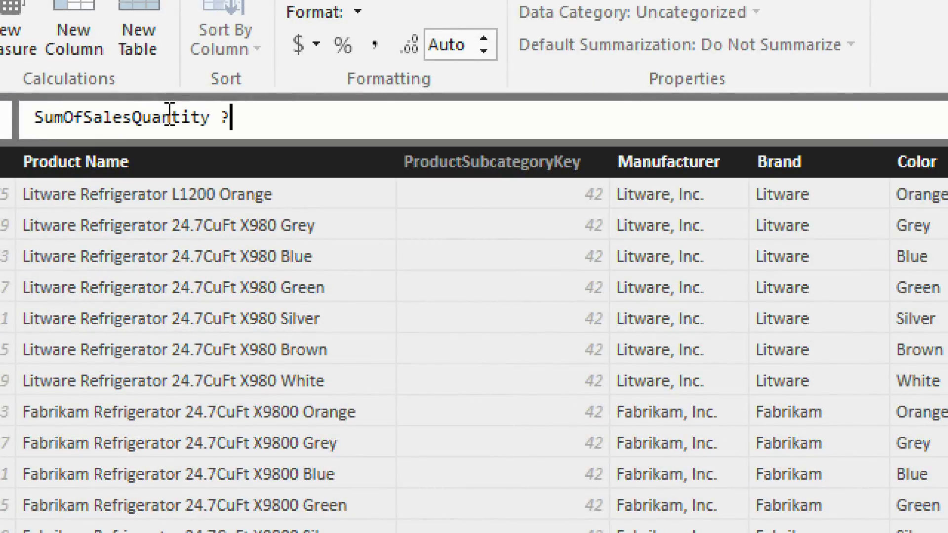
key("BackSpace")
type(">")
key("BackSpace")
type("=")
key("ctrl+v")
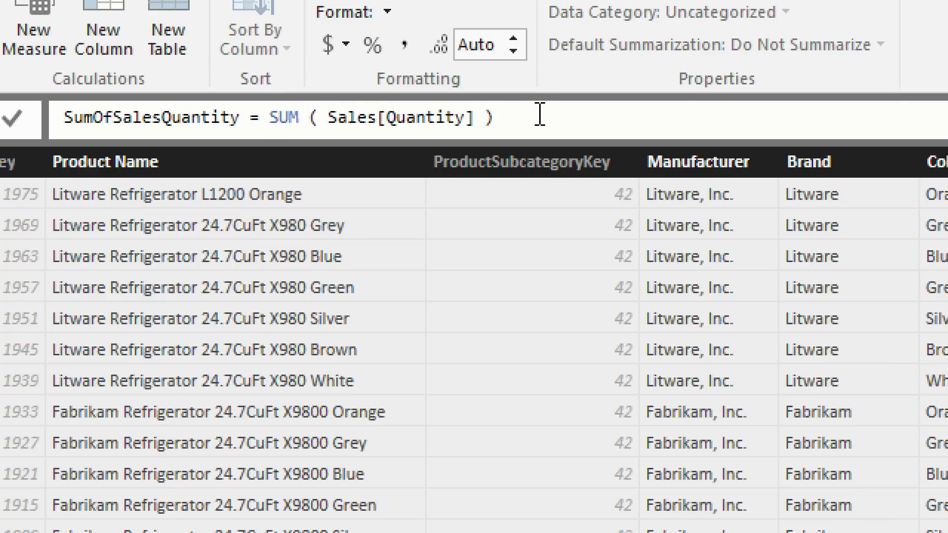
key("Return")
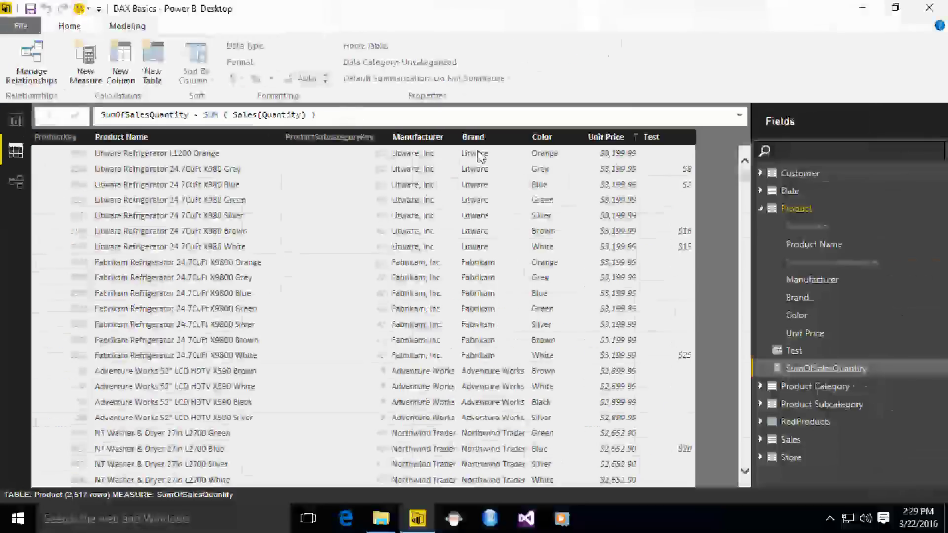
Step: Replace the Test column's expression with the measure reference [SumOfSalesQuantity] and commit the formula
left_click(659, 154)
left_click_drag(138, 115, 329, 117)
key("Delete")
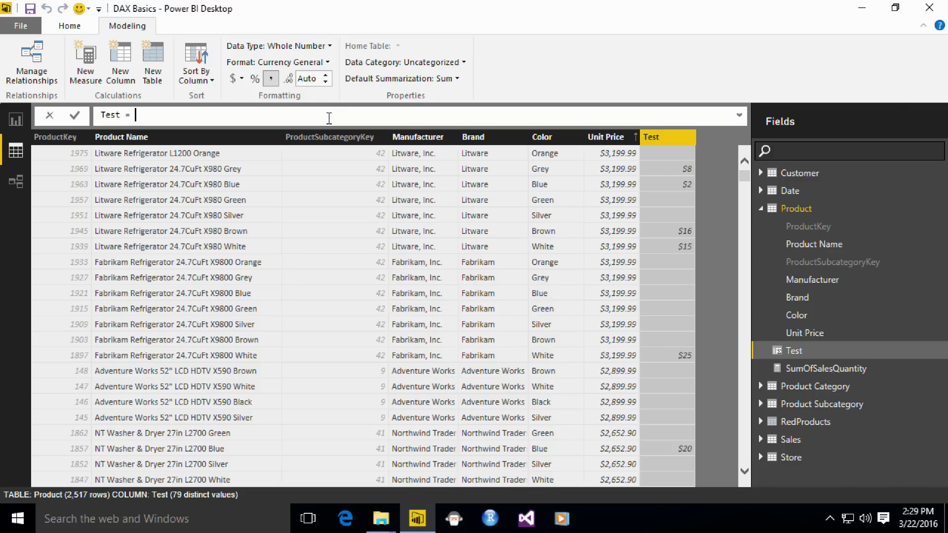
type("[Su")
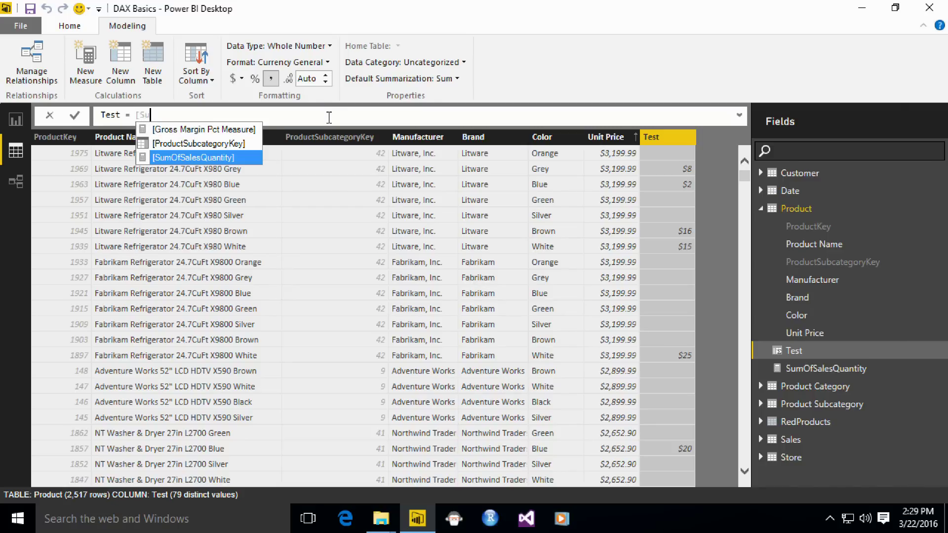
key("Tab")
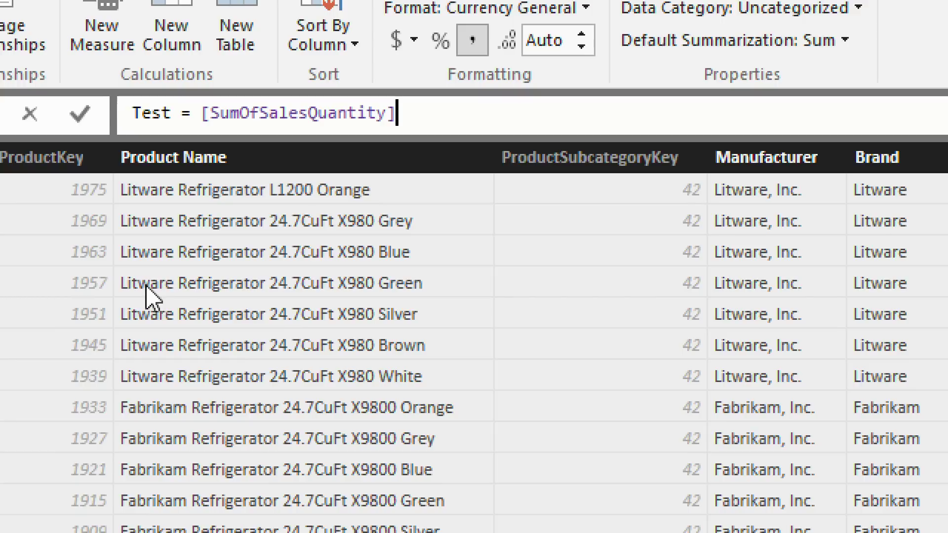
key("Return")
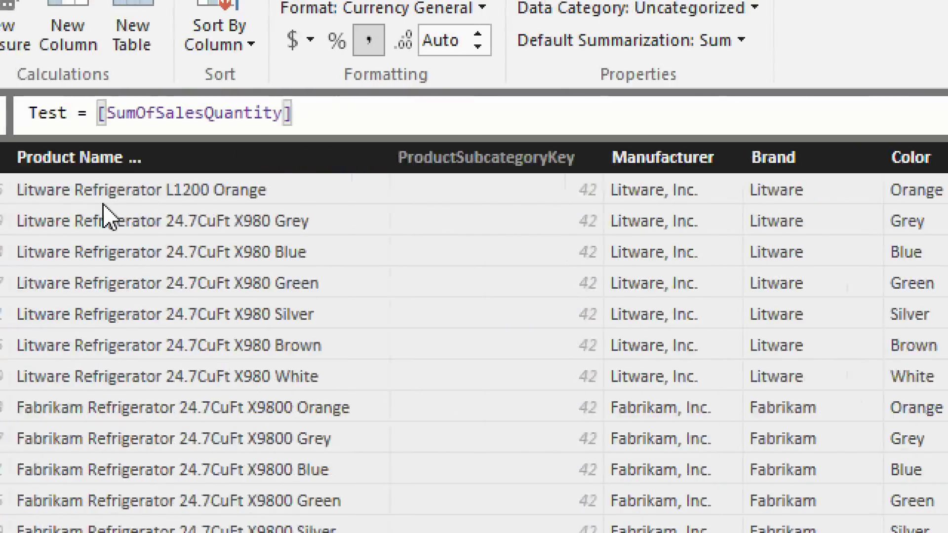
Step: Wrap the measure reference in the Test formula so it reads CALCULATE ( [SumOfSalesQuantity] )
left_click(218, 113)
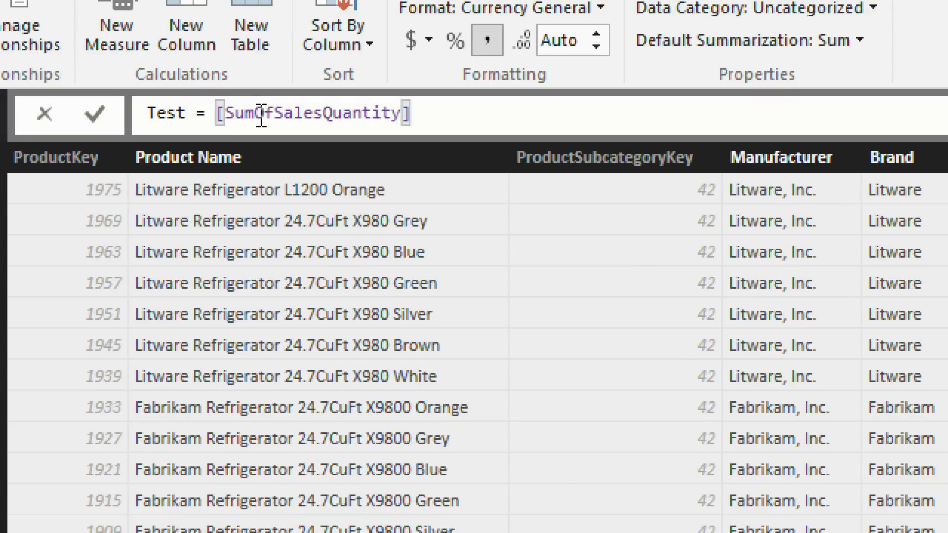
type("CALCULA")
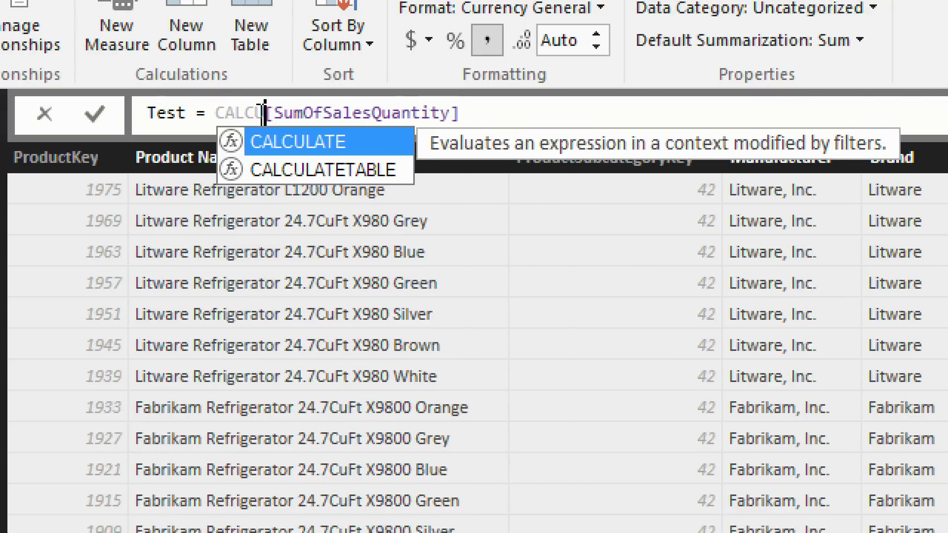
type("TE (")
key("End")
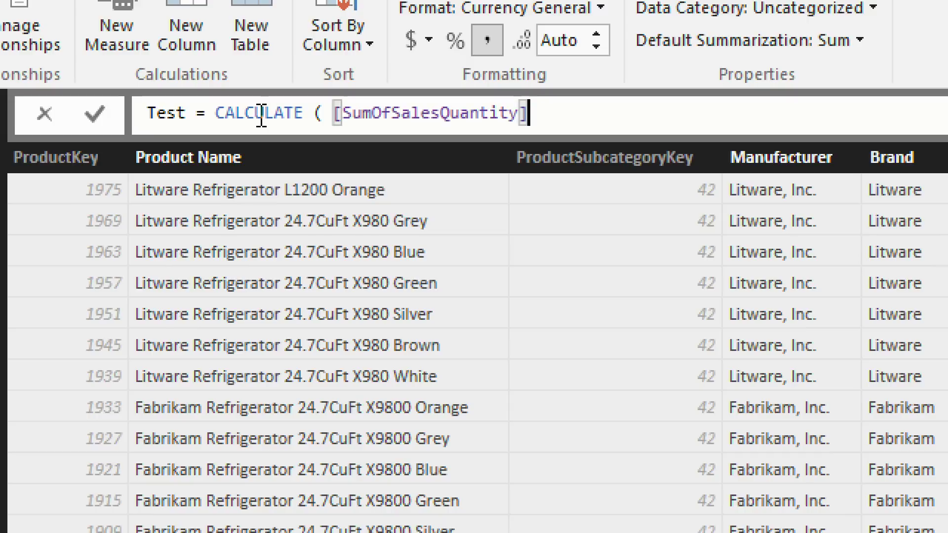
type(")")
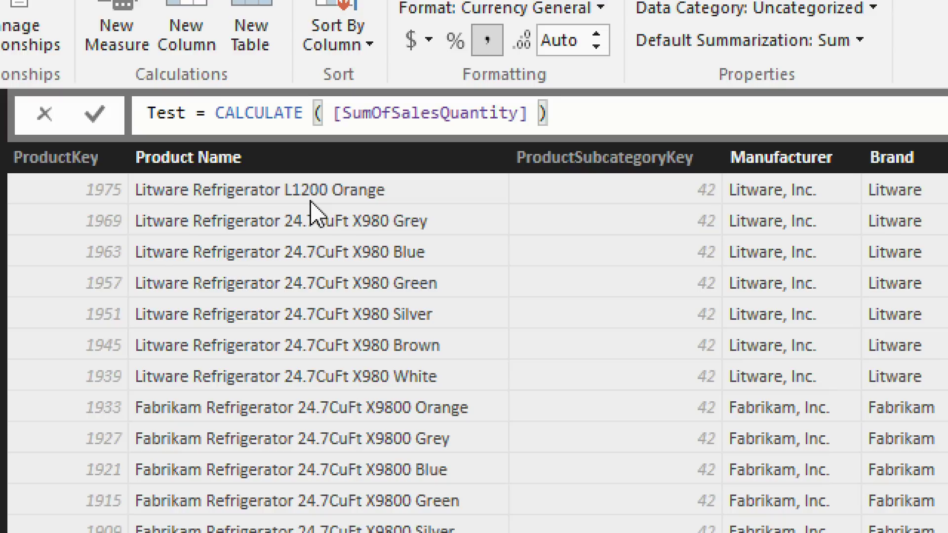
Step: Strip the CALCULATE wrapper from the Test formula, leaving [SumOfSalesQuantity], and commit it
key("Home")
key("ctrl+Right")
key("ctrl+Right")
key("ctrl+Right")
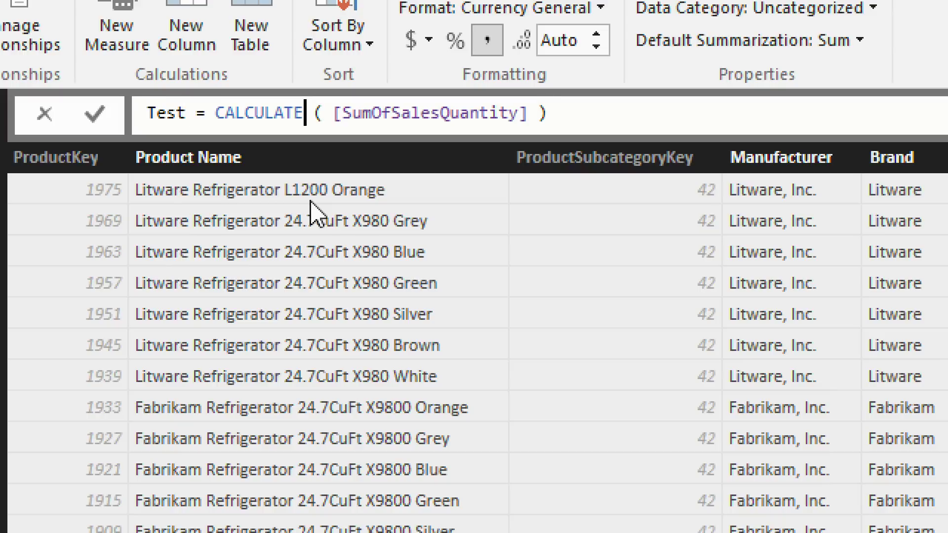
key("ctrl+BackSpace")
key("Delete")
key("Delete")
key("Delete")
key("End")
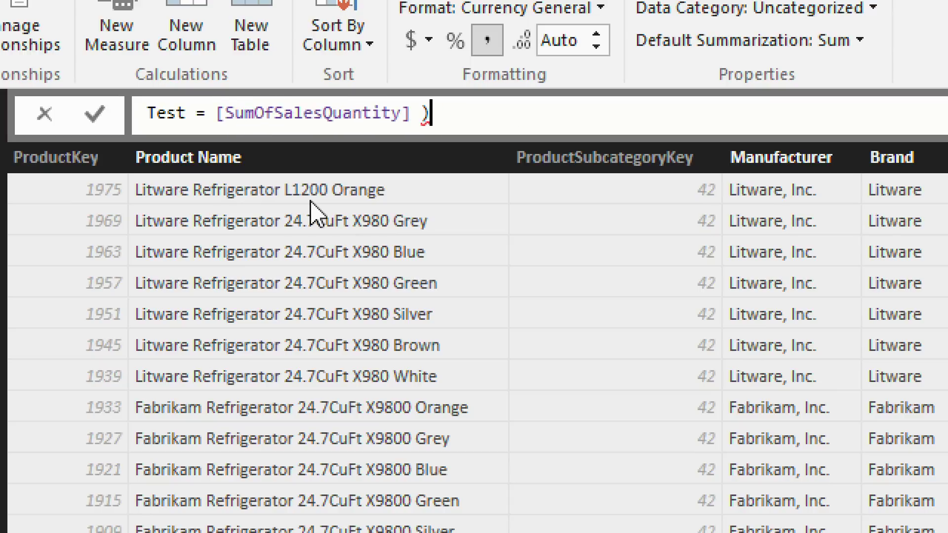
key("BackSpace")
key("BackSpace")
key("Return")
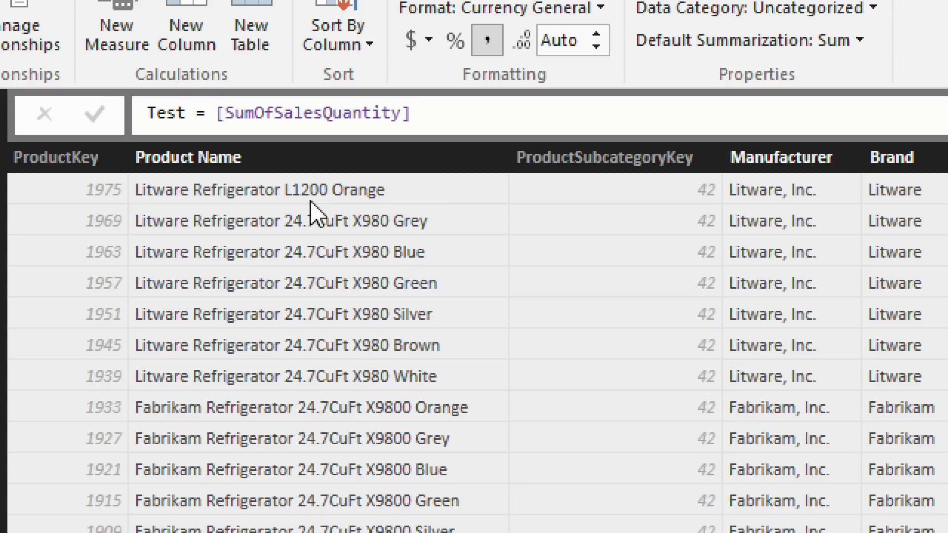
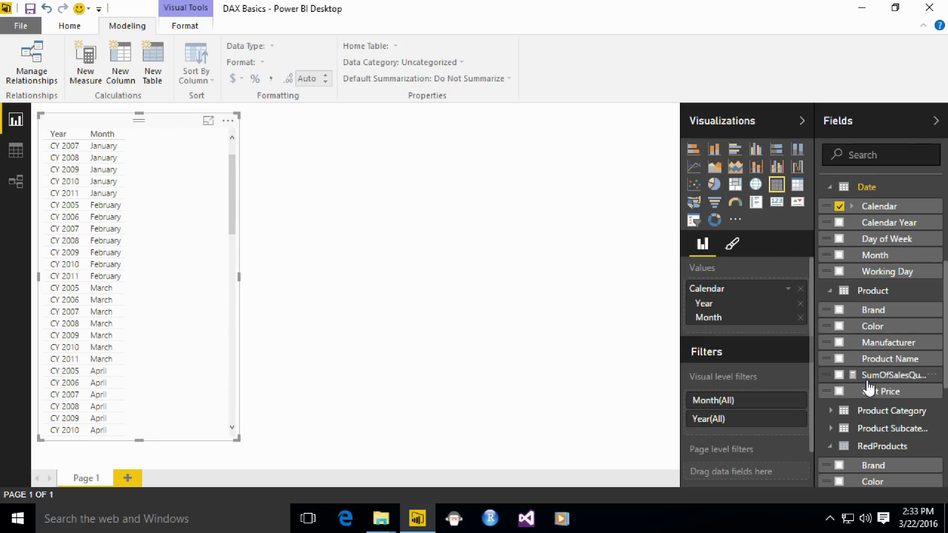
Step: Add the Total Sales measure to the Year and Month table visual and widen the visual
scroll(884, 341, "down", 5)
left_click(839, 411)
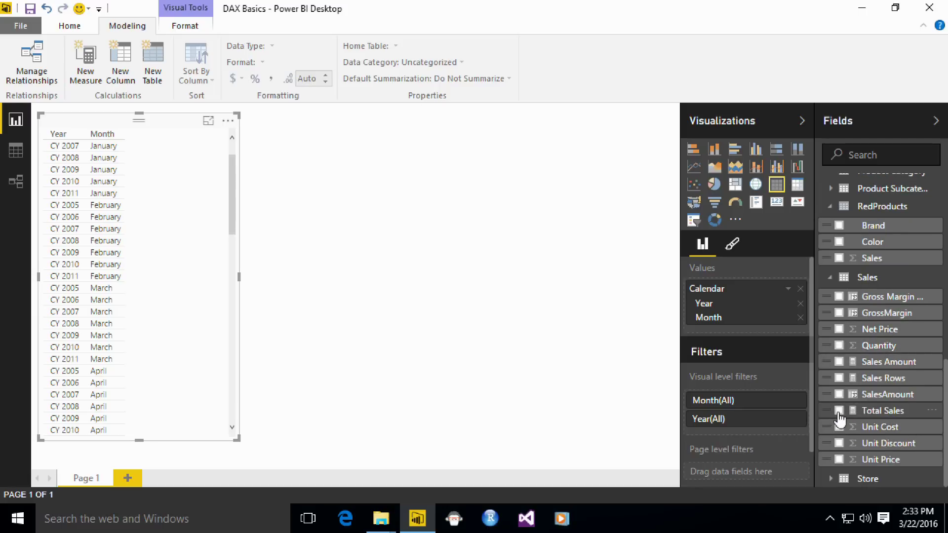
left_click(257, 280)
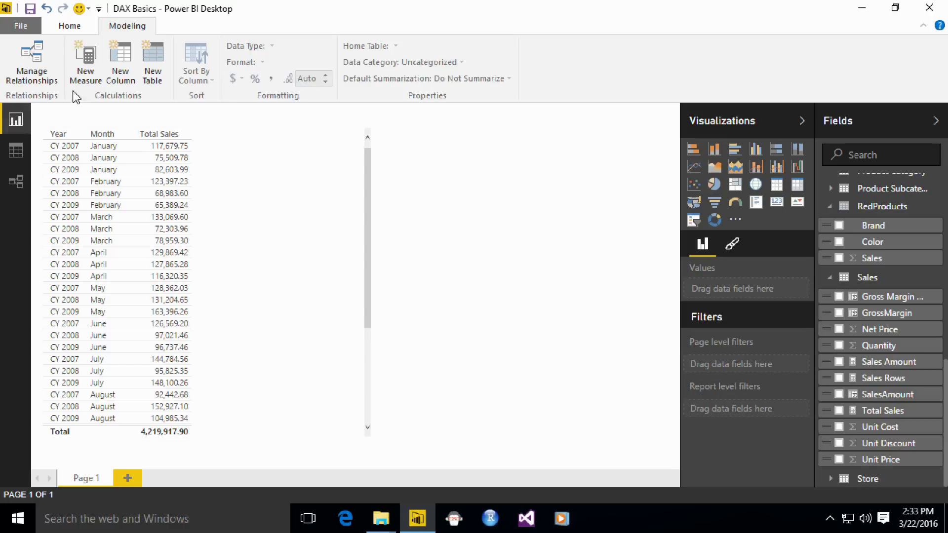
Step: Start a new measure and name it AverageSoldPerDay in place of the default name
left_click(92, 75)
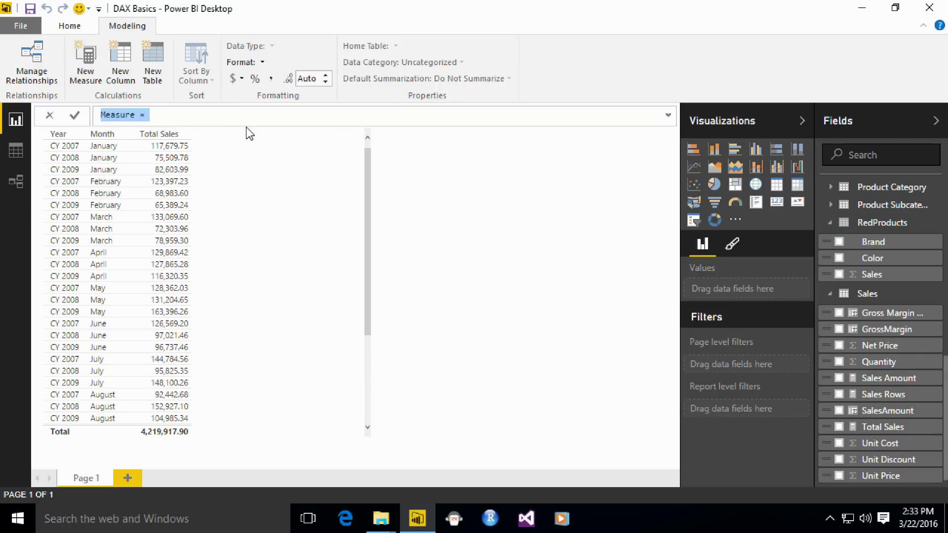
key("Home")
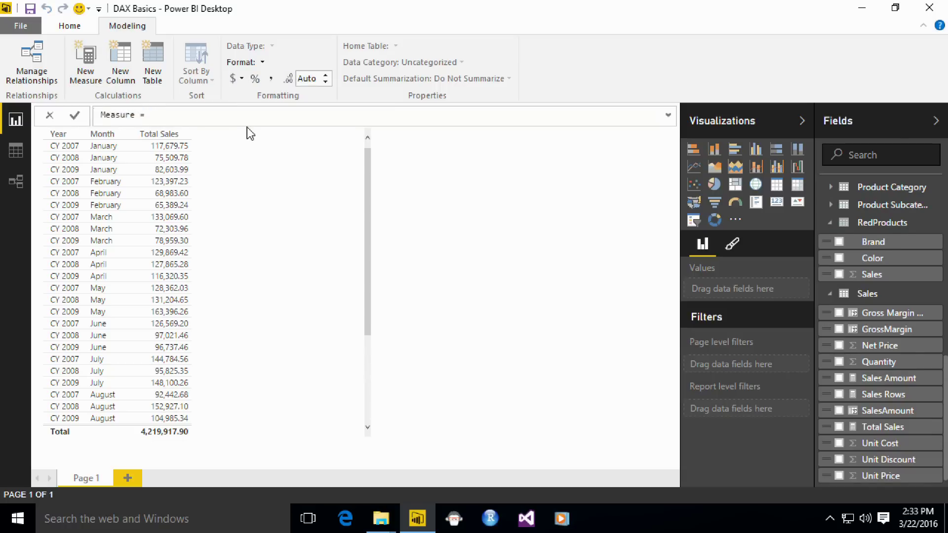
key("Delete")
key("Delete")
key("Delete")
key("Delete")
key("Delete")
key("Delete")
key("Delete")
key("Delete")
key("Delete")
type("avDa")
key("ctrl+a")
type("Average")
type("SoldPerD")
type("ay")
Step: Define the AverageSoldPerDay measure as AVERAGE( Sales[SalesAmount] ) and commit the formula
type("AVERG")
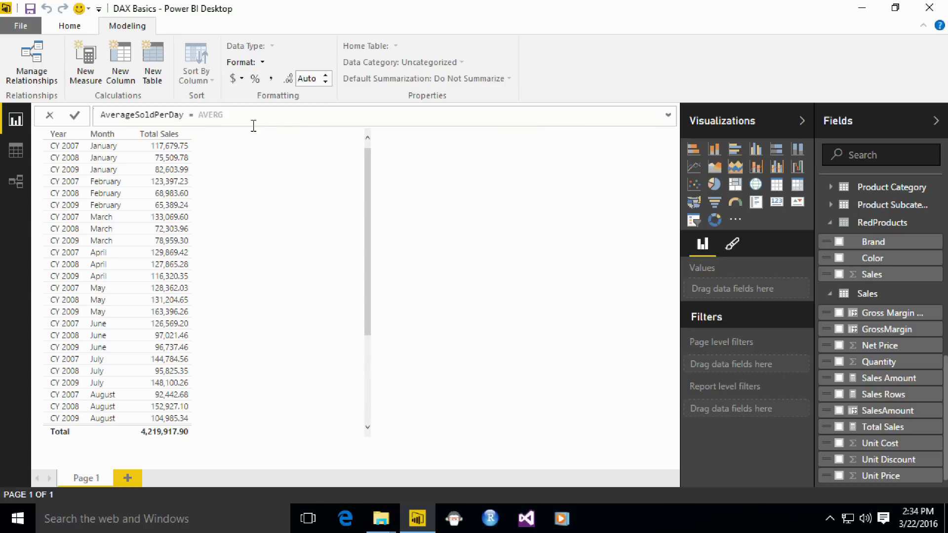
key("BackSpace")
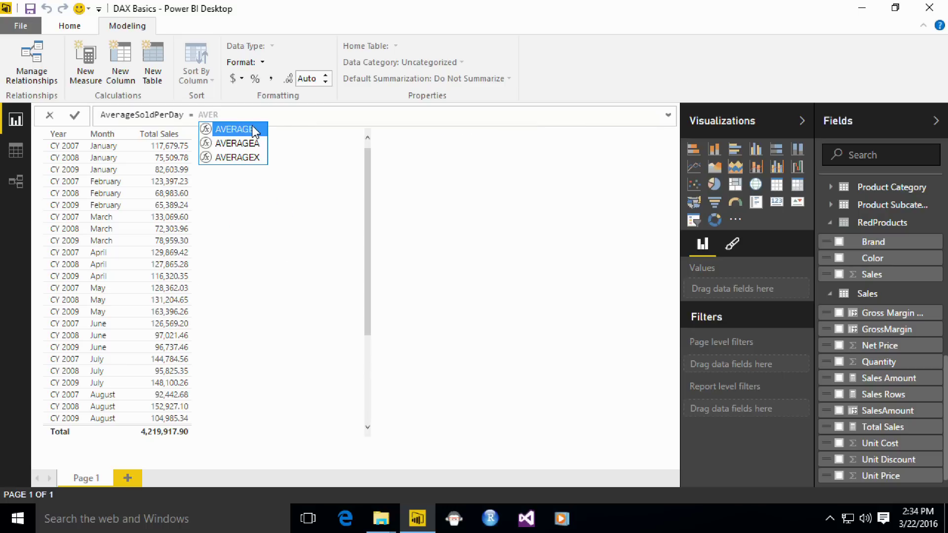
double_click(254, 130)
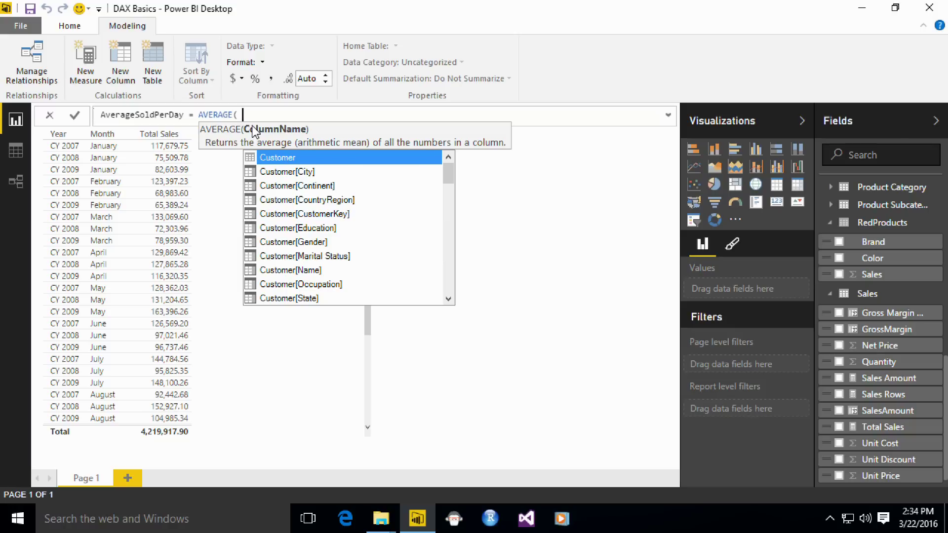
type("Sales")
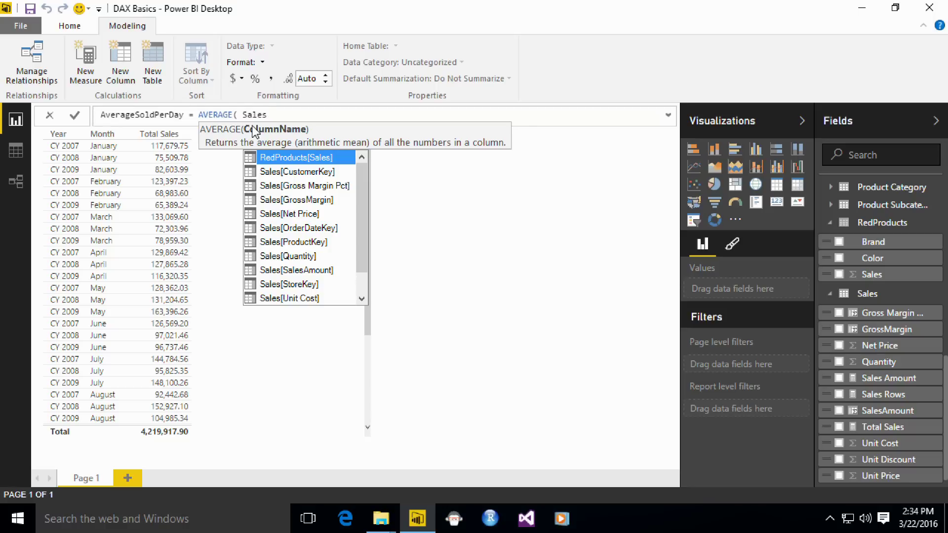
type("[")
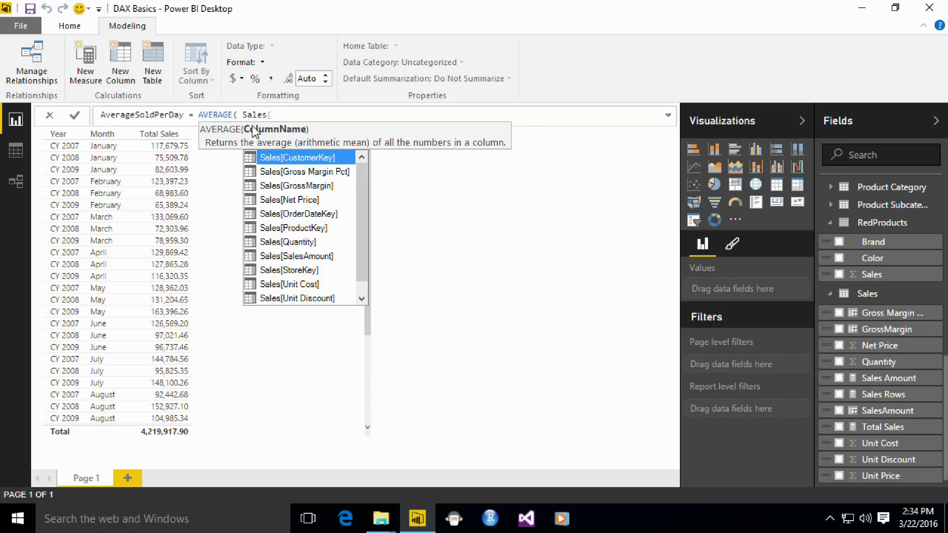
key("Down")
key("Down")
key("Down")
key("Down")
key("Down")
key("Down")
key("Down")
key("Tab")
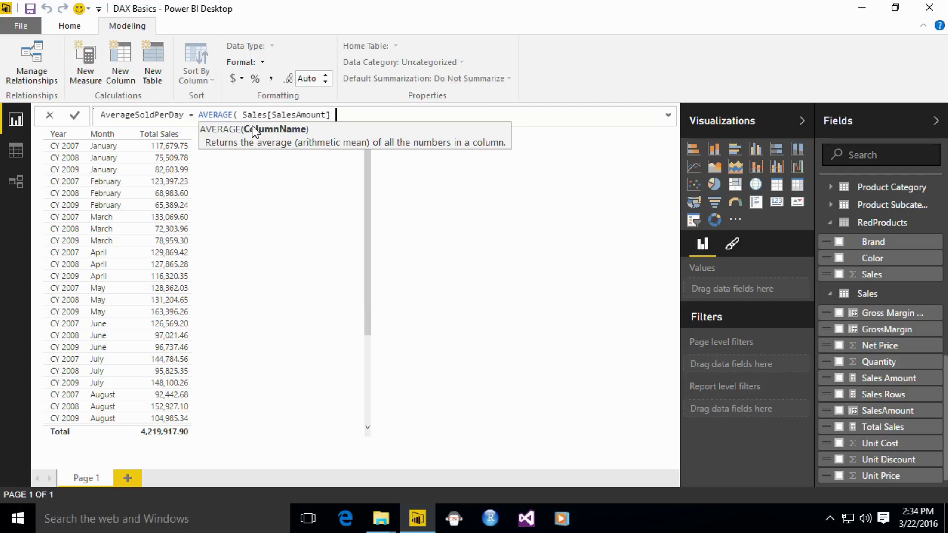
type("()")
key("Left")
key("BackSpace")
key("Return")
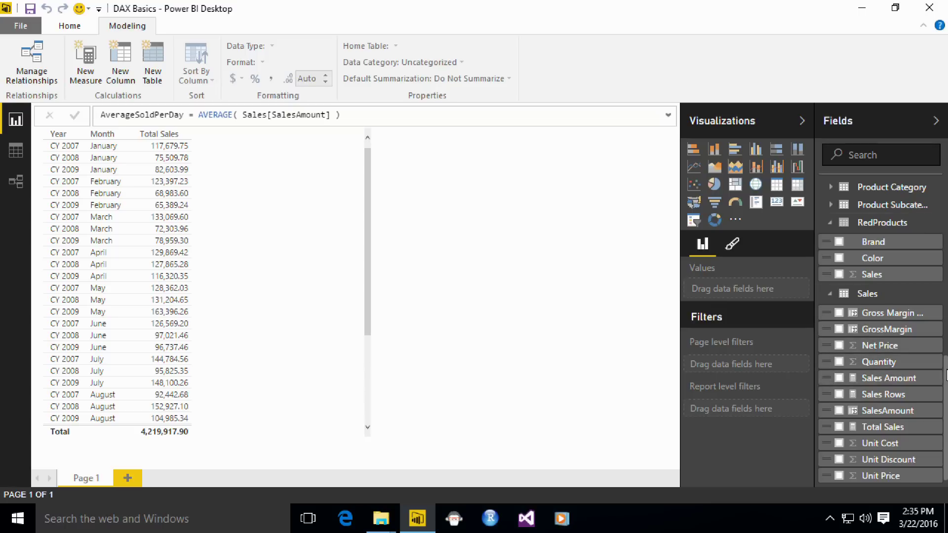
Step: Add the AverageSoldPerDay measure to the Year and Month table and remove the stray column chart of that measure
scroll(868, 289, "down", 1)
scroll(881, 296, "up", 10)
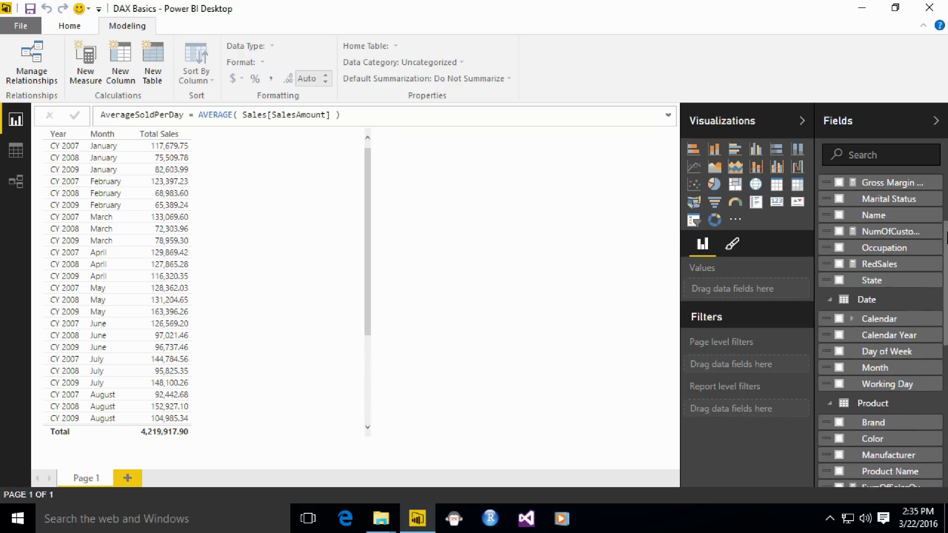
left_click(839, 201)
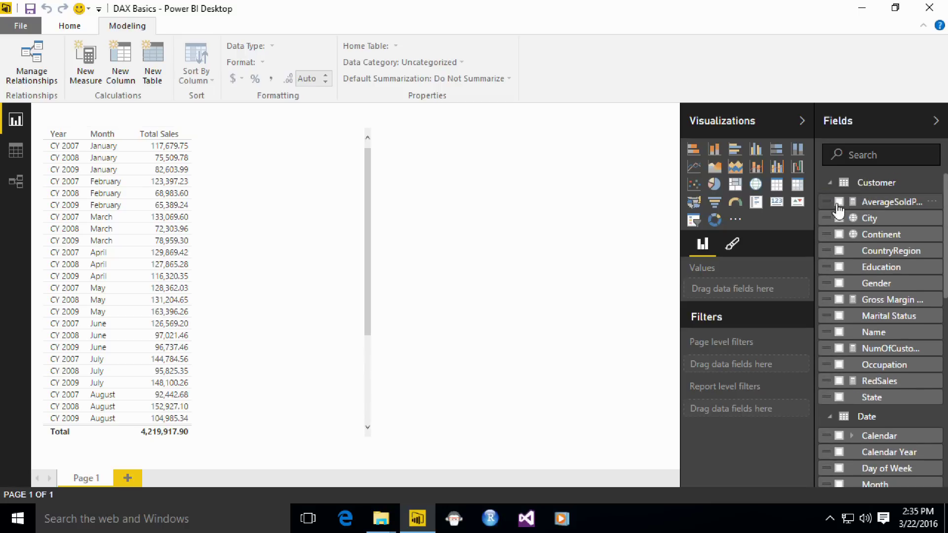
left_click(268, 177)
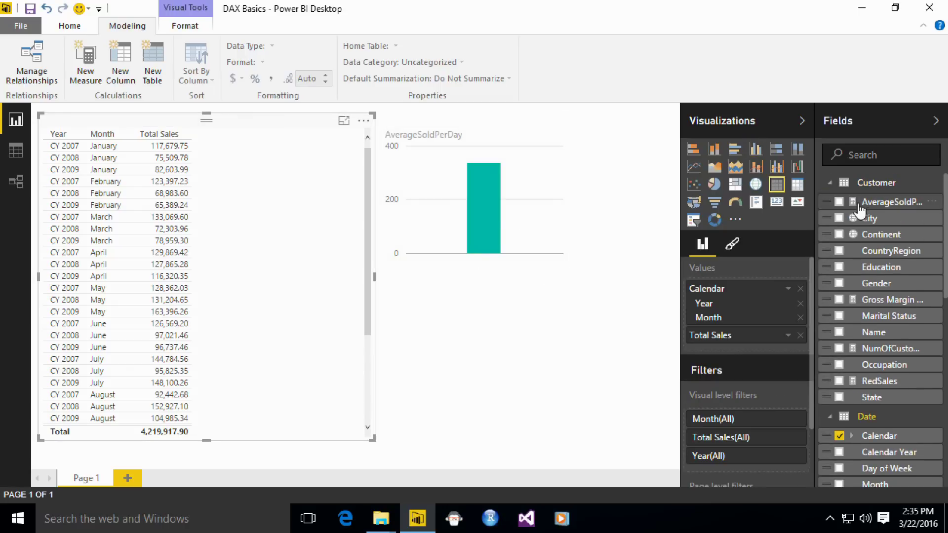
left_click(839, 201)
left_click(525, 181)
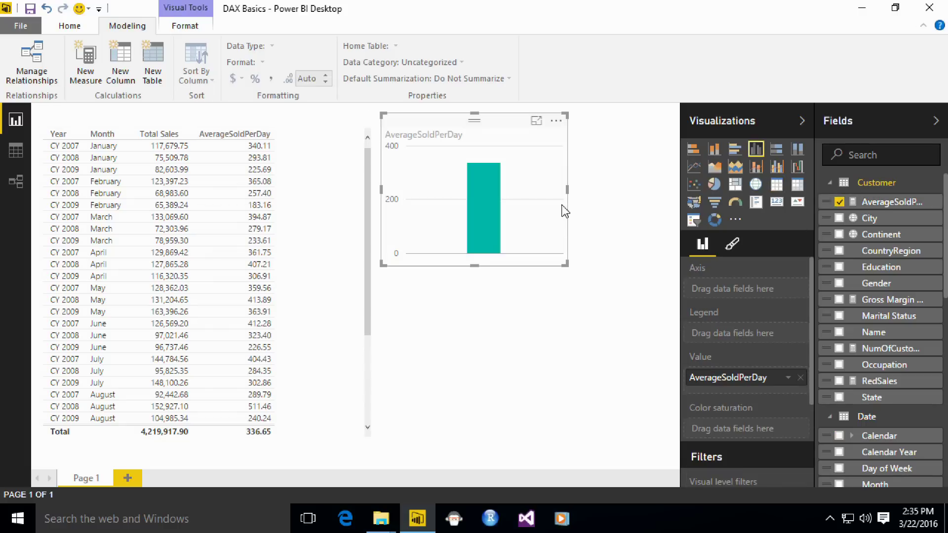
key("Delete")
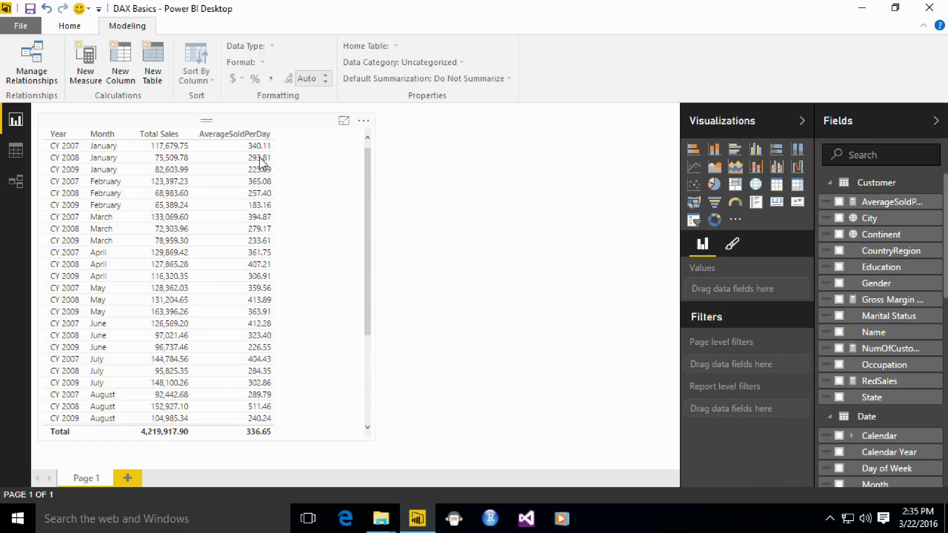
Step: Replace the AverageSoldPerDay formula with an empty AVERAGEX( ) call, with the closing parenthesis on its own line
left_click(909, 203)
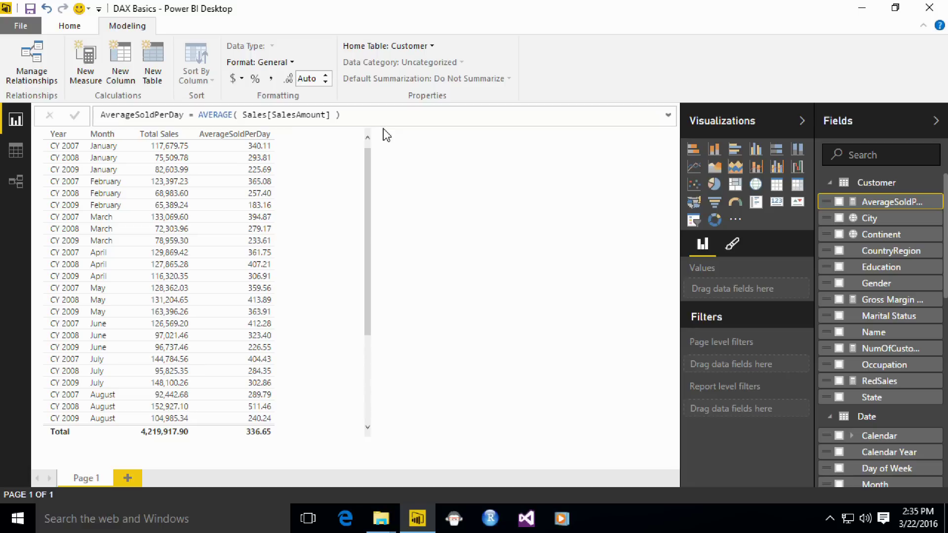
left_click(243, 114)
key("shift+End")
key("BackSpace")
key("BackSpace")
key("BackSpace")
key("BackSpace")
key("Down")
key("Down")
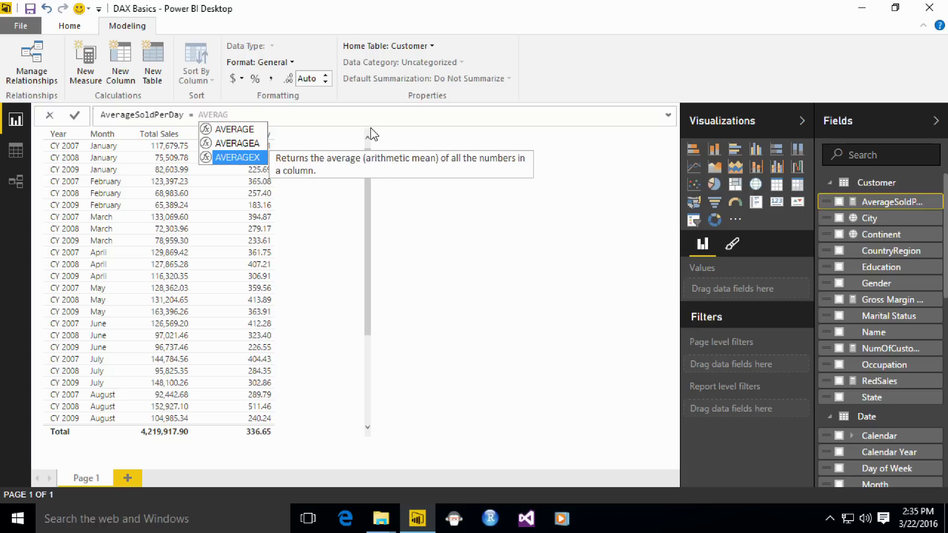
key("Tab")
key("shift+Return")
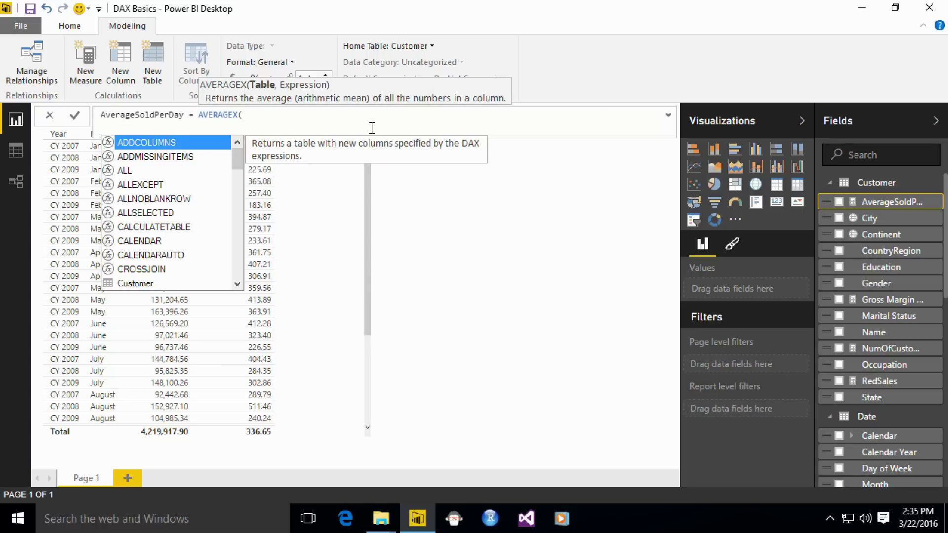
type(")")
key("Return")
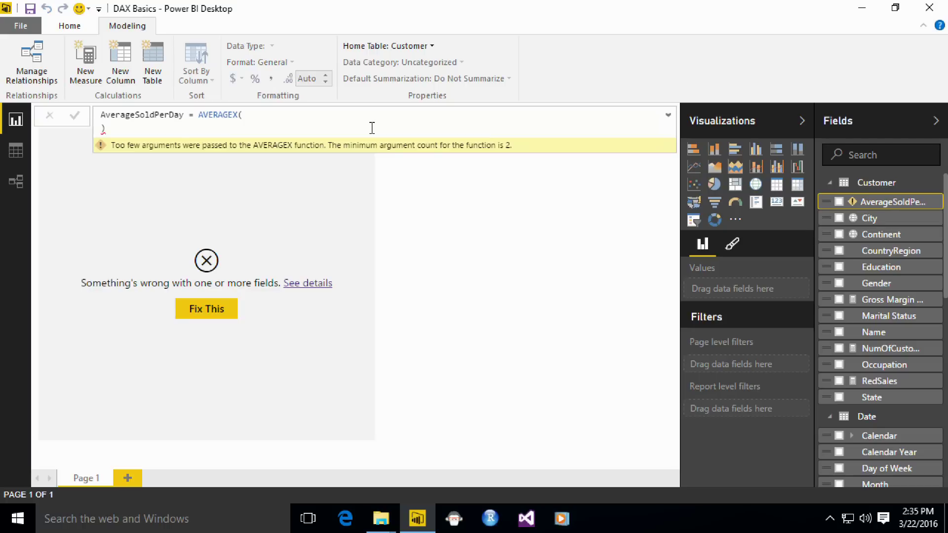
Step: Insert blank lines inside the AVERAGEX call and enter 'Date' as its table argument
left_click(324, 115)
key("shift+Return")
key("shift+Return")
key("shift+Return")
key("Up")
key("Up")
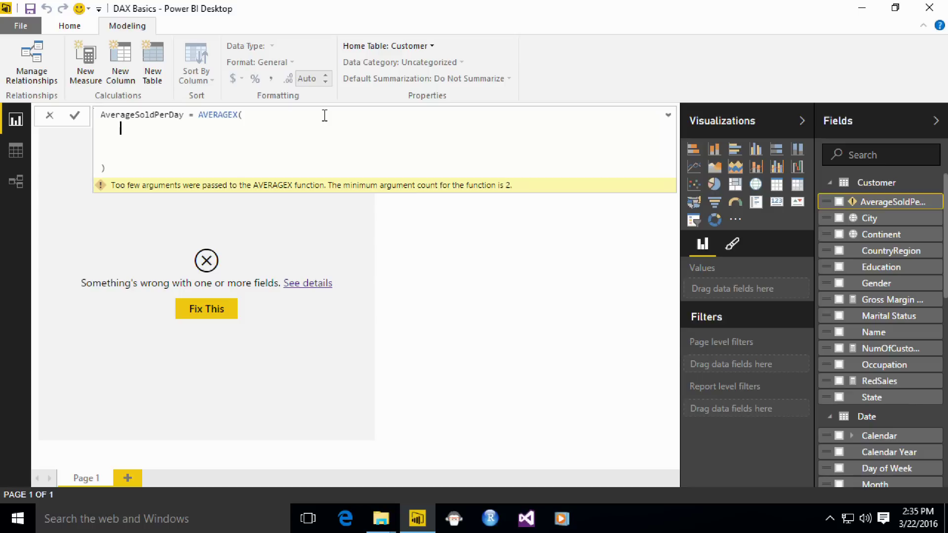
type("'Date',")
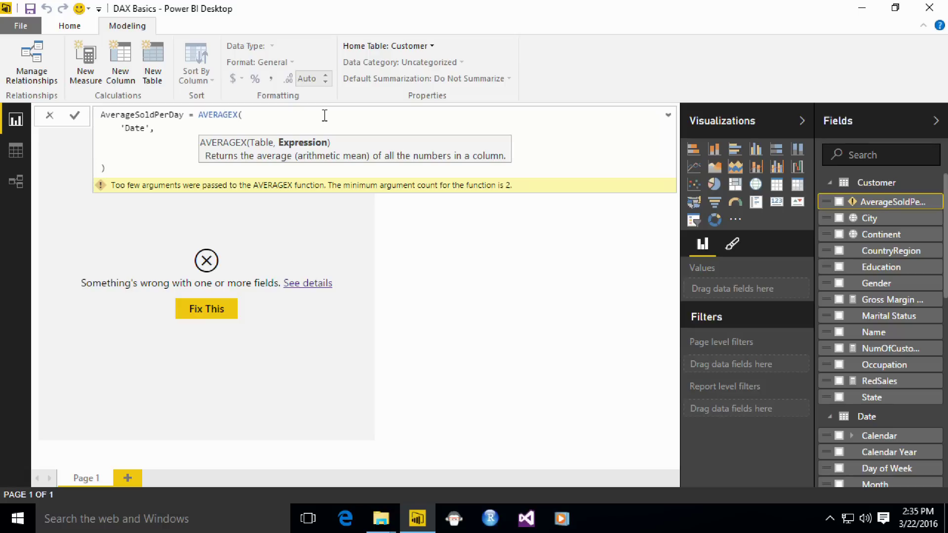
Step: Begin the AVERAGEX expression argument on a new line as a SUMX over the Sales table
key("shift+Return")
type("SUM")
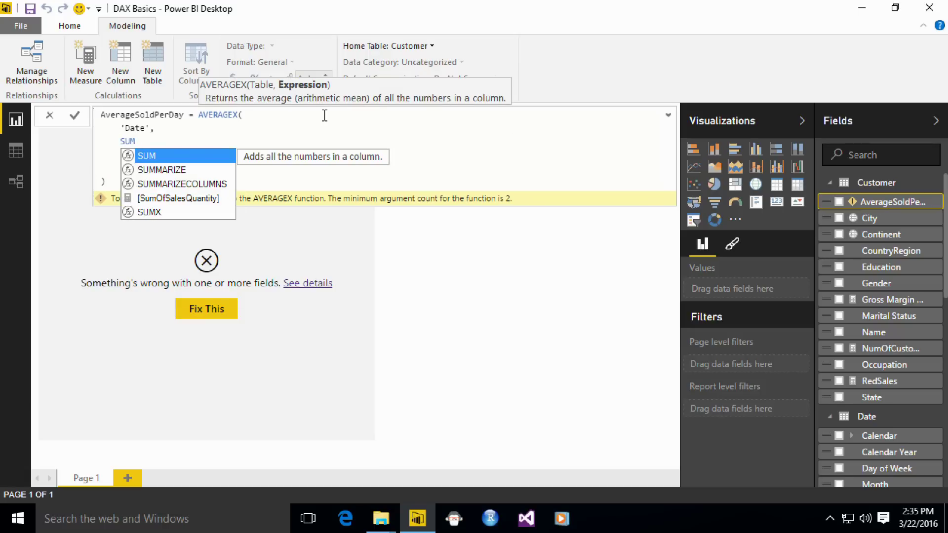
key("Escape")
type("X")
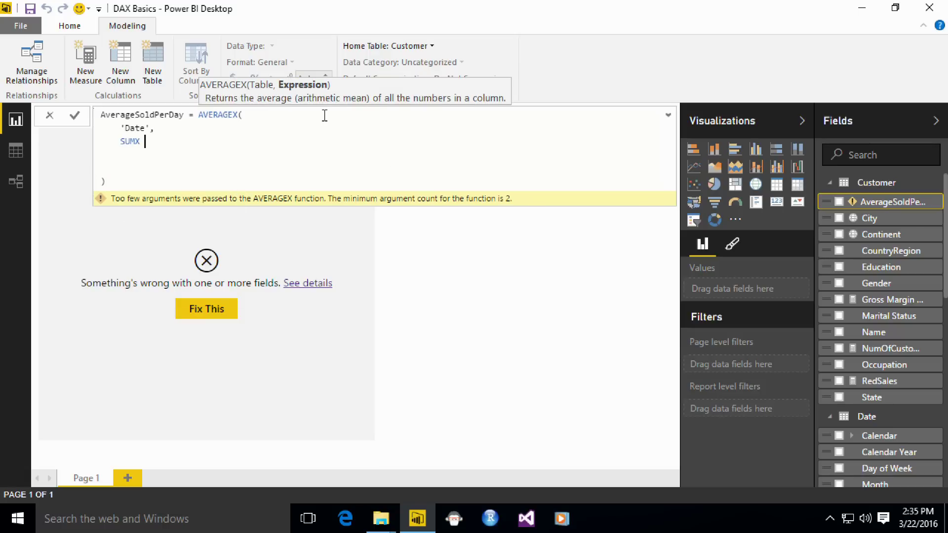
type(" ( Sal")
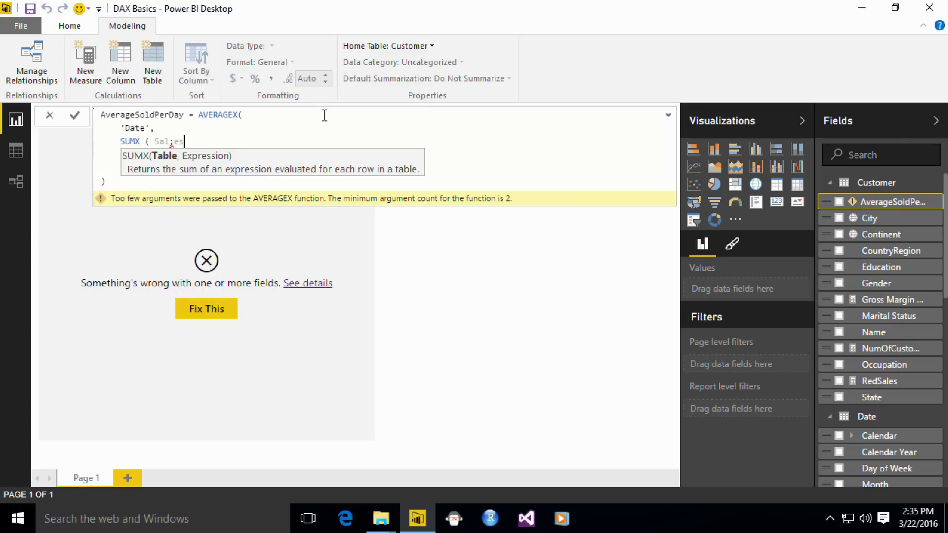
type("es, ")
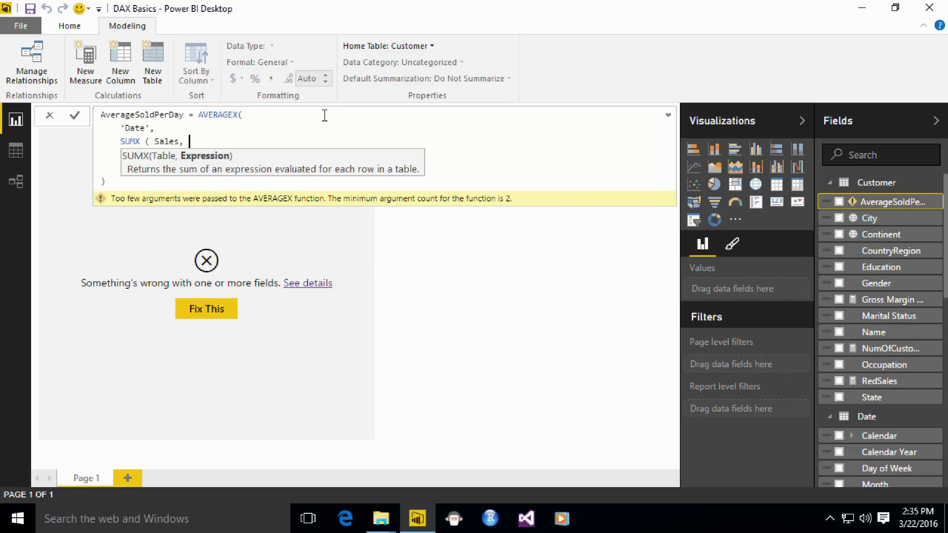
Step: Complete the SUMX with the expression Sales[Quantity] * Sales[Net Price] and close its parenthesis
type("Sale")
key("Down")
key("Down")
key("Down")
key("Down")
key("Down")
key("Down")
key("Down")
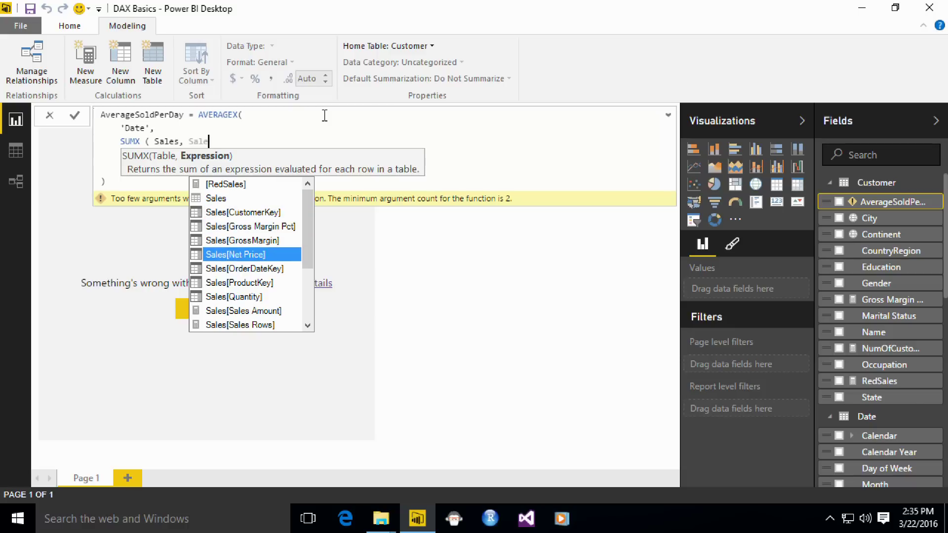
key("Tab")
type("* ")
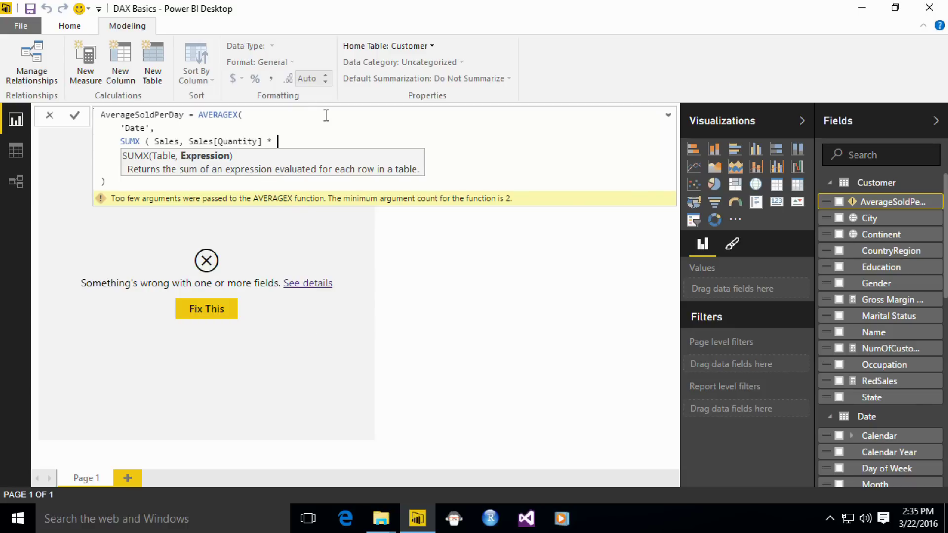
type("Sales[N")
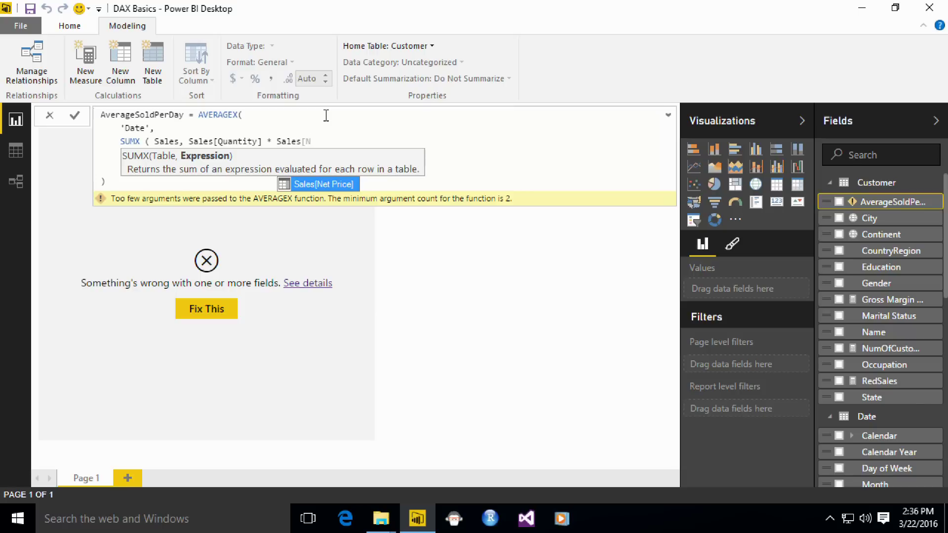
key("Tab")
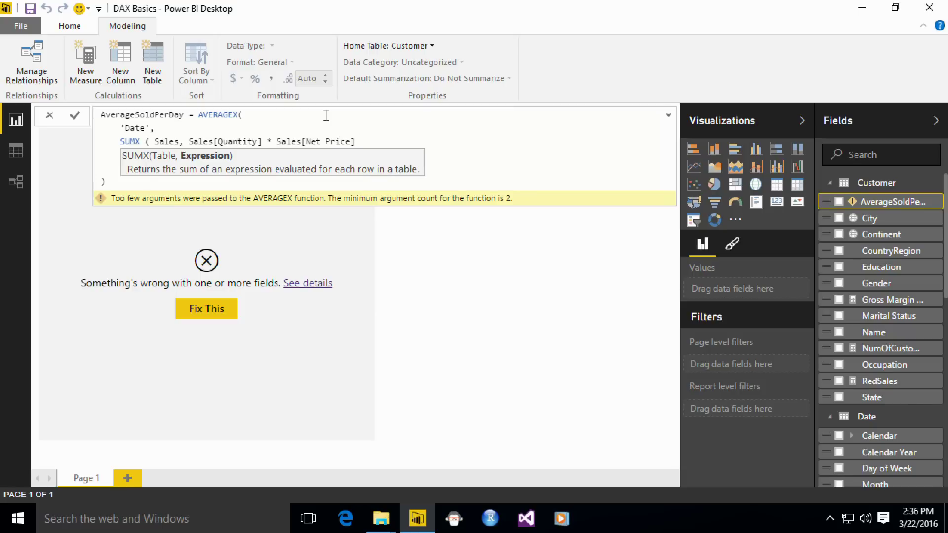
type(")")
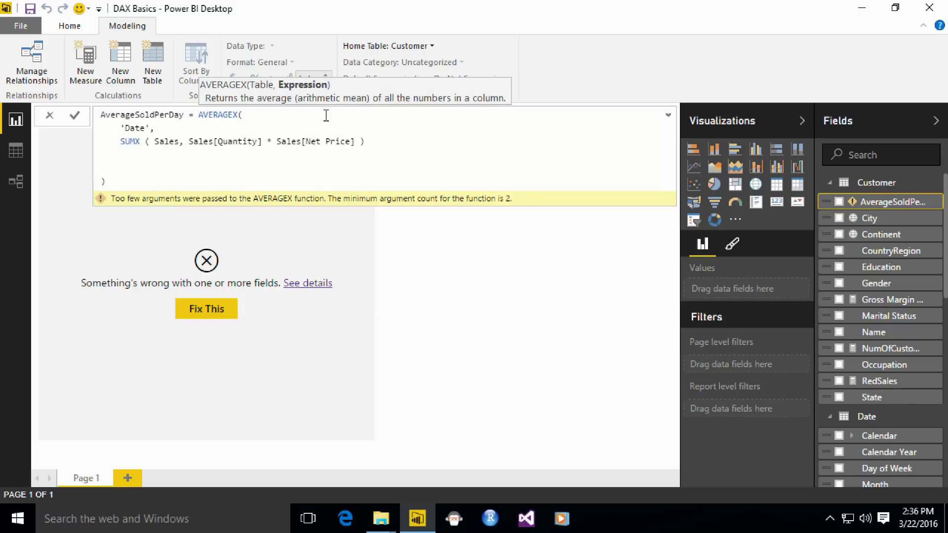
Step: Remove the two empty lines before the closing parenthesis of the AVERAGEX formula
key("Down")
key("BackSpace")
key("BackSpace")
left_click(326, 115)
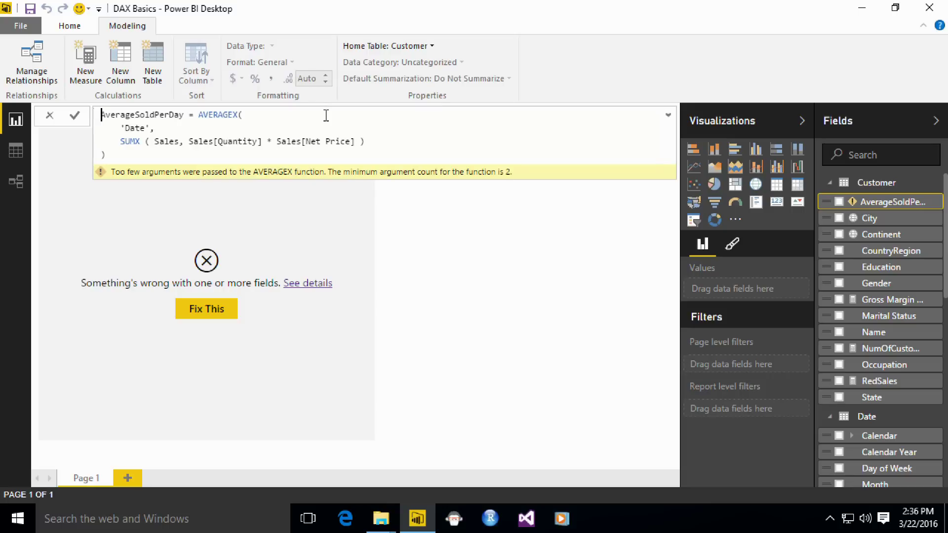
Step: Commit the AVERAGEX formula of AverageSoldPerDay and select the Year and Month table visual
key("Down")
key("Left")
key("Left")
key("Left")
key("Left")
key("Left")
key("Left")
key("Down")
key("Home")
key("shift+End")
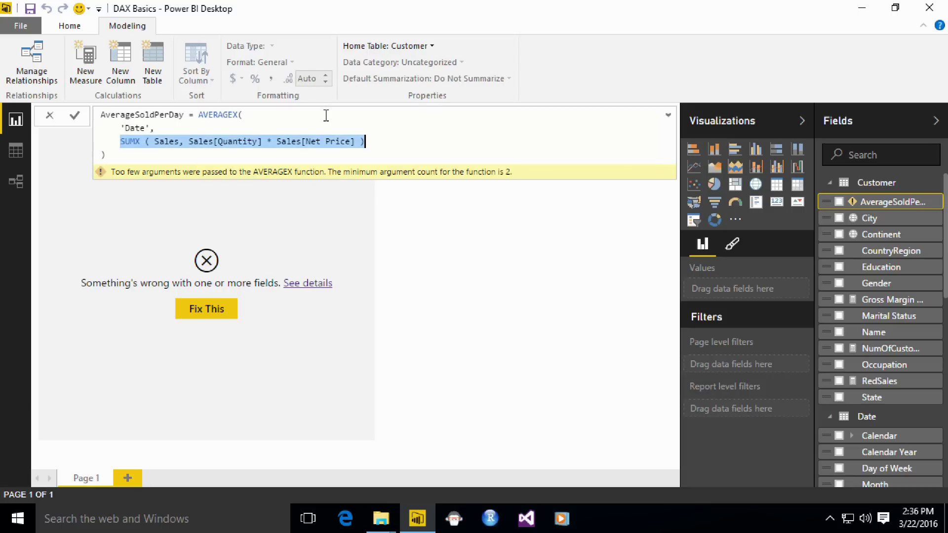
key("Down")
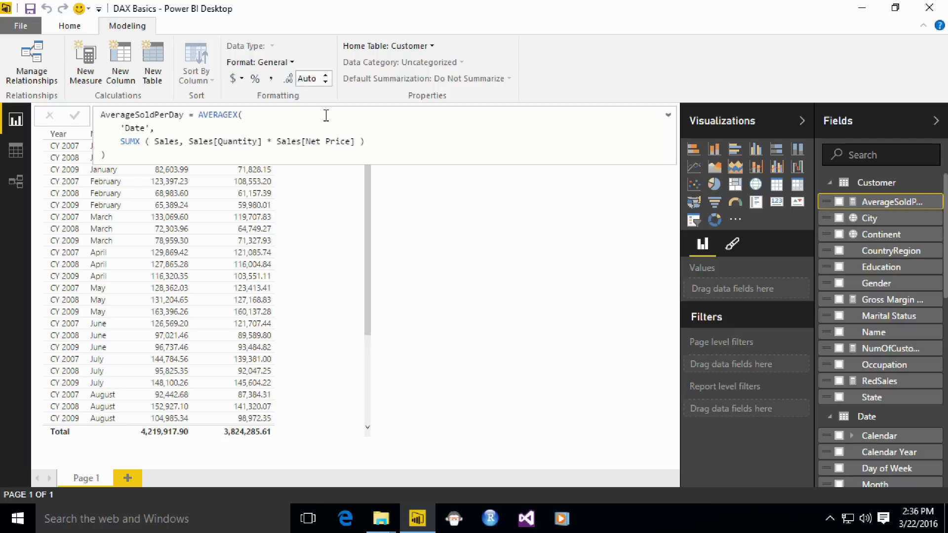
left_click(414, 239)
left_click(262, 220)
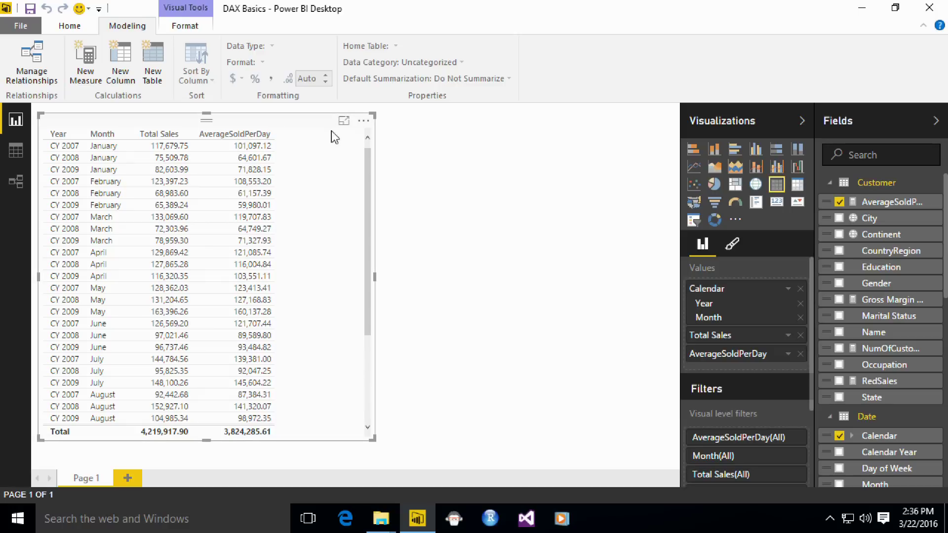
Step: Wrap the SUMX expression in the AverageSoldPerDay measure with CALCULATE( ) and commit the formula
left_click(889, 202)
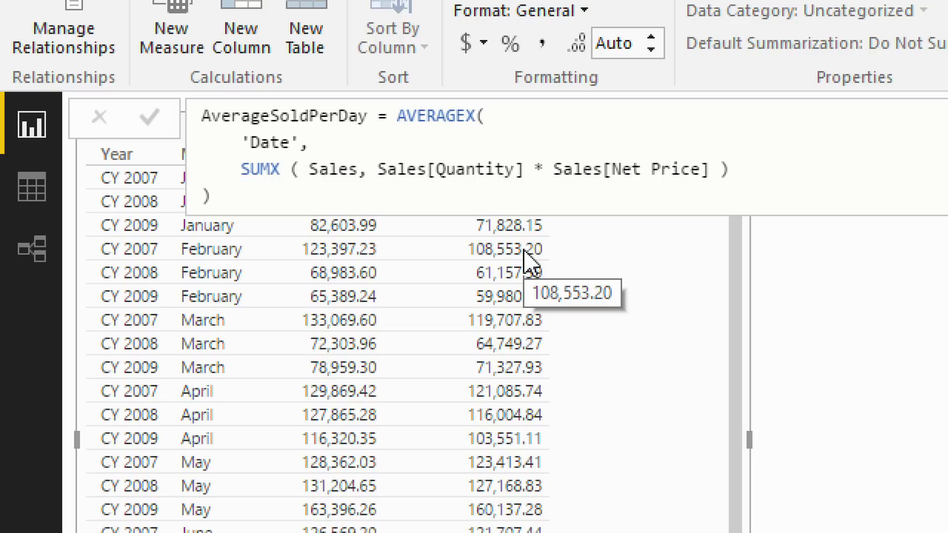
left_click(240, 169)
type("CLACULATE (")
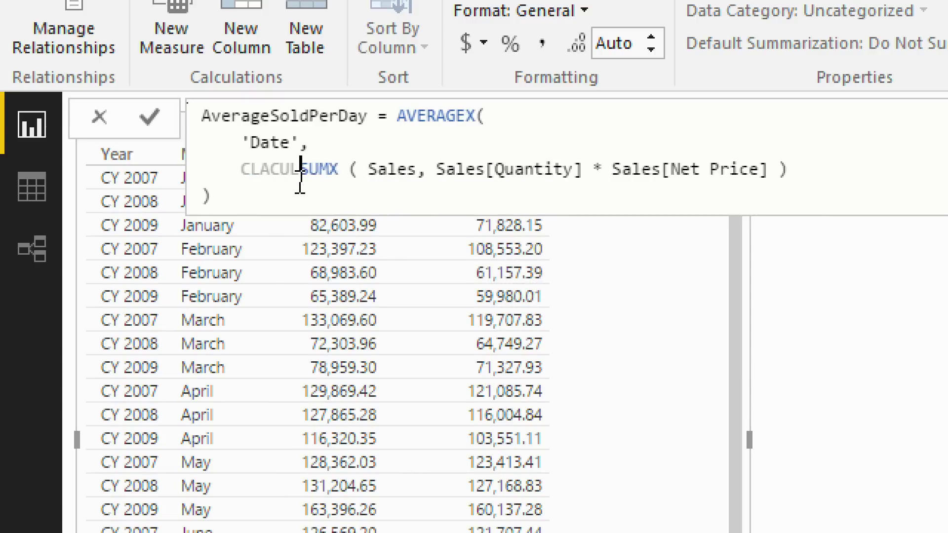
key("shift+Home")
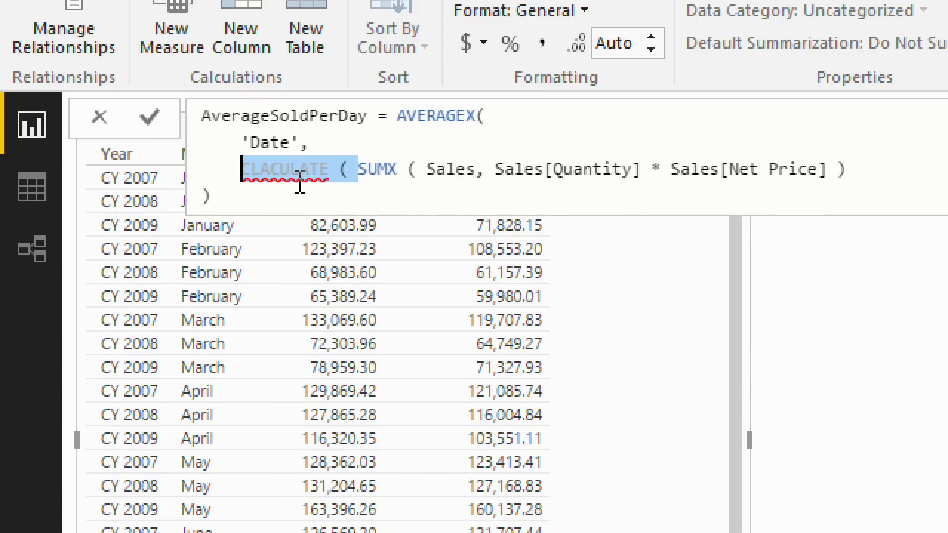
type("CALC")
key("Tab")
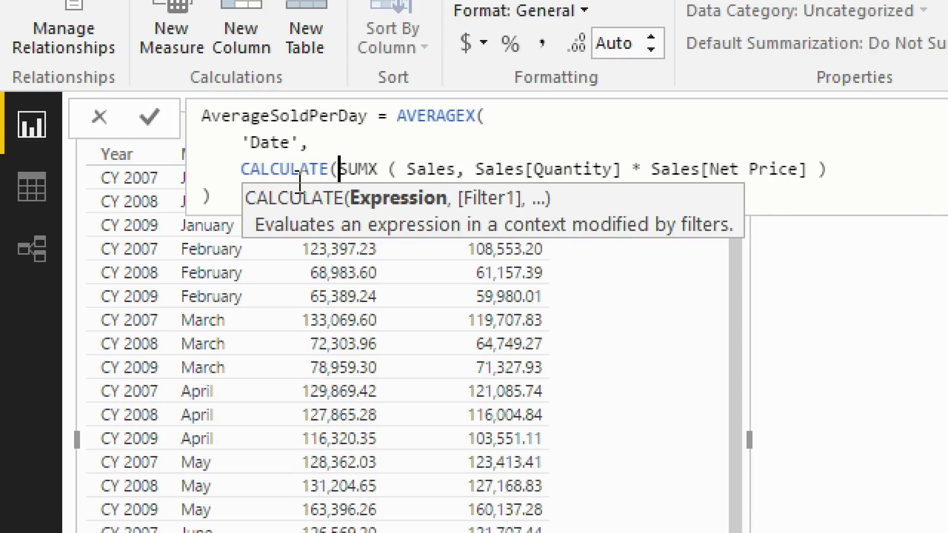
key("End")
type(")")
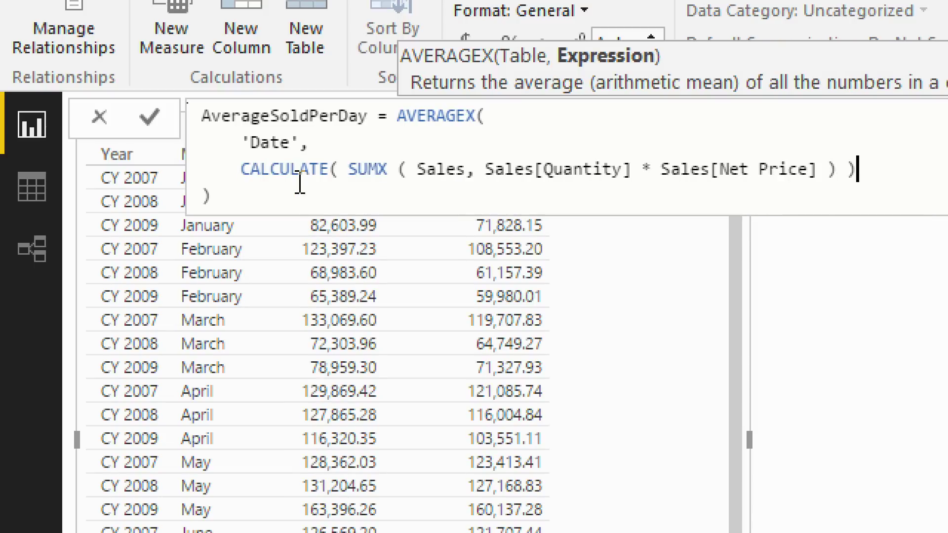
key("Return")
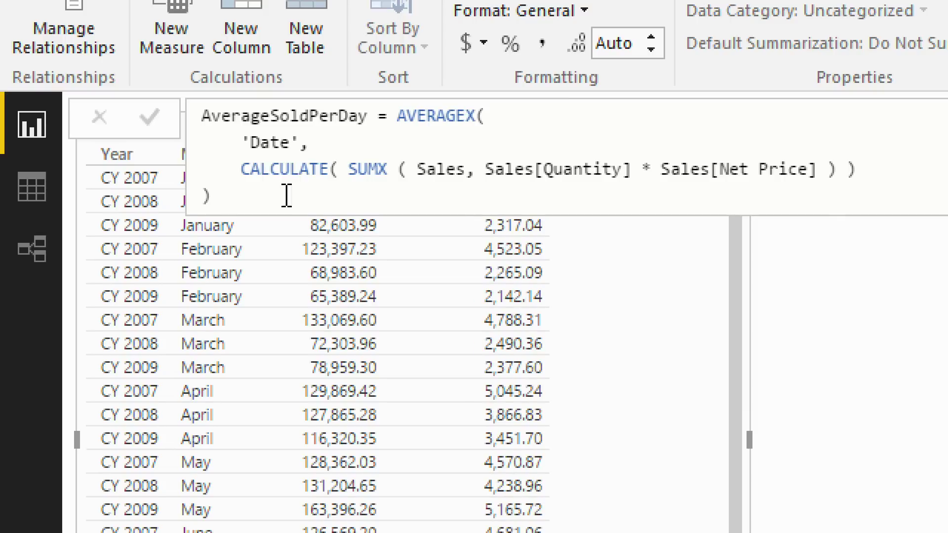
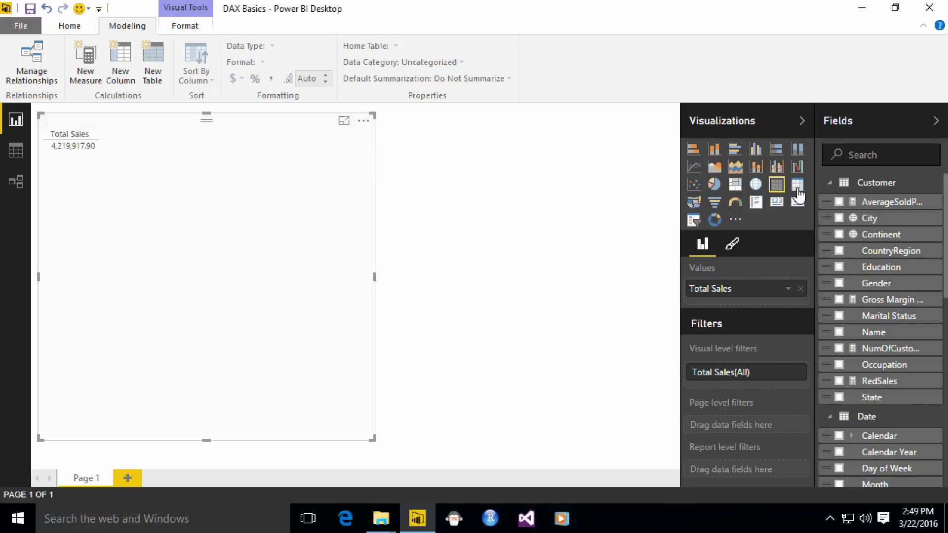
Step: Convert the Total Sales table to a matrix with the Calendar hierarchy on rows, and widen it
left_click(796, 186)
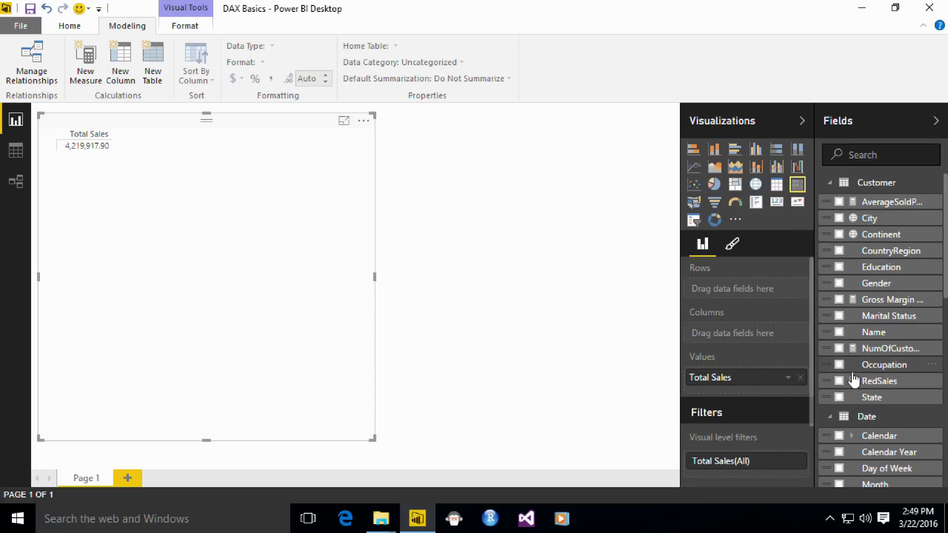
left_click(840, 436)
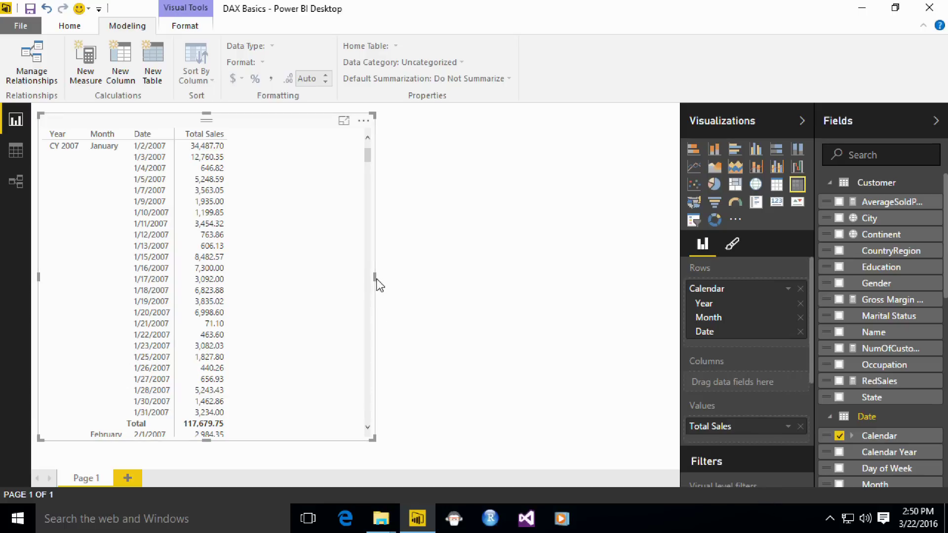
left_click_drag(374, 277, 434, 276)
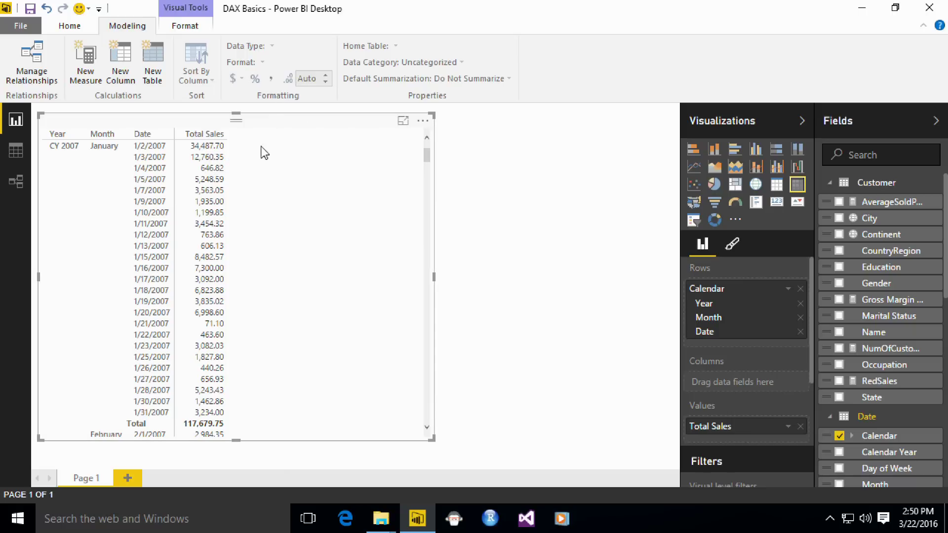
scroll(168, 42, "down", 1)
scroll(129, 64, "up", 1)
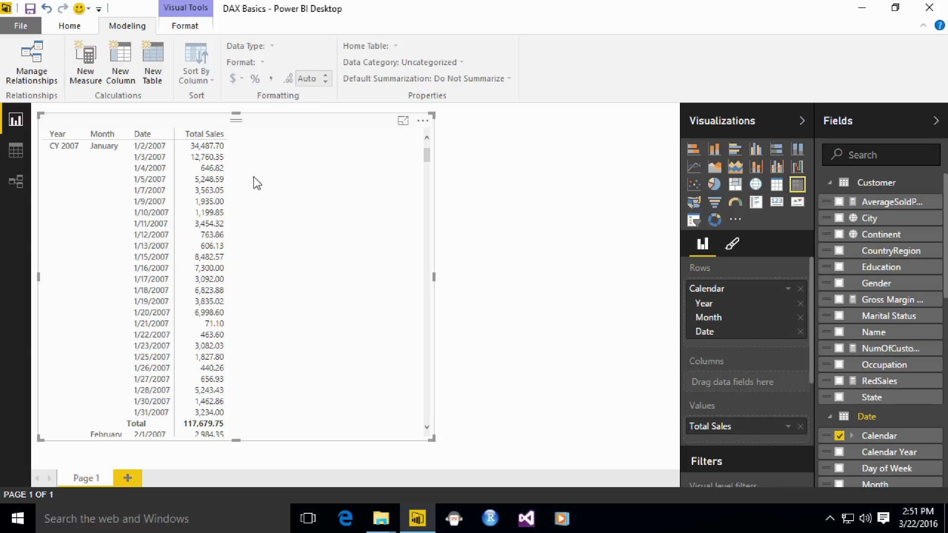
Step: Create a new measure and name it Sales YTD in place of the default name
left_click(261, 154)
key("Home")
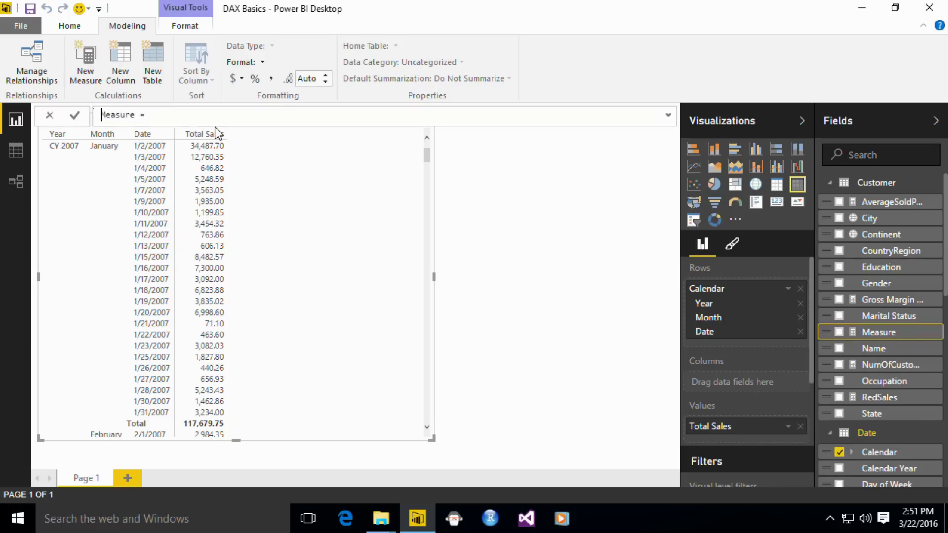
key("ctrl+a")
type("Sales YTD = ")
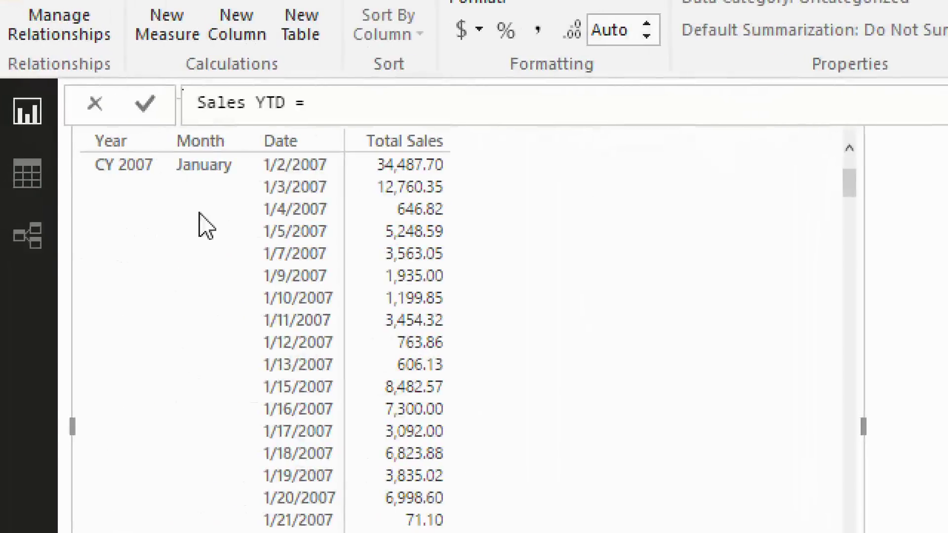
Step: Start the Sales YTD formula with a CALCULATE ( ) call, its closing parenthesis placed several lines below the opening one
type("CALCULA")
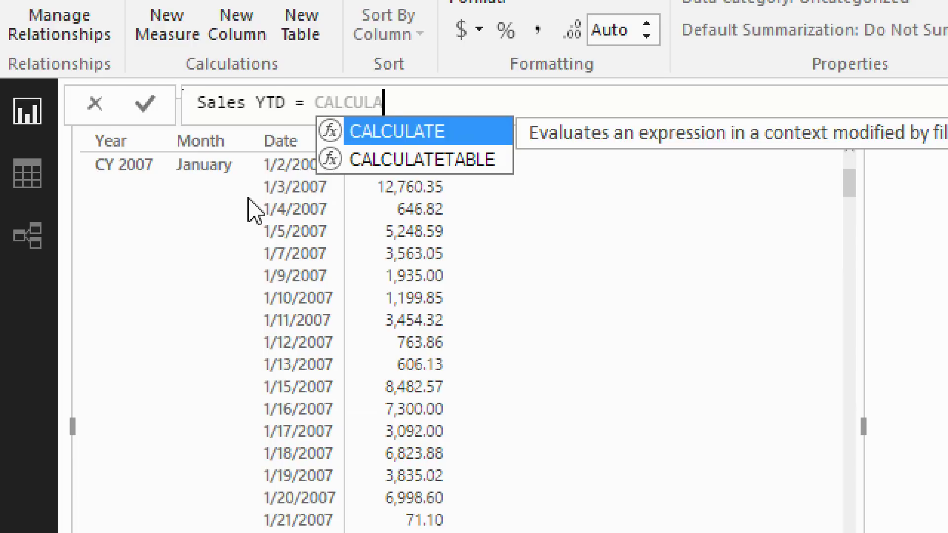
type("TE ( )")
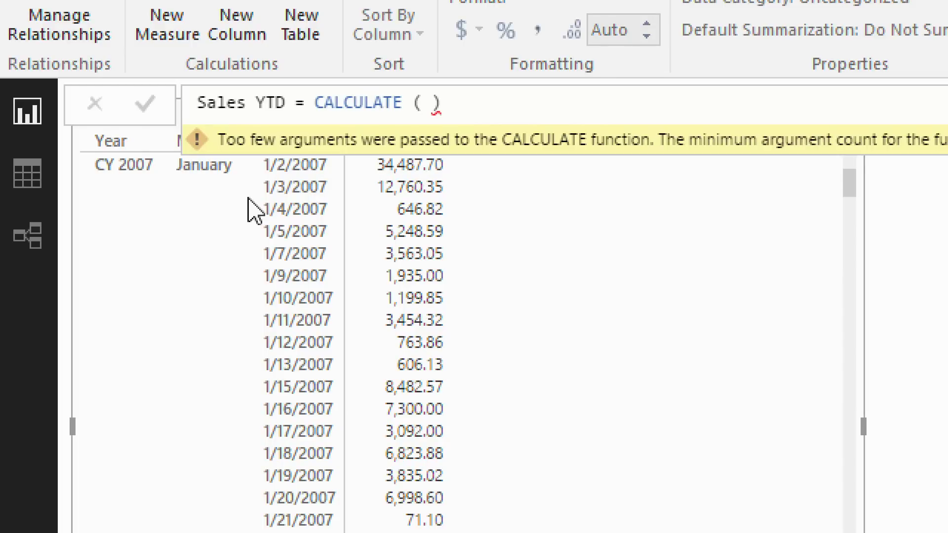
left_click(454, 104)
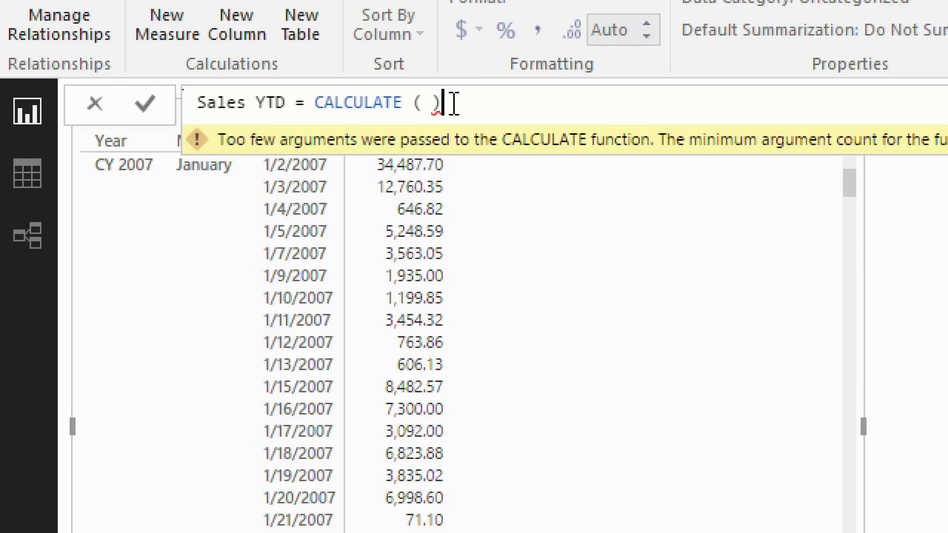
key("BackSpace")
key("shift+Return")
key("shift+Return")
key("shift+Return")
key("shift+Return")
key("shift+Return")
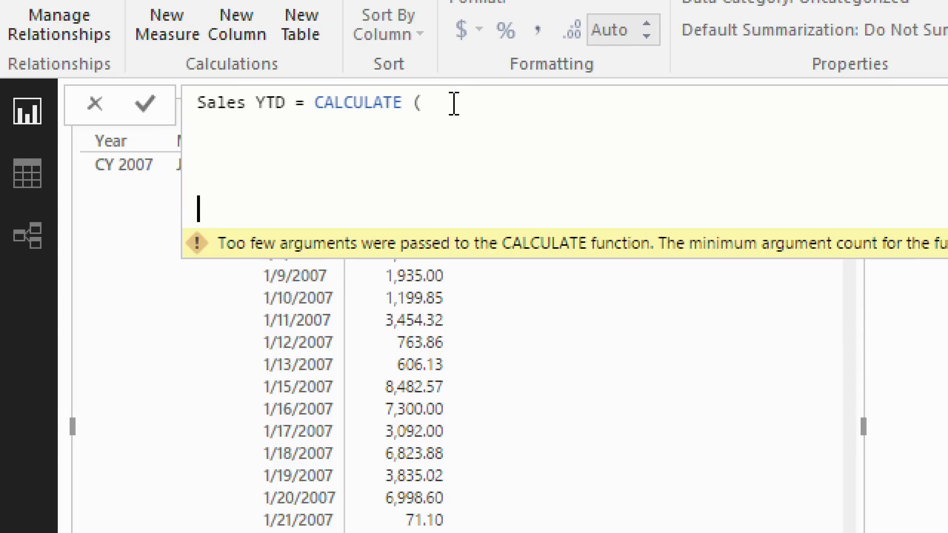
type(")")
Step: Enter [Sales Amount], as the expression argument of CALCULATE on its own line
key("Up")
key("Up")
key("Up")
type("[")
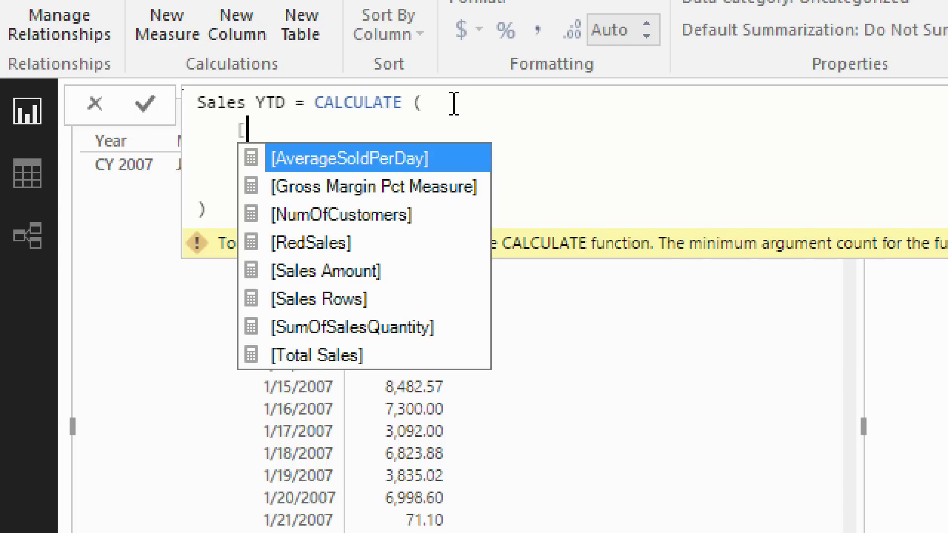
type("Sa")
key("Tab")
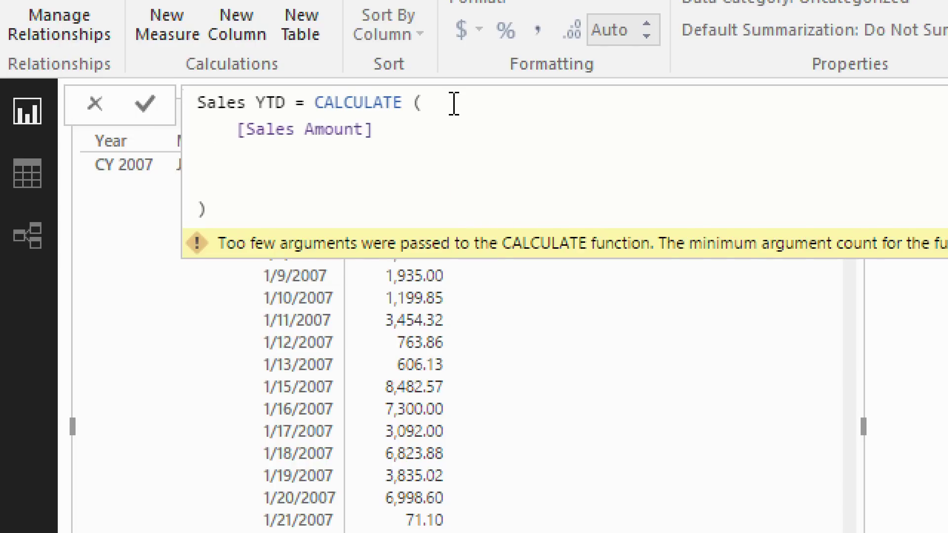
type(",")
key("shift+Return")
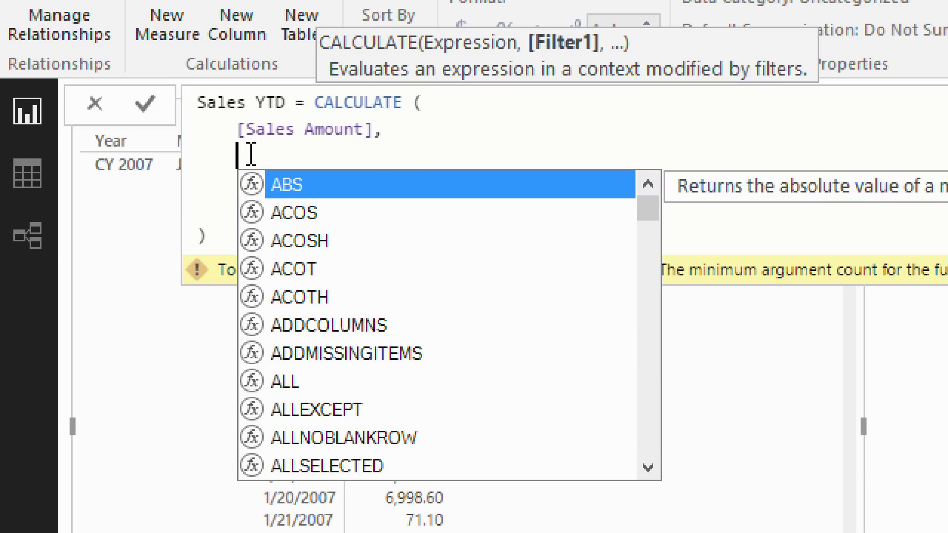
Step: Add a FILTER ( function as the CALCULATE filter, with 'Date', as its table argument on a new line
type("FI")
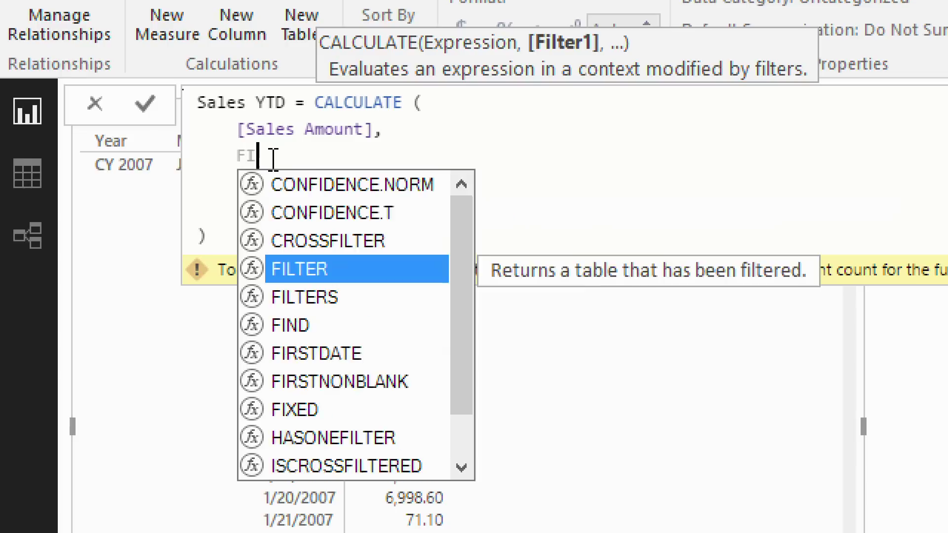
type("LTER ( ")
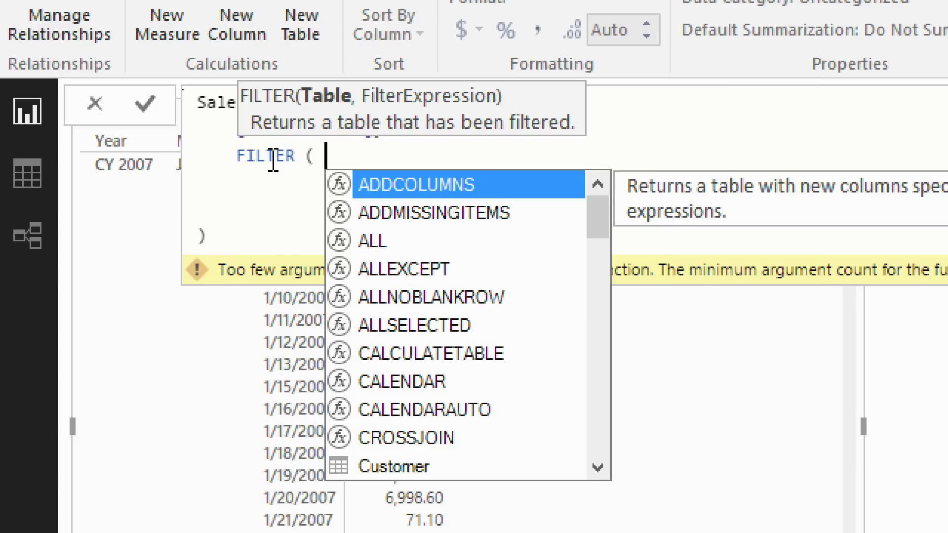
type("0")
key("BackSpace")
type("0")
key("BackSpace")
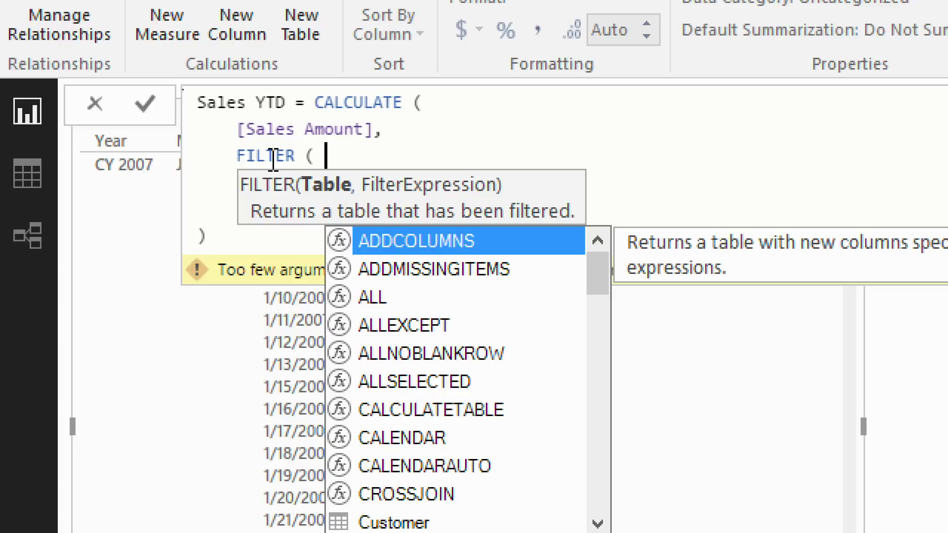
key("shift+Return")
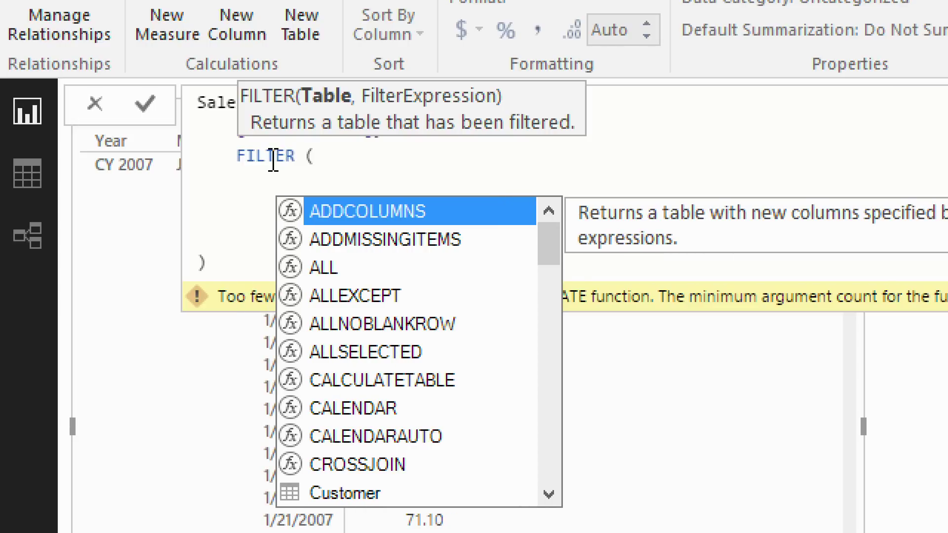
type("'D")
key("Tab")
type(",")
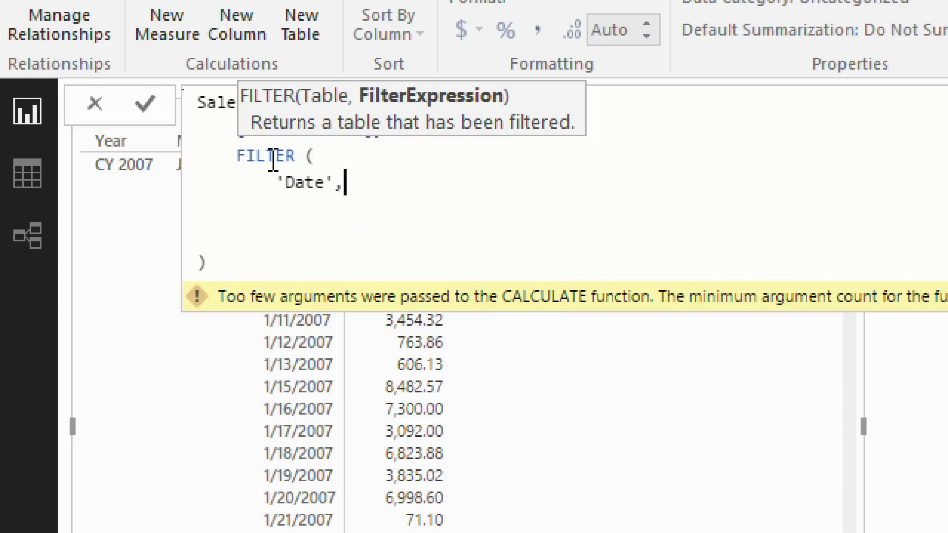
key("shift+Return")
Step: Add an AND ( ) function as the filter expression, with an empty line between its parentheses
type("A")
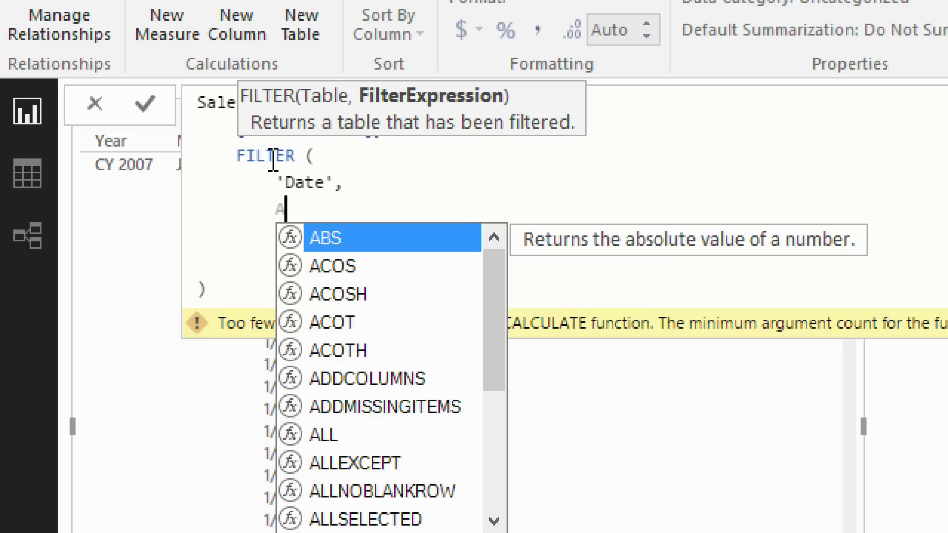
type("ND (")
key("shift+Return")
type(")")
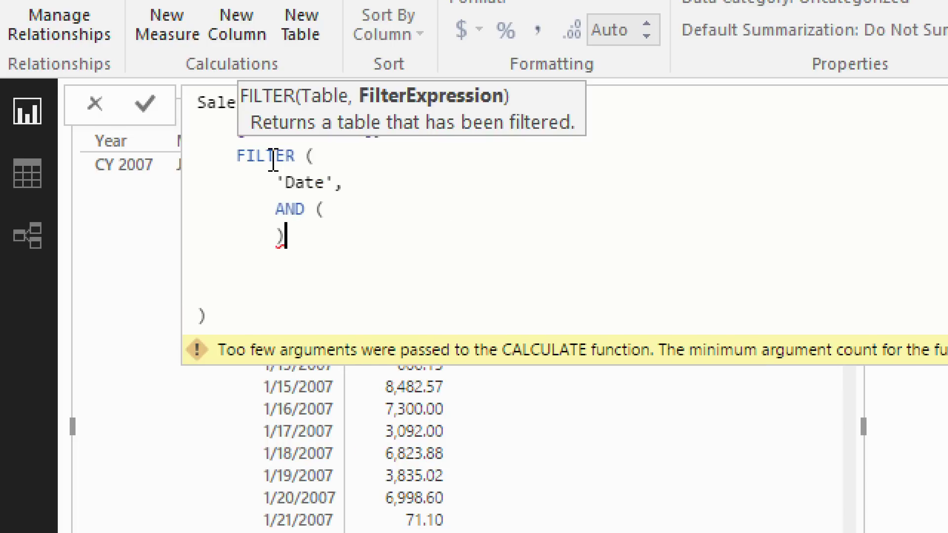
key("Left")
key("shift+Return")
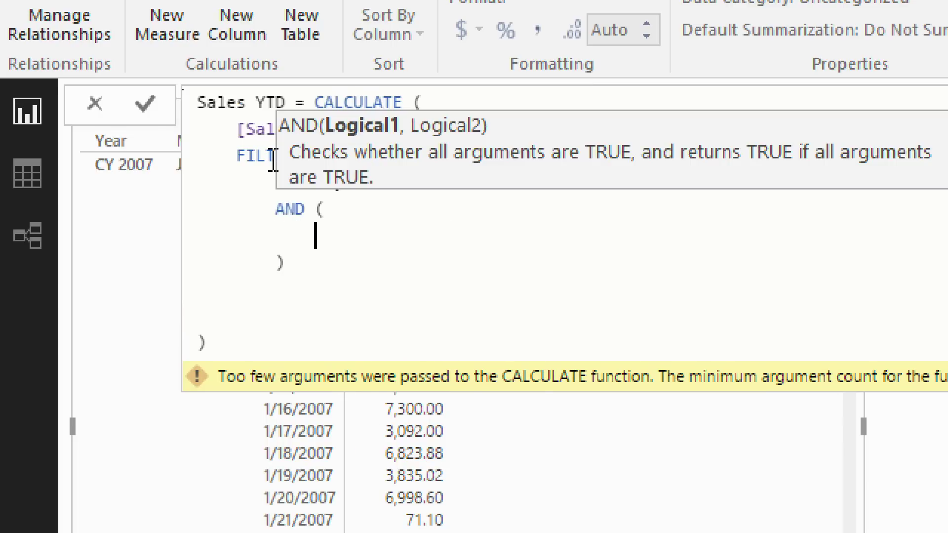
Step: Enter 'Date'[Date] >= DATE ( 2007, 01, 01 ), as the first condition inside AND
type("'Dat")
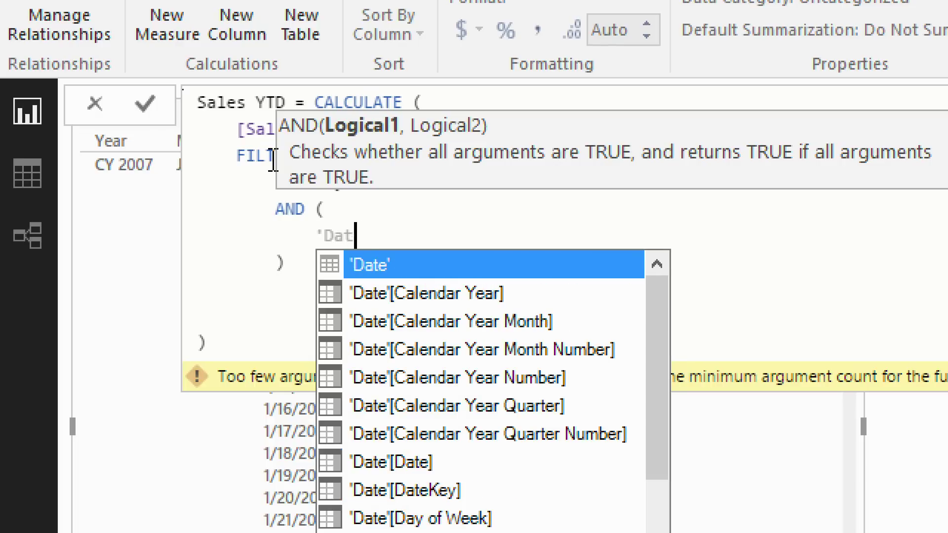
type("e")
key("Down")
key("Down")
key("Down")
key("Down")
key("Down")
key("Down")
key("Down")
key("Tab")
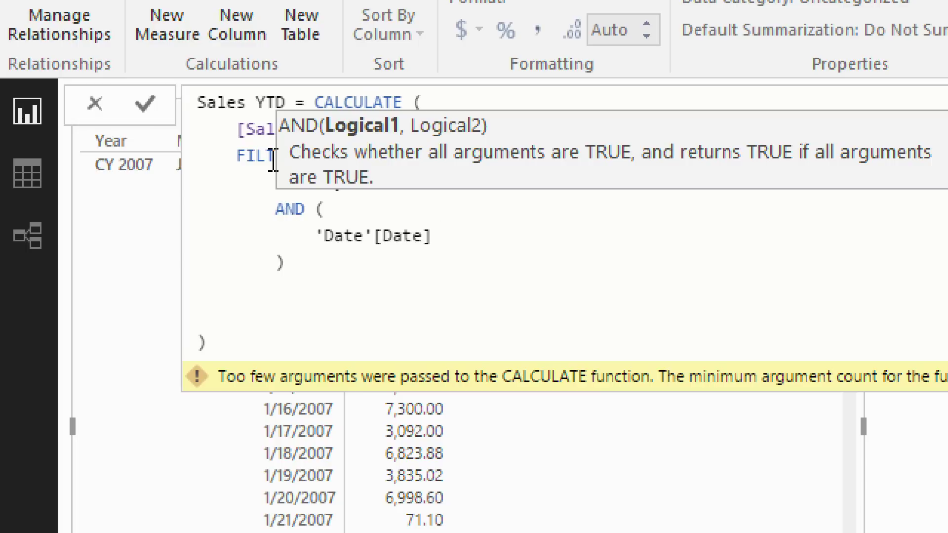
type(">= DATE ")
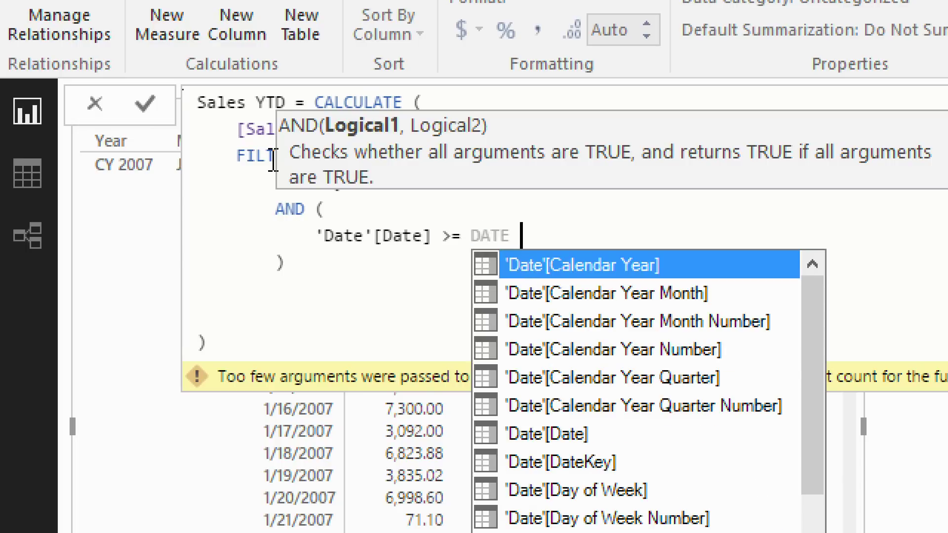
type("( 201")
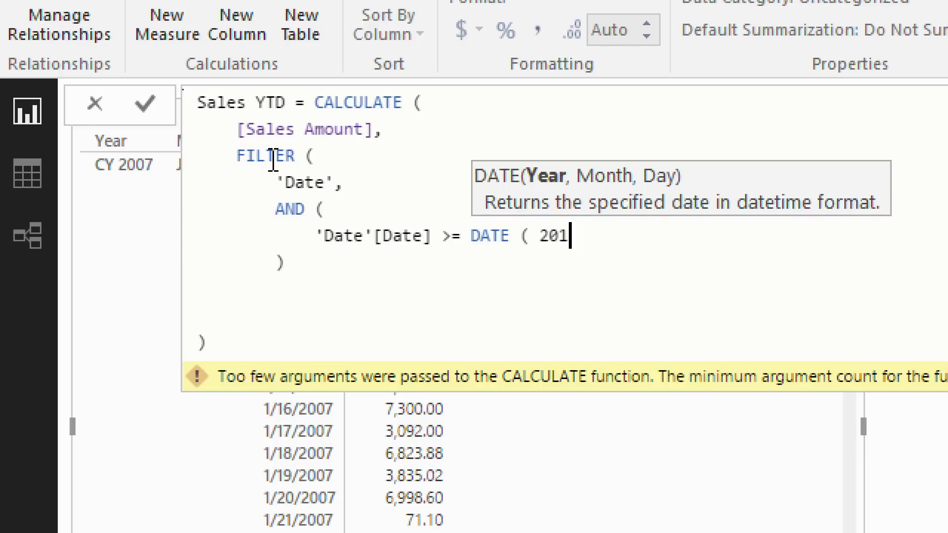
key("BackSpace")
type("07, 0")
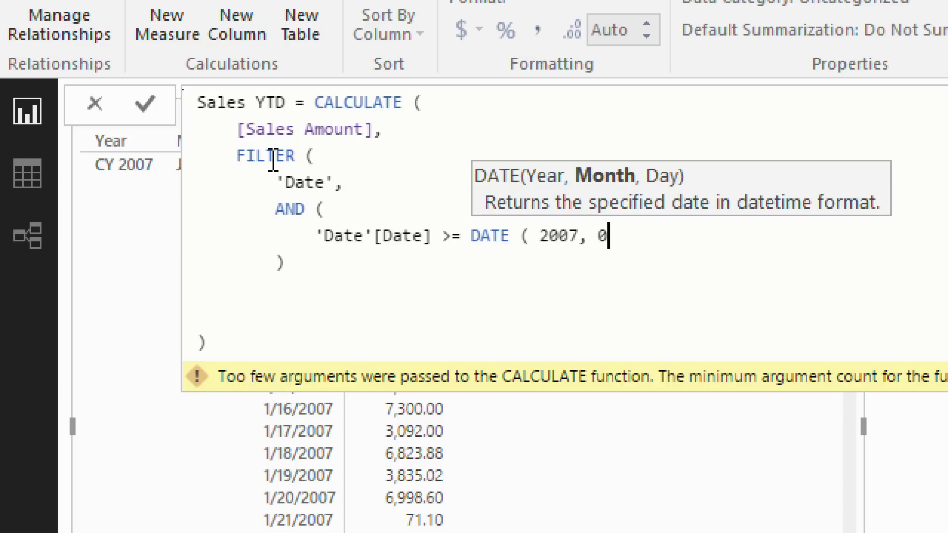
type("1, 01 )")
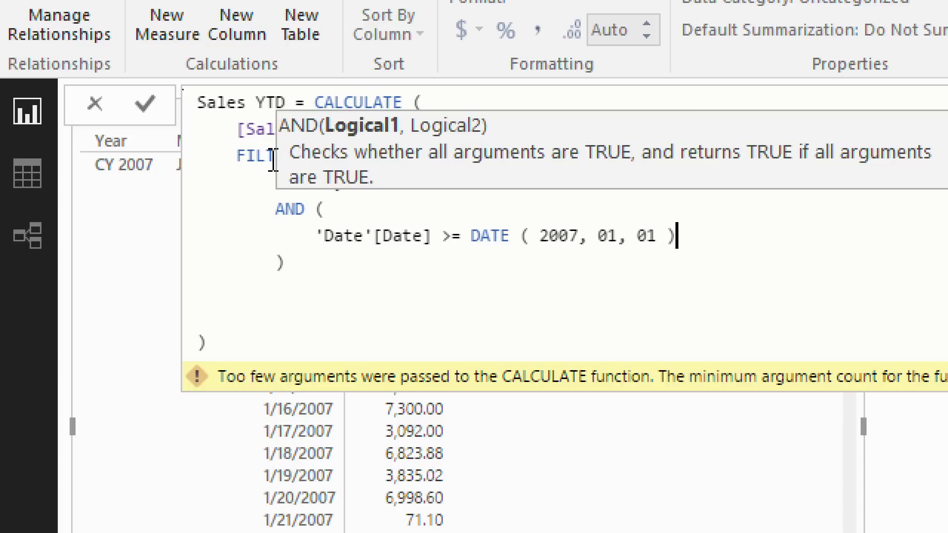
type(",")
Step: Duplicate the start-date condition on the next line inside AND and change the copy's operator to <=
key("shift+Home")
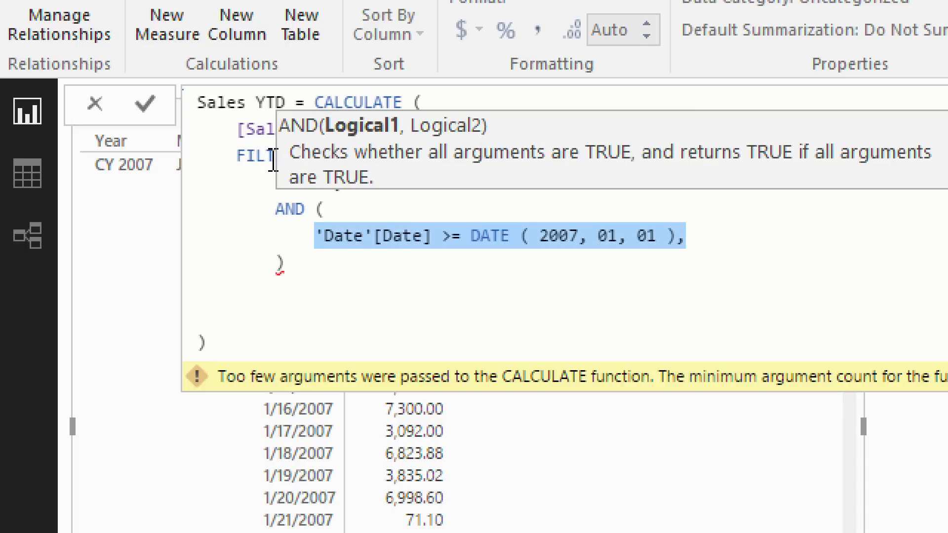
key("ctrl+c")
key("End")
key("Return")
key("ctrl+v")
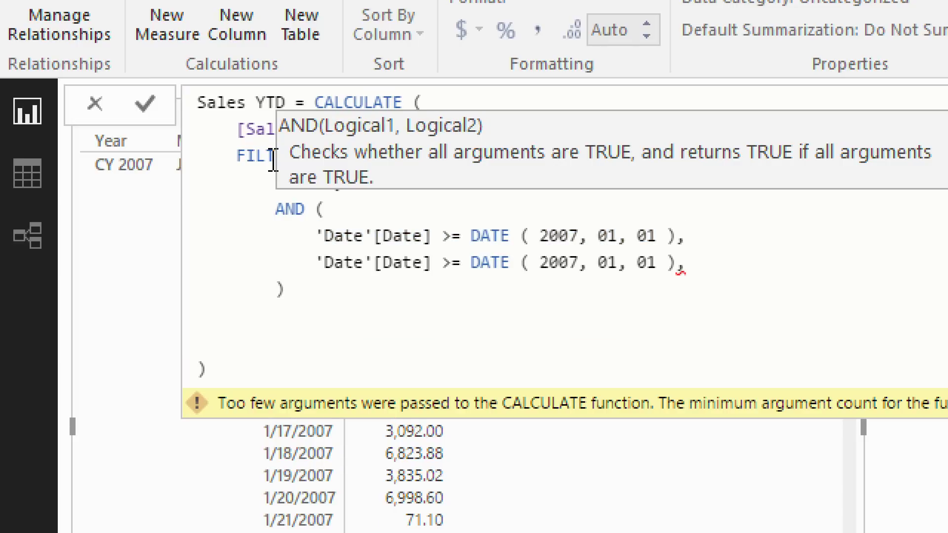
key("ctrl+Right")
key("ctrl+Right")
key("ctrl+Right")
key("ctrl+Right")
key("ctrl+Right")
key("ctrl+Left")
key("Left")
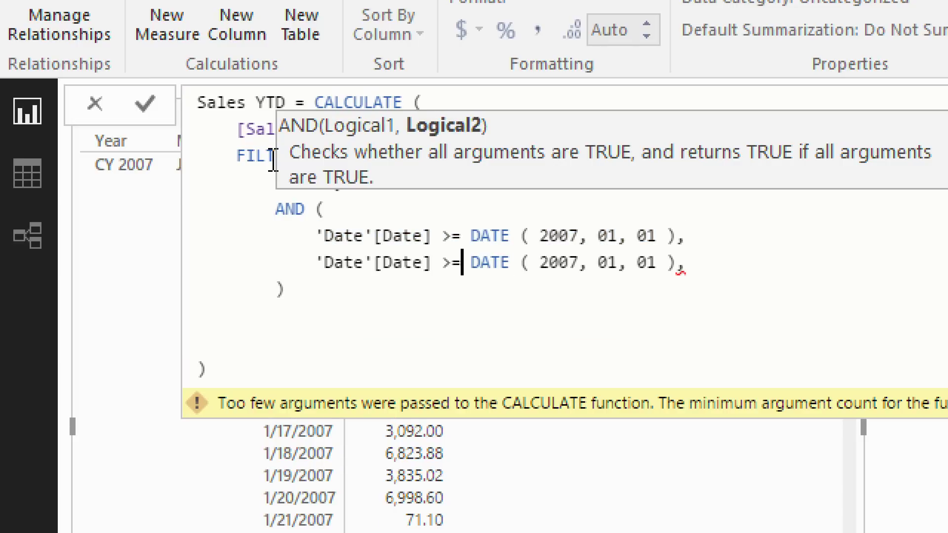
key("Left")
key("BackSpace")
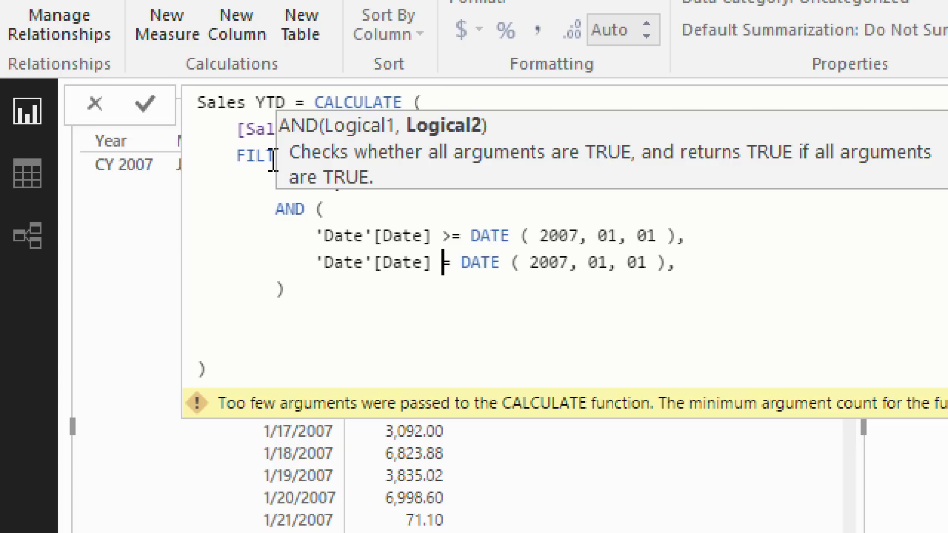
type("<")
Step: Set the day of the second condition's date to 08 and remove the trailing comma from that line
key("ctrl+Right")
key("ctrl+Right")
key("ctrl+Right")
key("ctrl+Right")
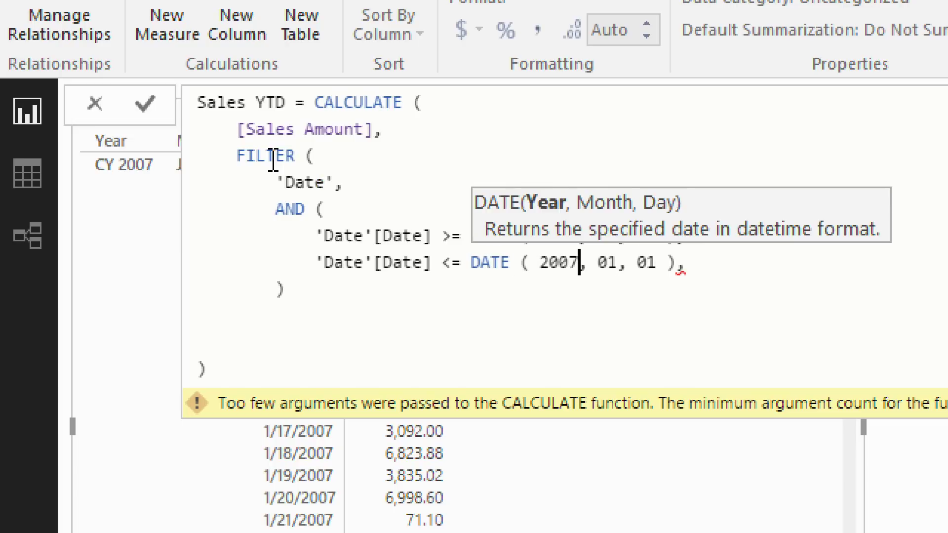
key("ctrl+Right")
key("ctrl+Right")
key("ctrl+Right")
key("Right")
key("Delete")
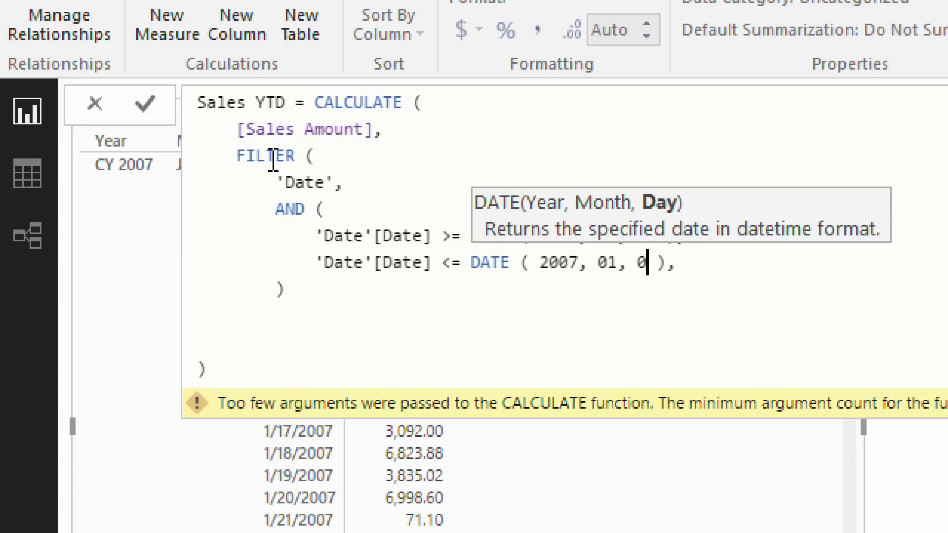
type("8")
key("End")
key("BackSpace")
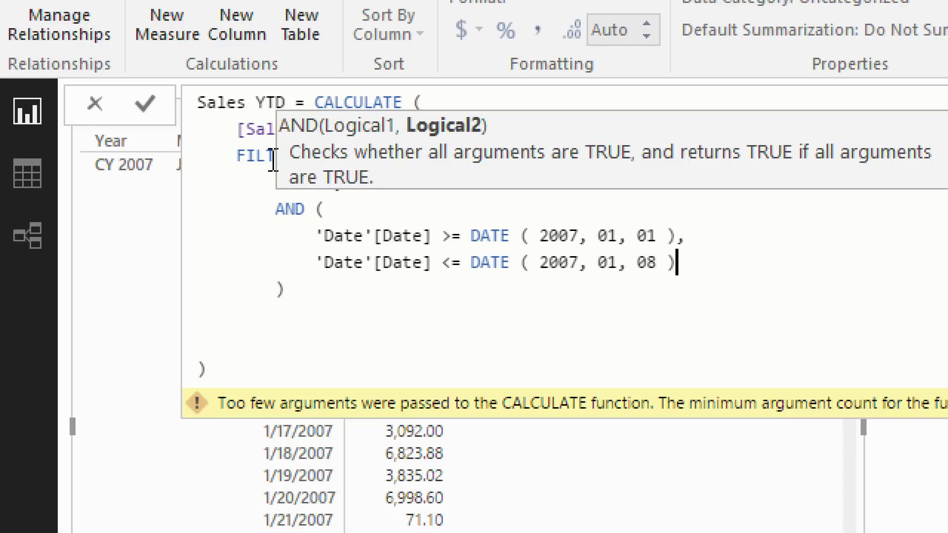
Step: Close the FILTER function with a parenthesis, remove the spare blank line, and commit the Sales YTD formula
key("Down")
key("Down")
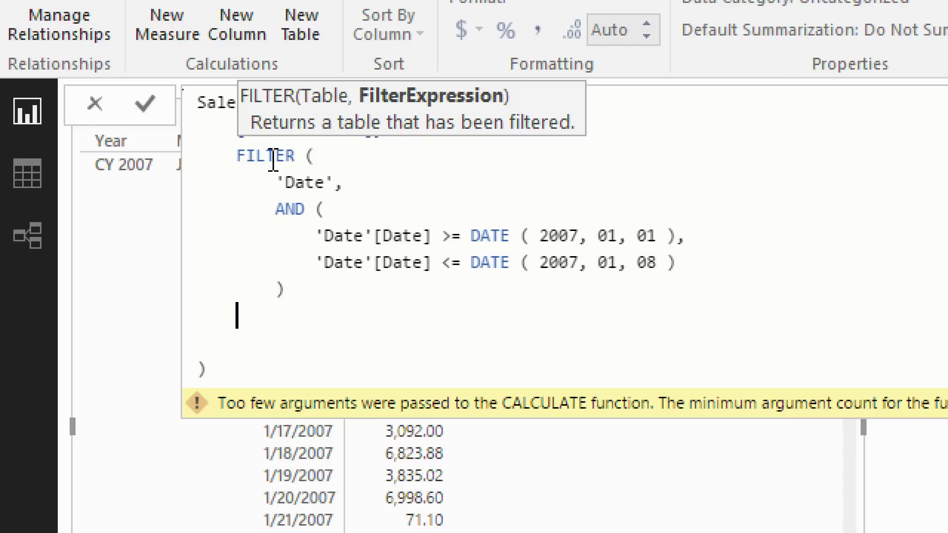
type(")")
key("Down")
key("Delete")
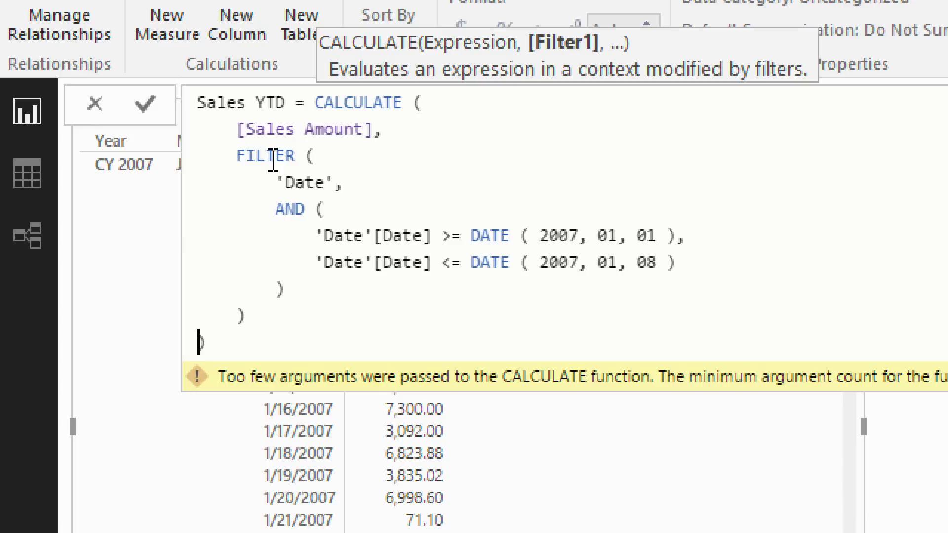
key("ctrl+Home")
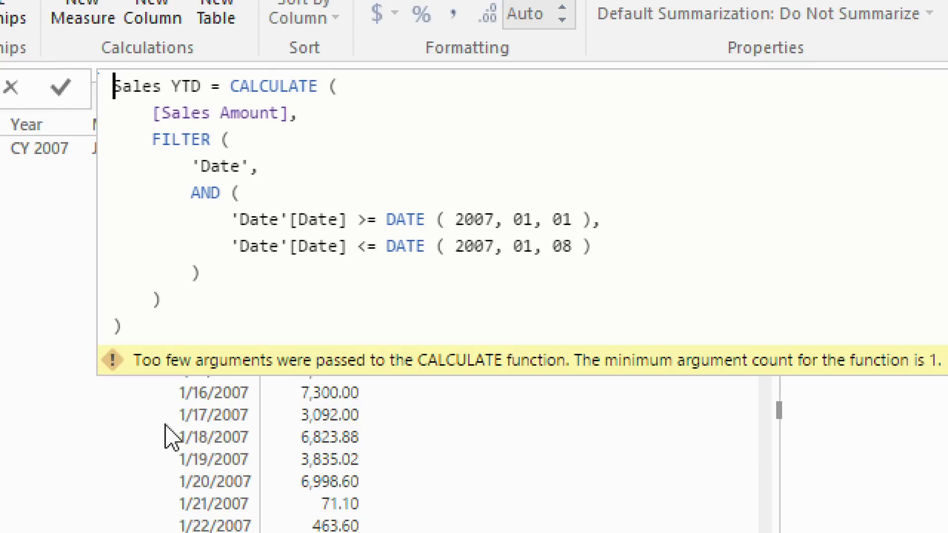
left_click(170, 331)
key("Return")
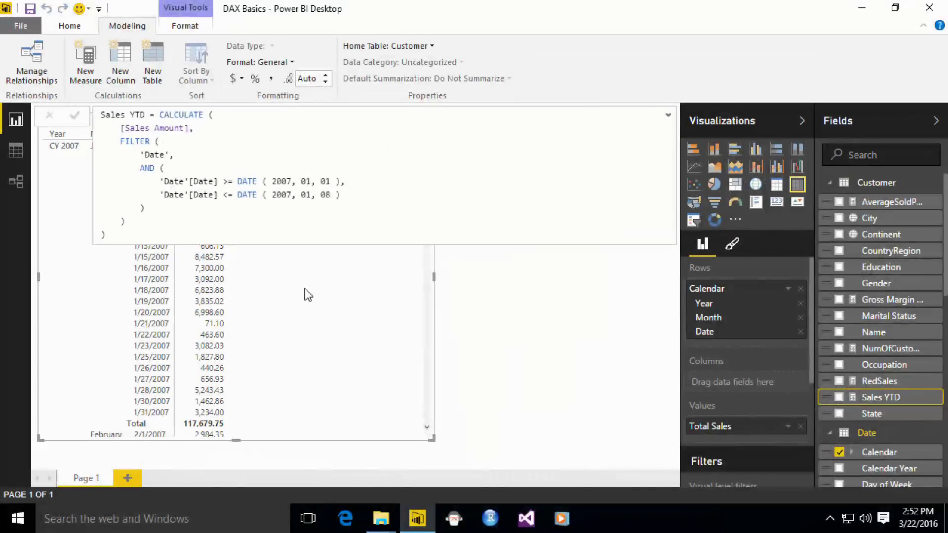
Step: Add the Sales YTD measure to the Calendar matrix values and close the formula editor to view the matrix
left_click(839, 398)
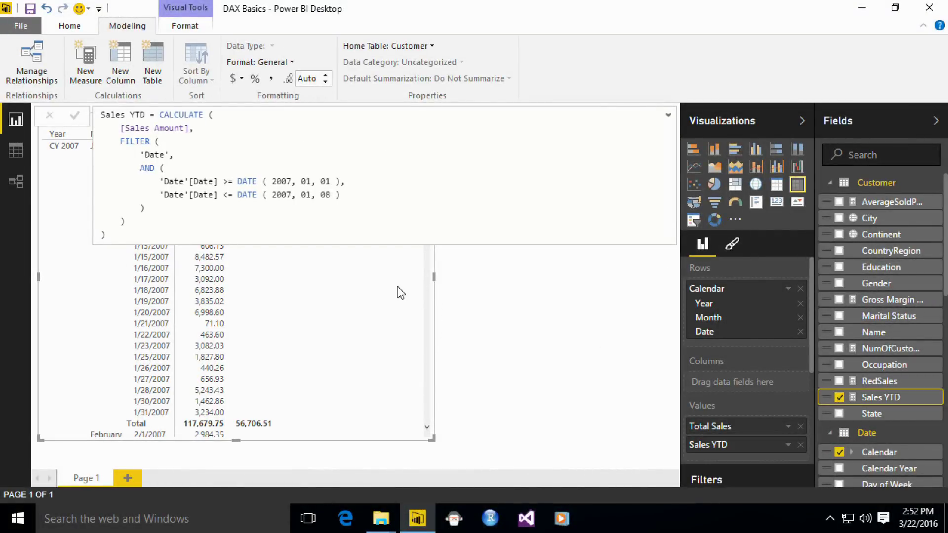
left_click(547, 300)
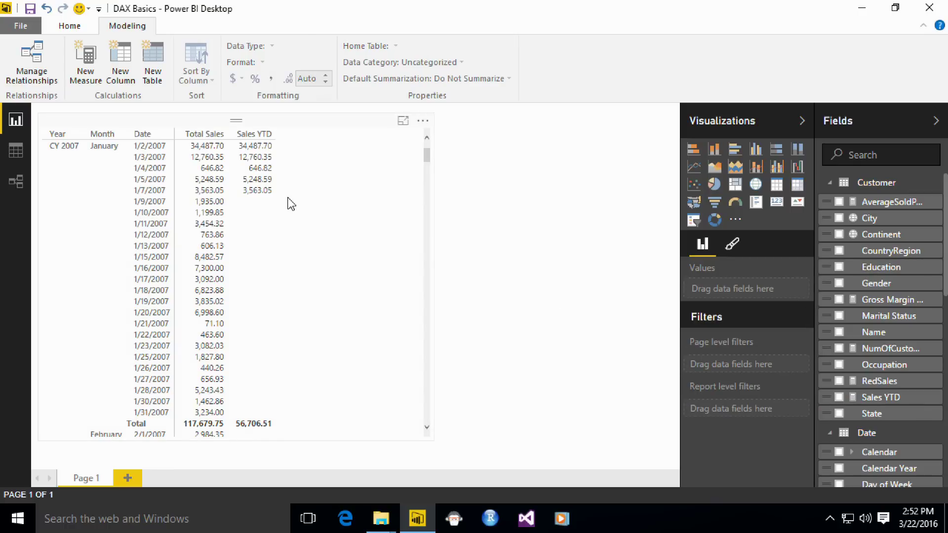
left_click(428, 154)
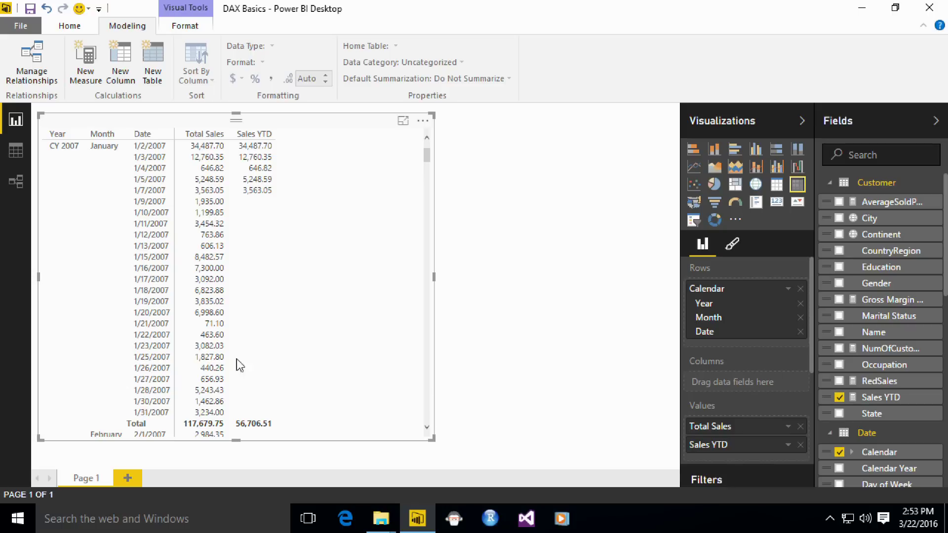
Step: Set the day of the Sales YTD formula's end date to 18, commit it, and check the daily values in the matrix
left_click(868, 400)
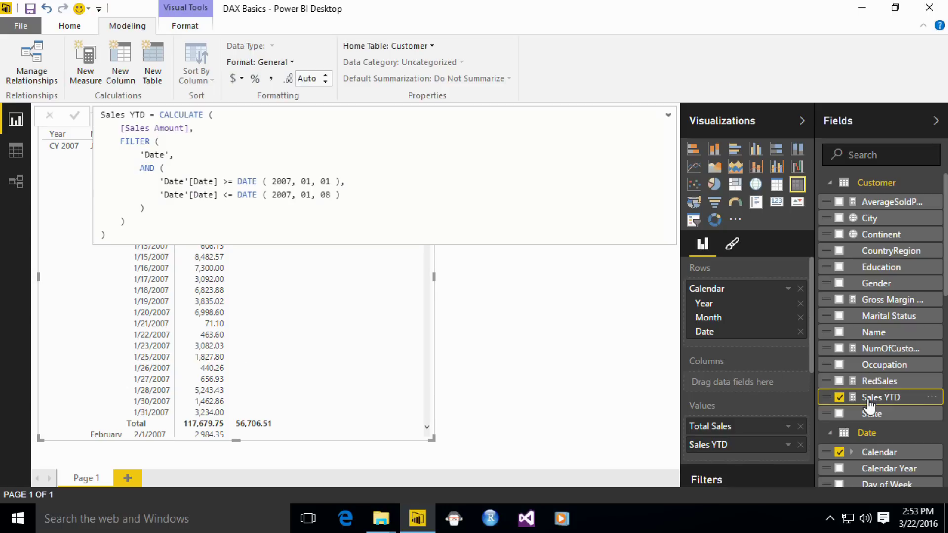
left_click(323, 198)
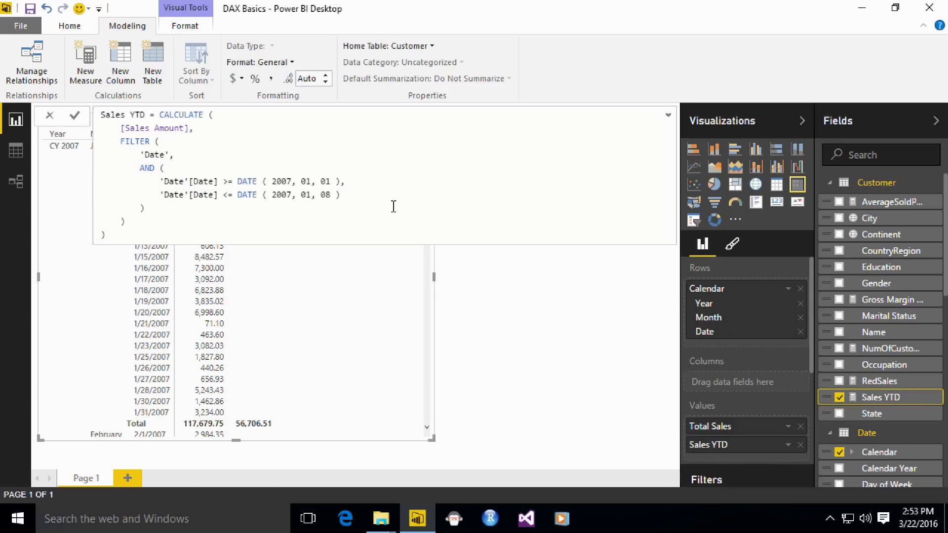
key("Delete")
type("1")
key("Return")
left_click(475, 316)
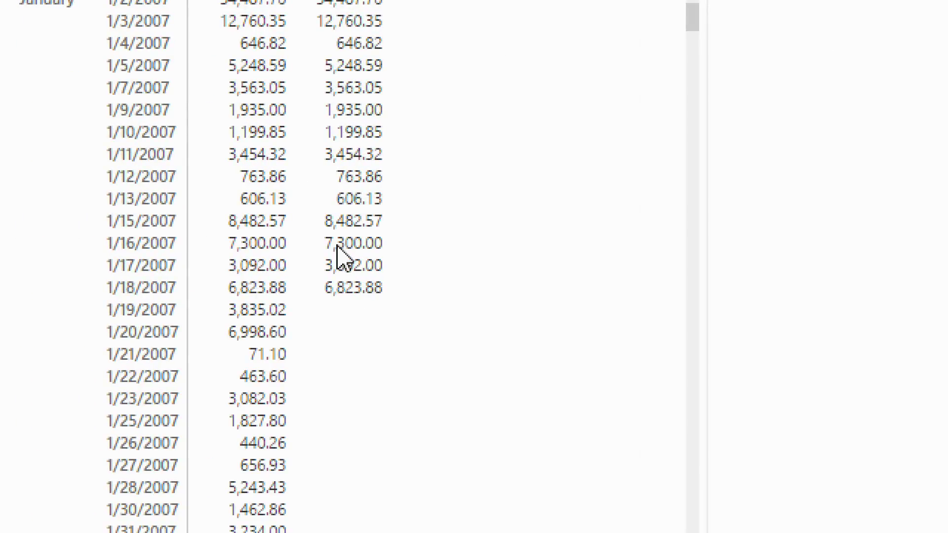
mouse_move(341, 228)
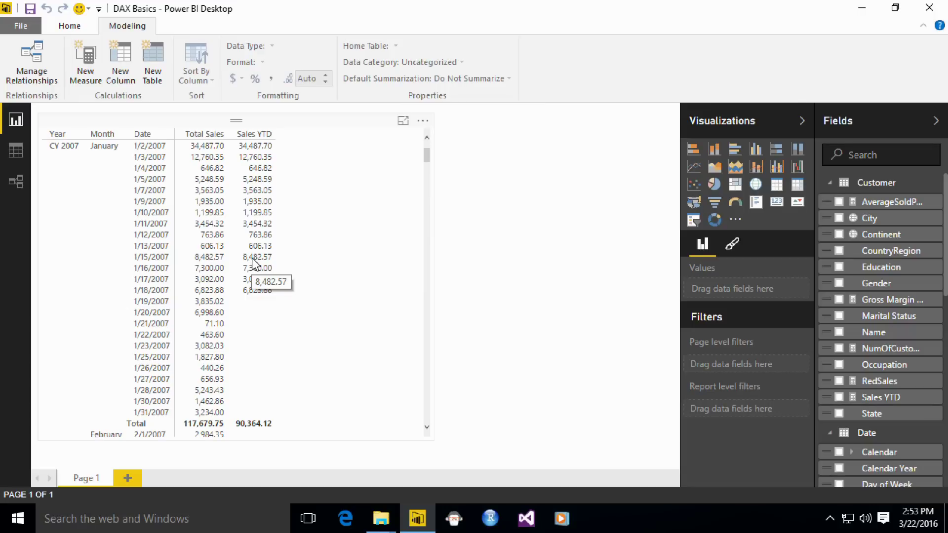
Step: Wrap the 'Date' table in the Sales YTD FILTER with ALL, commit the formula, and look over the matrix
left_click(878, 401)
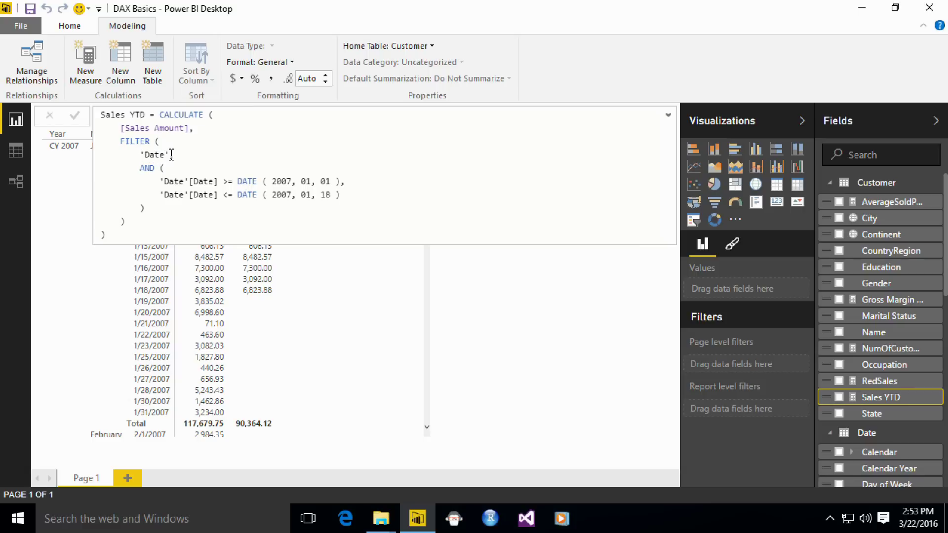
left_click(145, 154)
type("ALL (")
left_click(194, 157)
type("),")
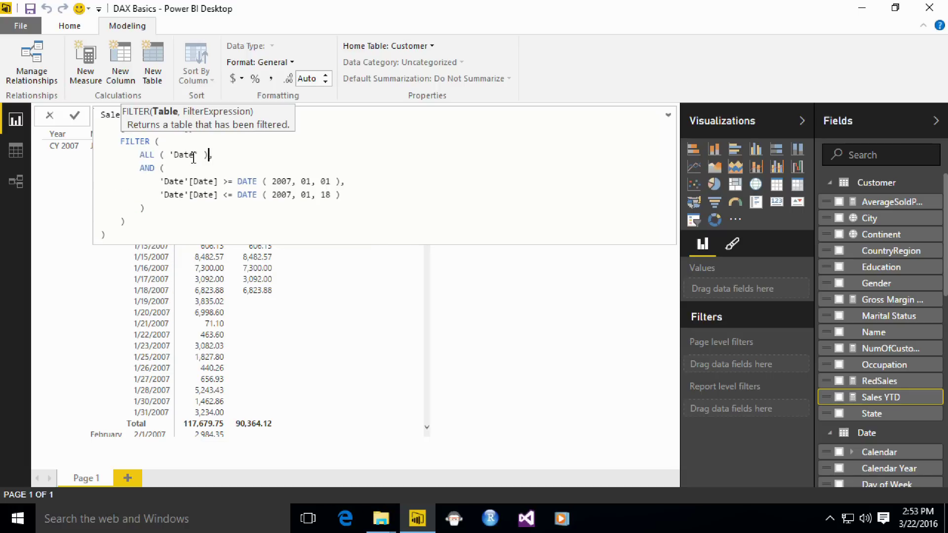
key("End")
key("Home")
left_click(147, 224)
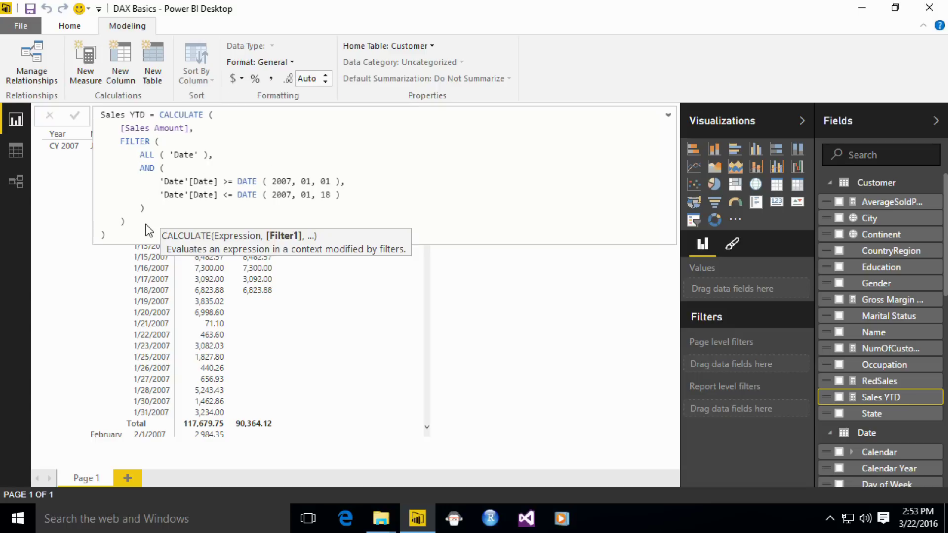
key("Return")
left_click(505, 319)
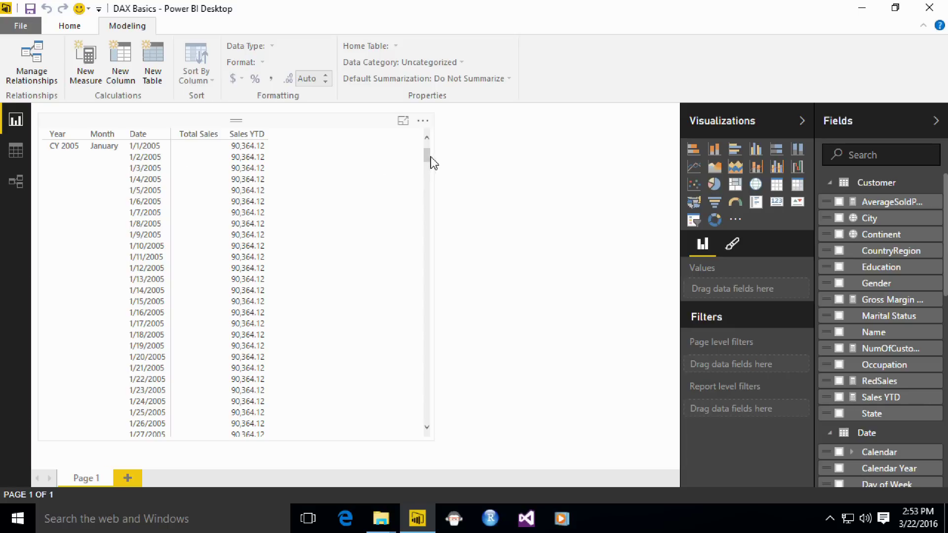
mouse_move(429, 156)
left_mouse_down()
mouse_move(437, 205)
mouse_move(449, 144)
mouse_move(476, 442)
mouse_move(479, 179)
mouse_move(442, 156)
left_mouse_up()
left_click(427, 141)
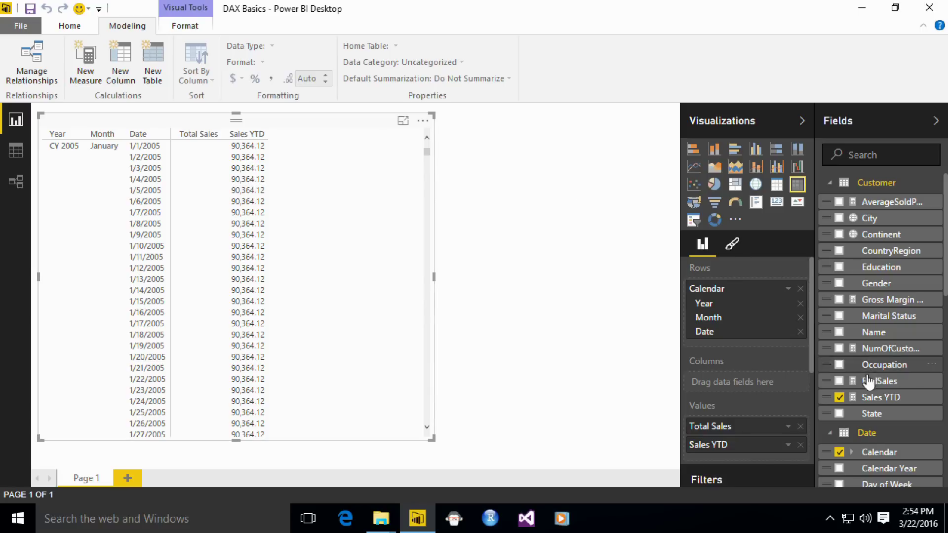
Step: Examine the fixed start and end dates in the Sales YTD formula's AND conditions and return to the matrix
left_click(880, 397)
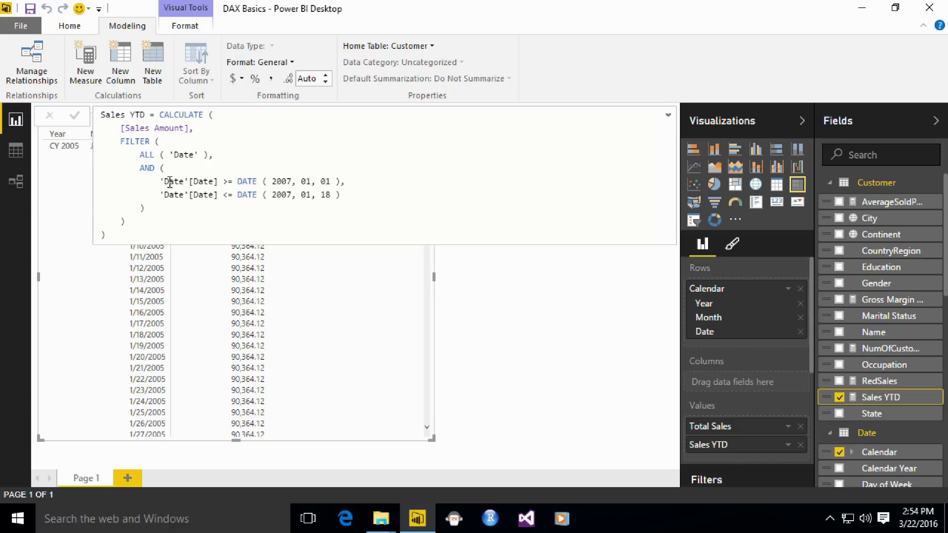
left_click_drag(233, 181, 340, 180)
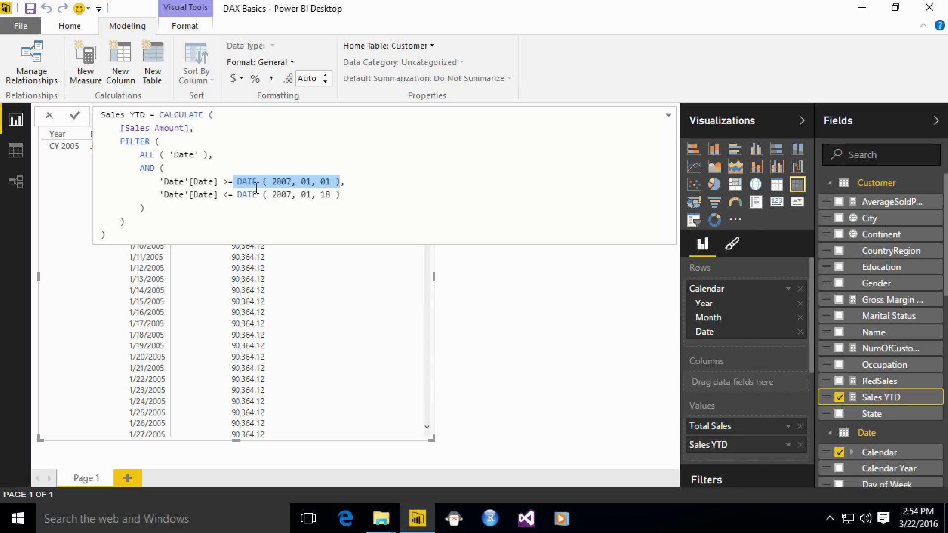
left_click(228, 194)
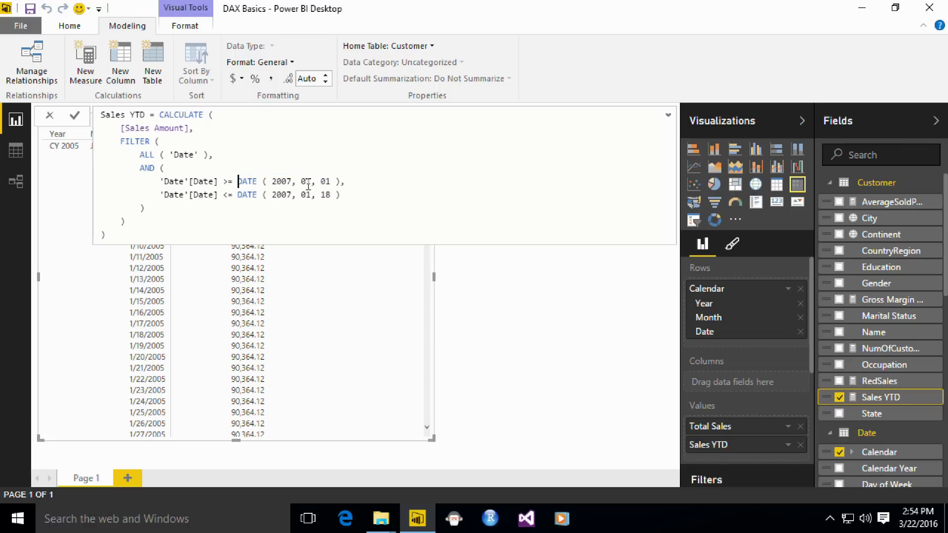
key("ctrl+shift+Right")
key("ctrl+shift+Right")
key("ctrl+shift+Right")
key("ctrl+shift+Right")
key("ctrl+shift+Right")
key("ctrl+shift+Right")
key("ctrl+shift+Right")
key("ctrl+shift+Right")
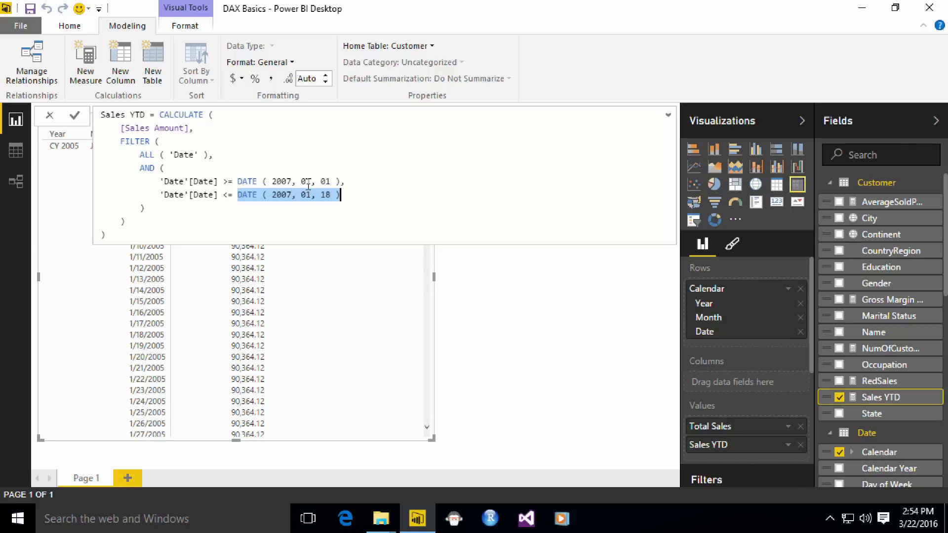
key("Up")
key("Home")
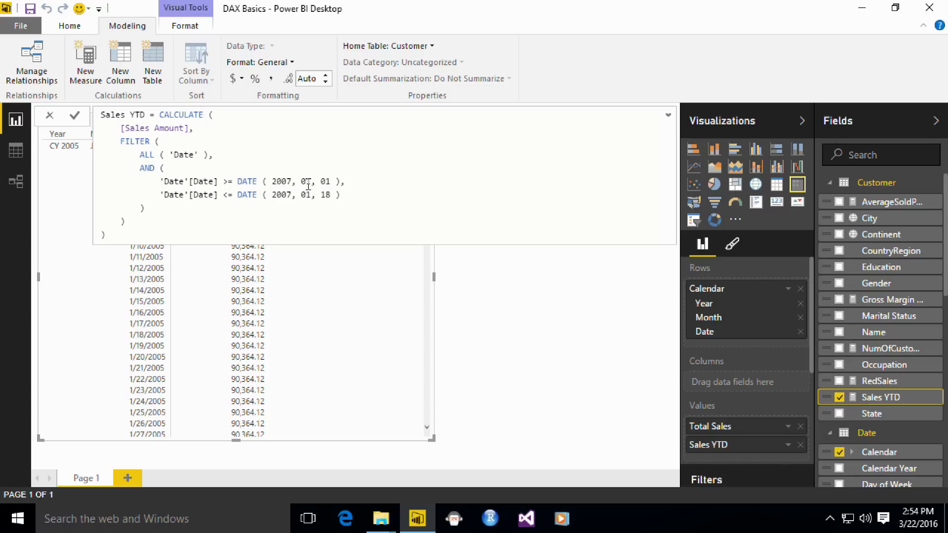
left_click(320, 290)
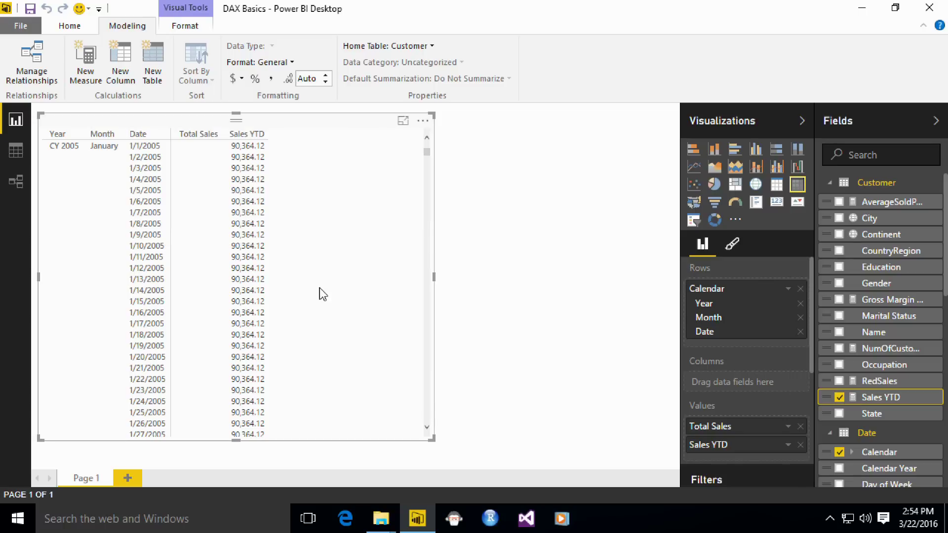
left_click(527, 236)
left_click(307, 218)
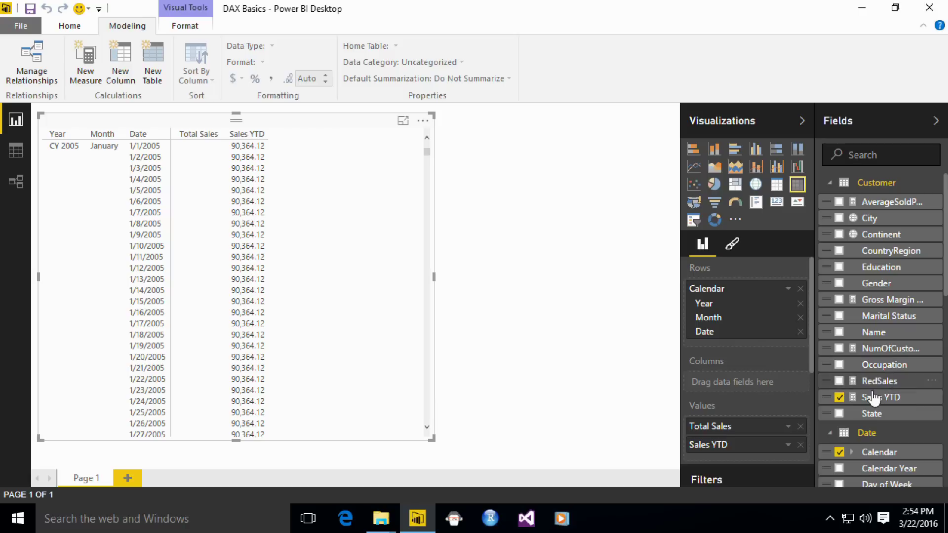
Step: Remove Sales YTD from the matrix and start a new measure named MaxDagte in the Customer table
left_click(839, 397)
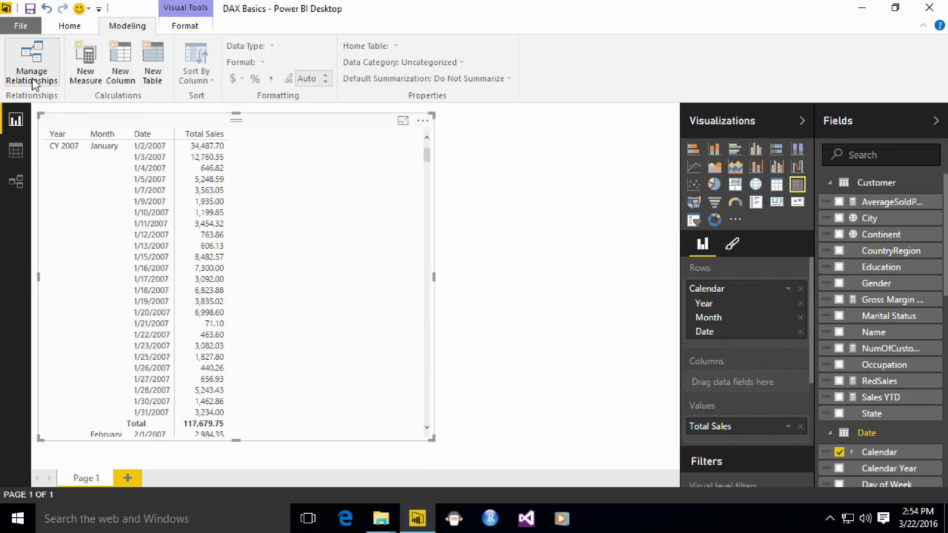
left_click(94, 76)
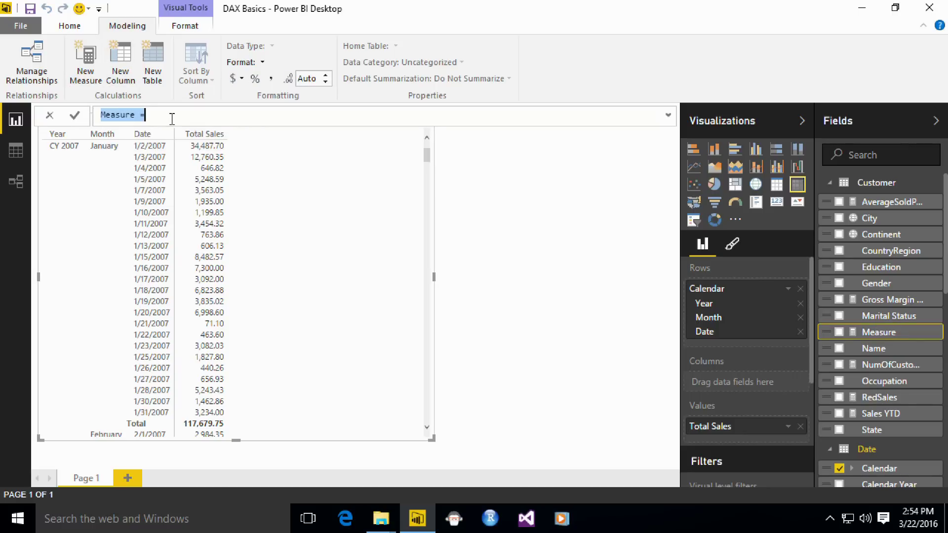
type("MaxDagte = ")
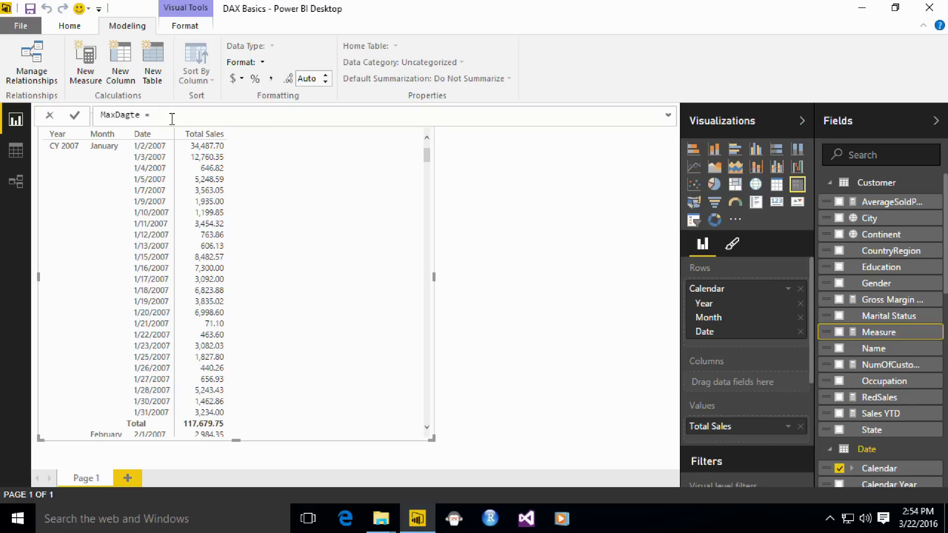
Step: Define the MaxDagte measure as MAX ( 'Date'[Date] ) and commit it
type("MAX( ")
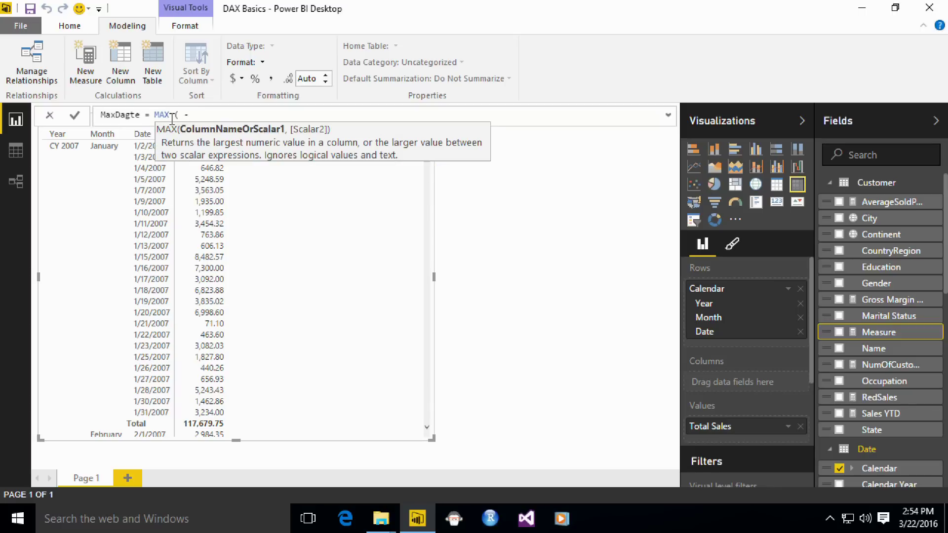
type("'da")
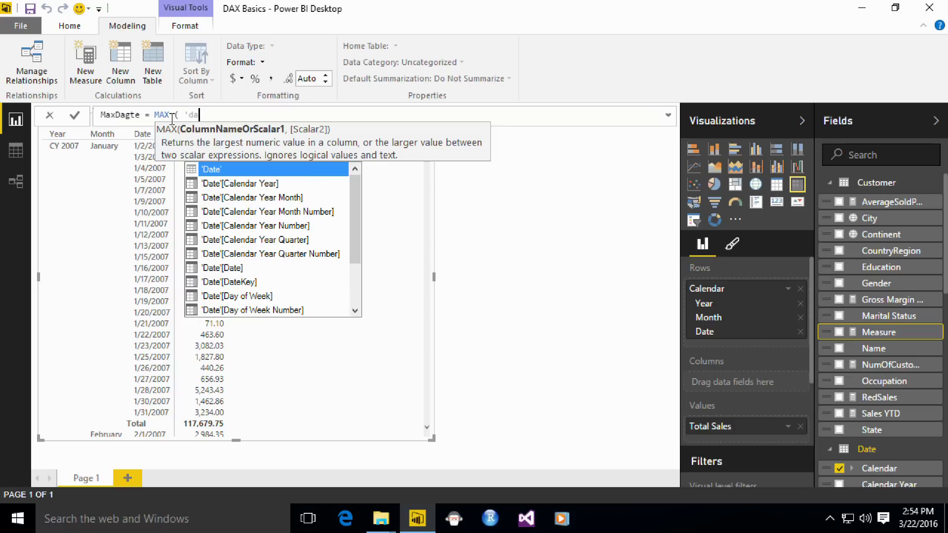
key("Down")
key("Down")
key("Down")
key("Down")
key("Down")
key("Down")
key("Down")
key("Tab")
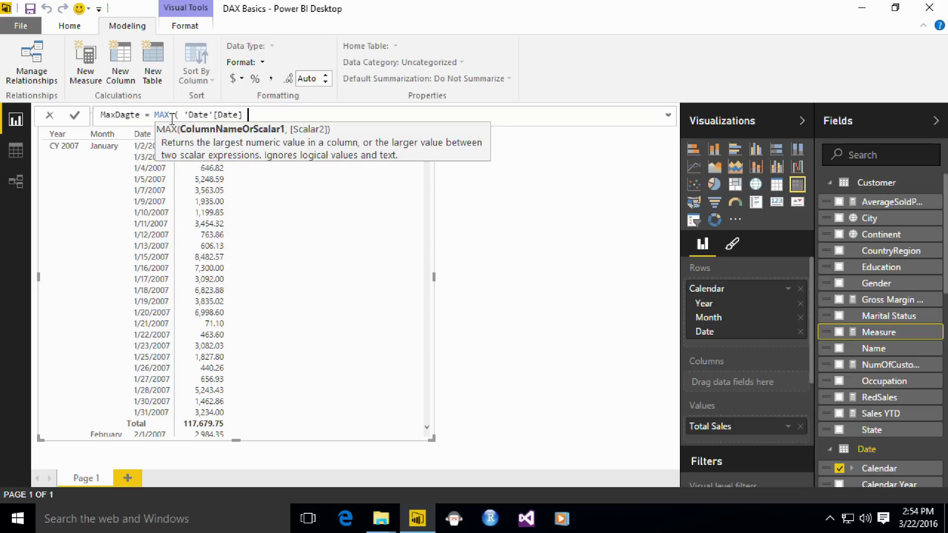
type(")")
key("Return")
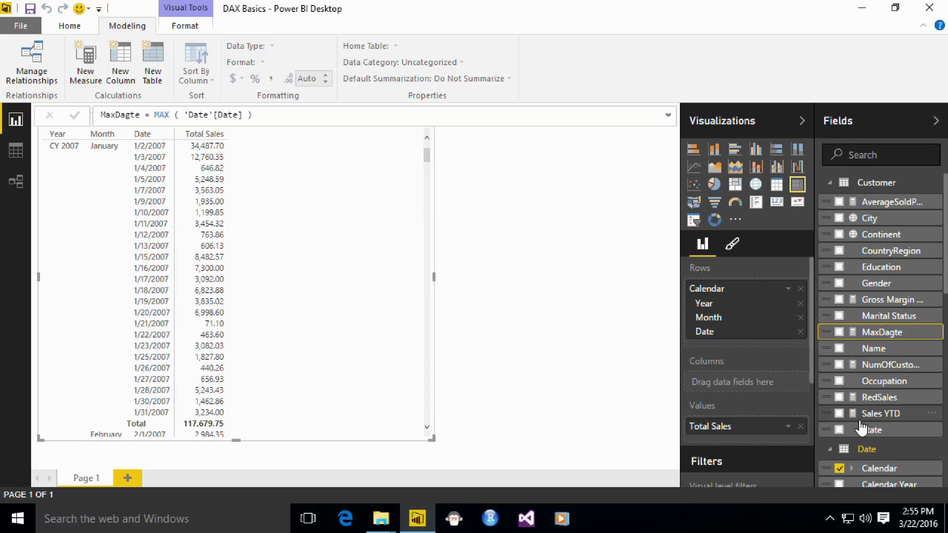
Step: Add the MaxDagte measure to the Calendar matrix values and check its dates for the days and the month total
left_click(839, 334)
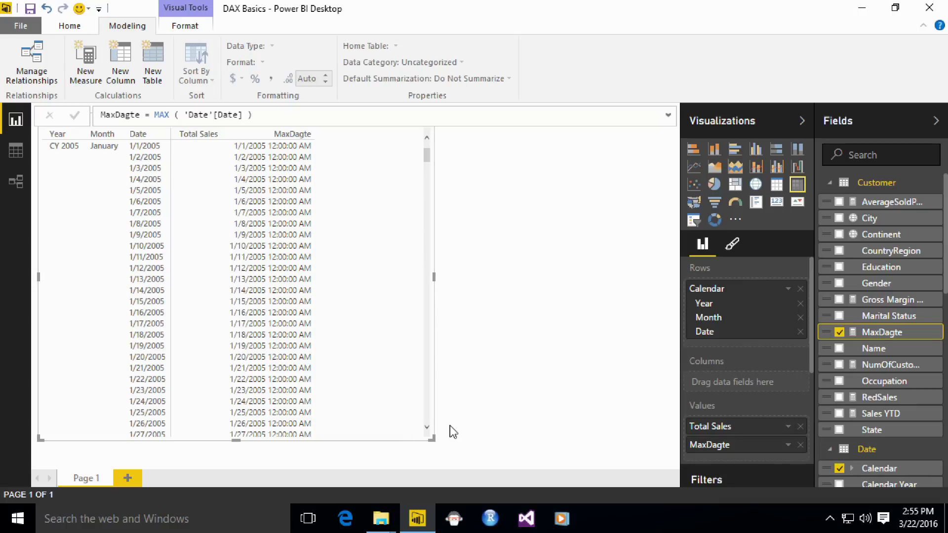
left_click(426, 427)
scroll(426, 430, "down", 3)
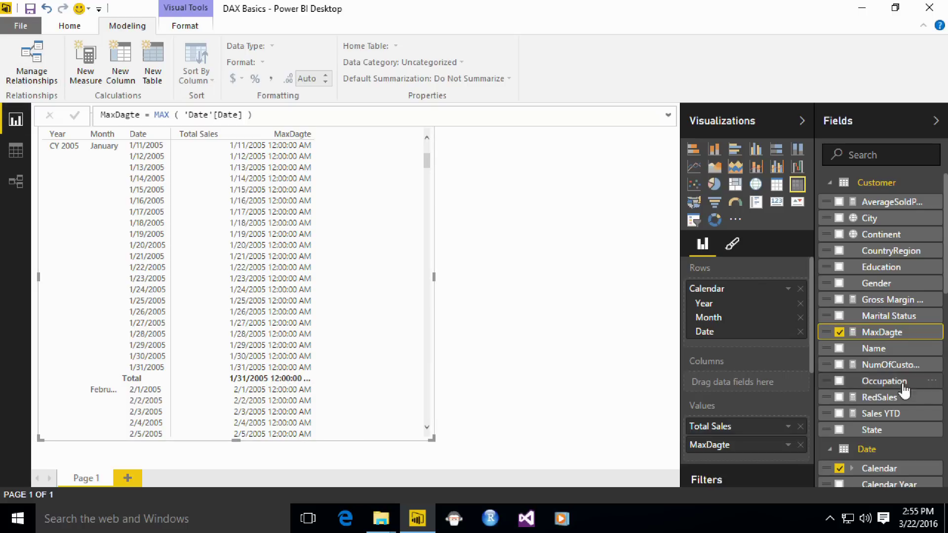
Step: Replace the fixed end date in the Sales YTD formula with MAX ( 'Date'[Date] ), commit it, and close the formula editor
left_click(896, 417)
left_click(180, 164)
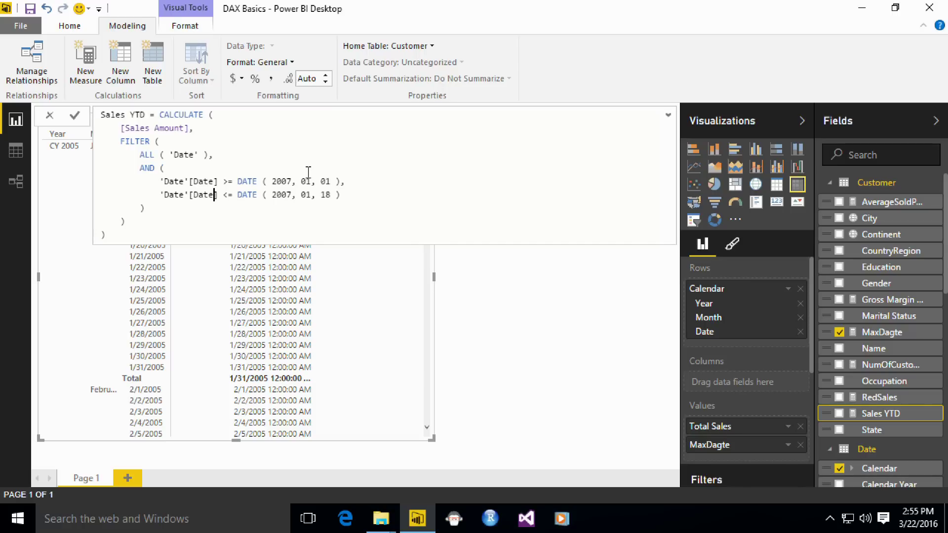
key("shift+End")
type("M")
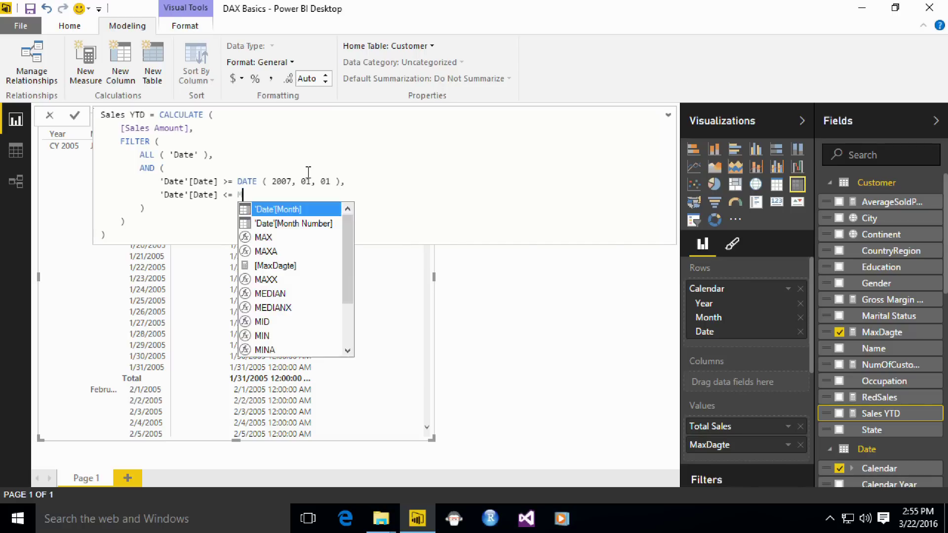
type("AX ( date")
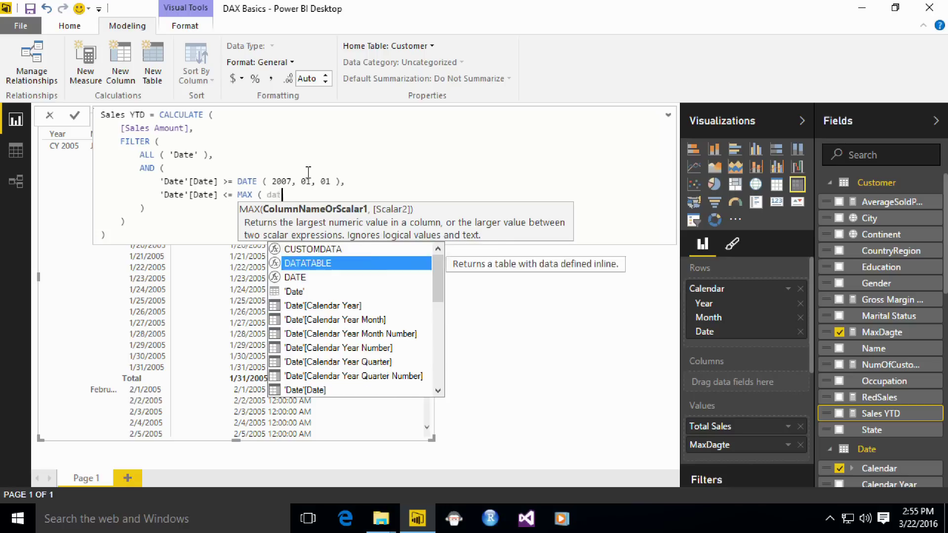
key("Down")
key("Down")
key("Down")
key("Down")
key("Down")
key("Down")
key("Down")
key("Down")
key("Tab")
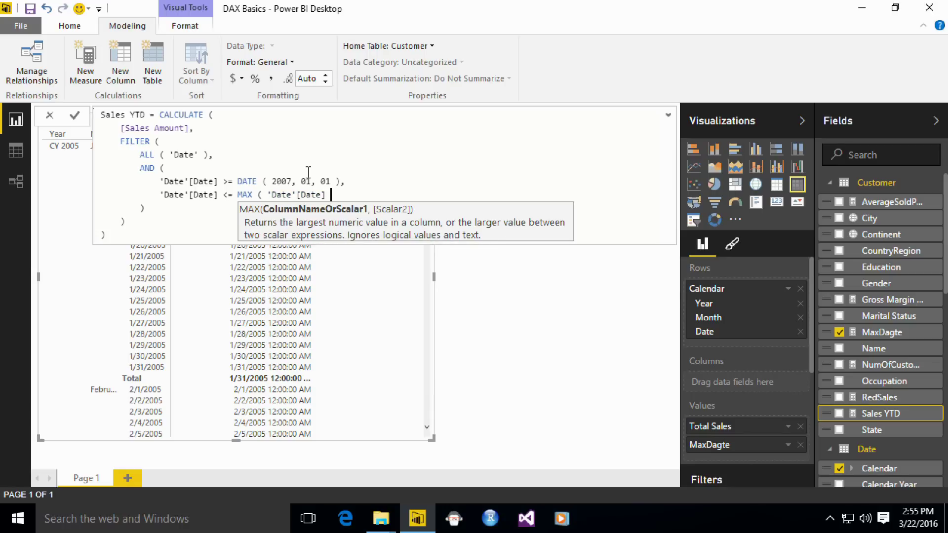
type(")")
key("Return")
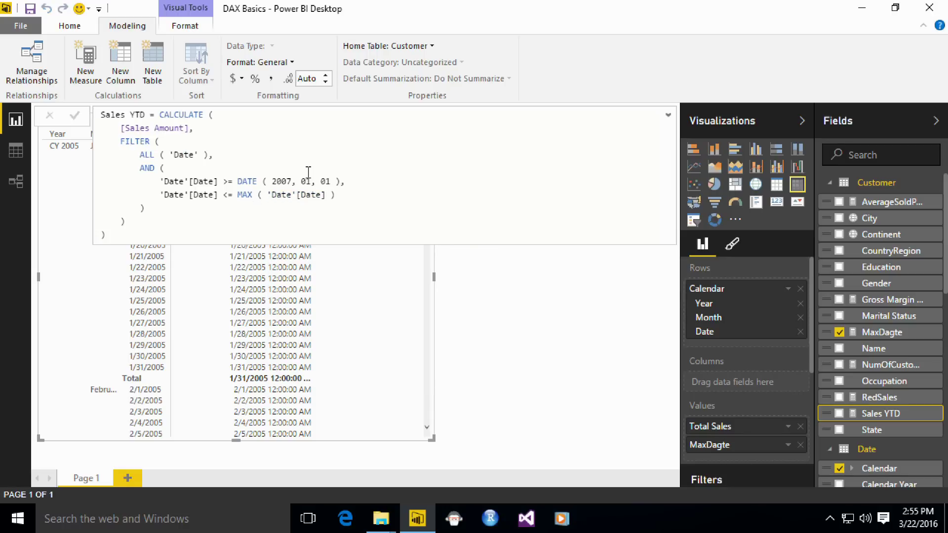
left_click(491, 277)
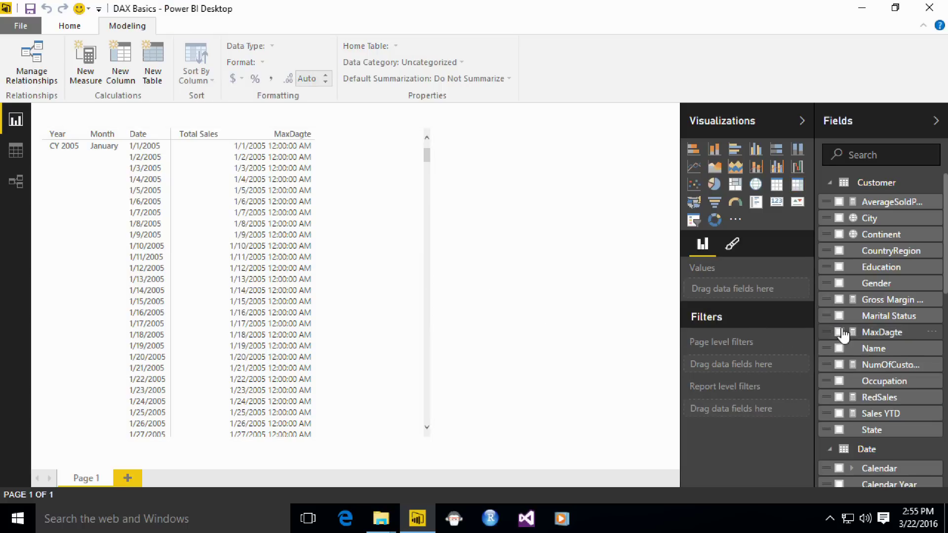
Step: Select the Calendar matrix and add the Sales YTD measure to its values alongside MaxDagte
scroll(881, 346, "down", 1)
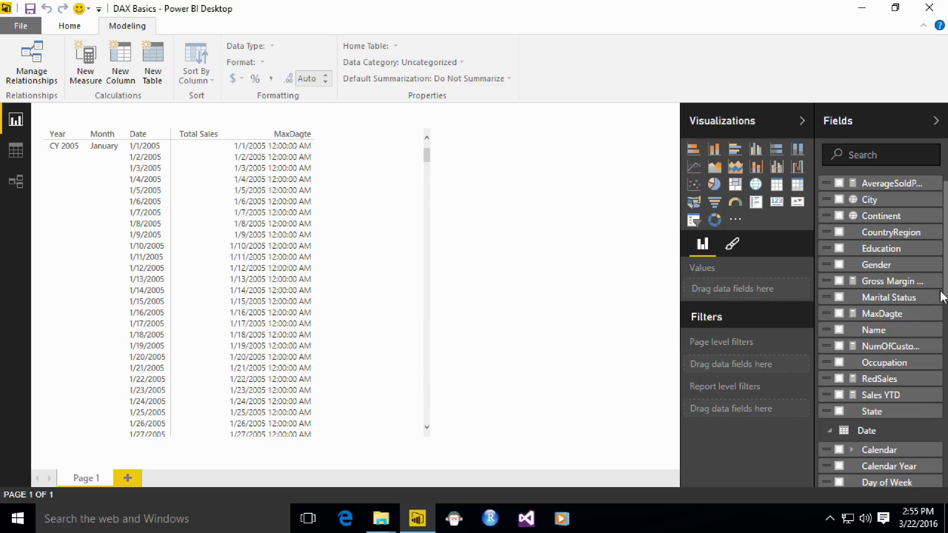
left_click(838, 395)
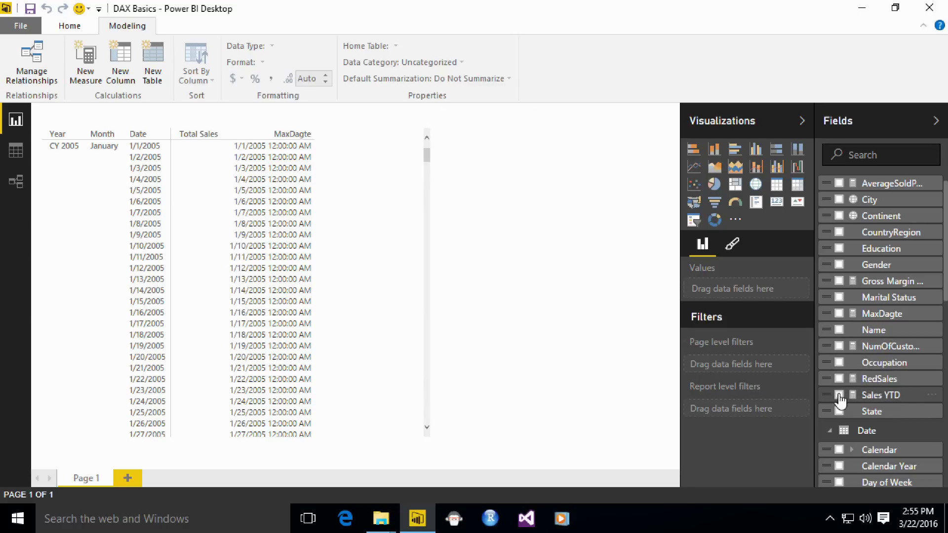
left_click(358, 208)
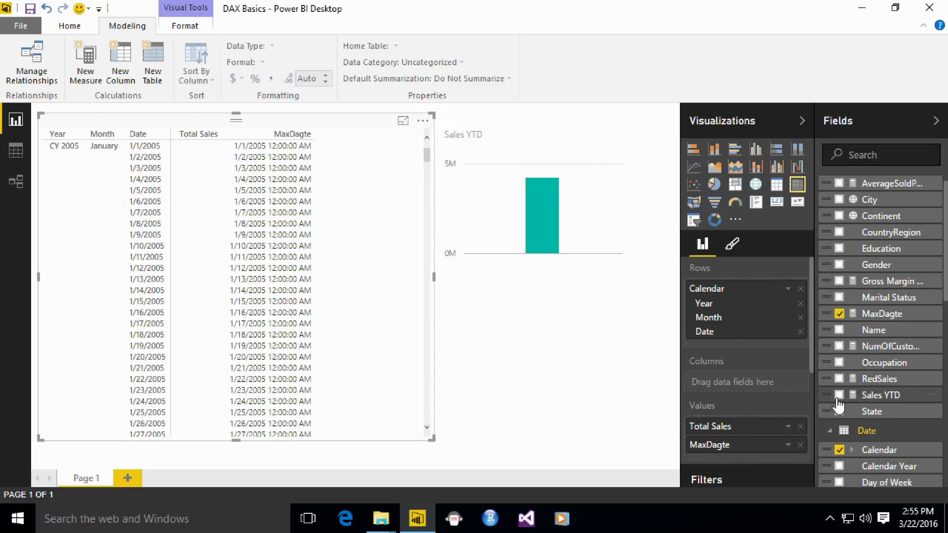
left_click(839, 395)
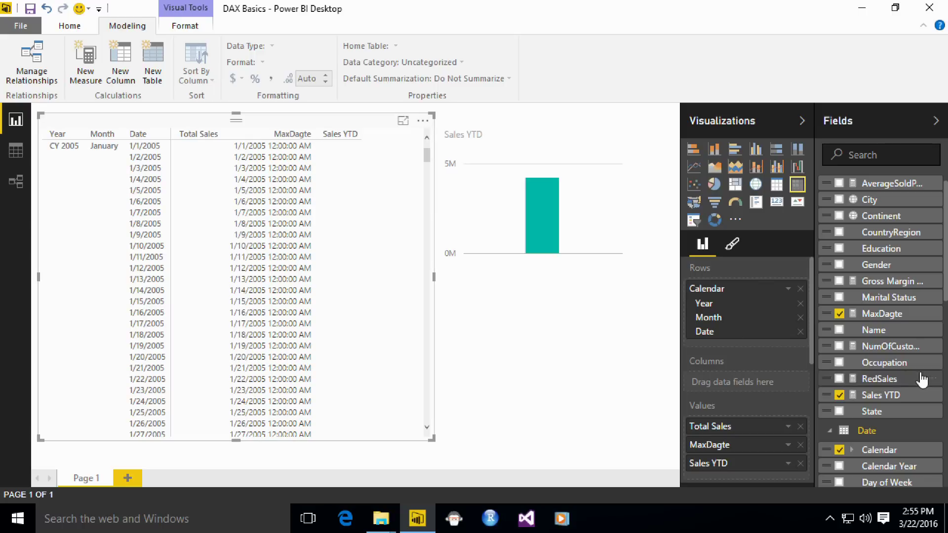
Step: Remove Sales YTD and MaxDagte from the Calendar matrix values, and add Sales YTD back alongside Total Sales
left_click(801, 463)
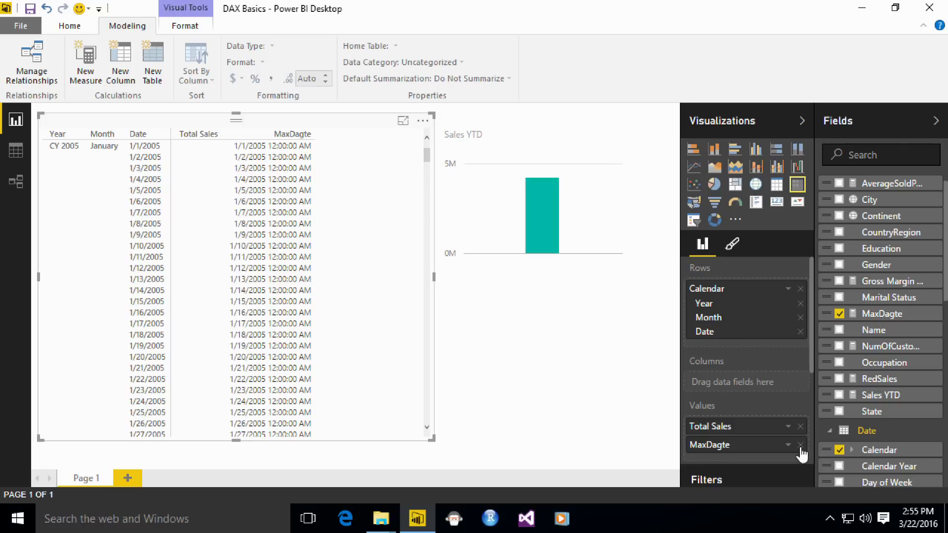
left_click(801, 445)
left_click(839, 395)
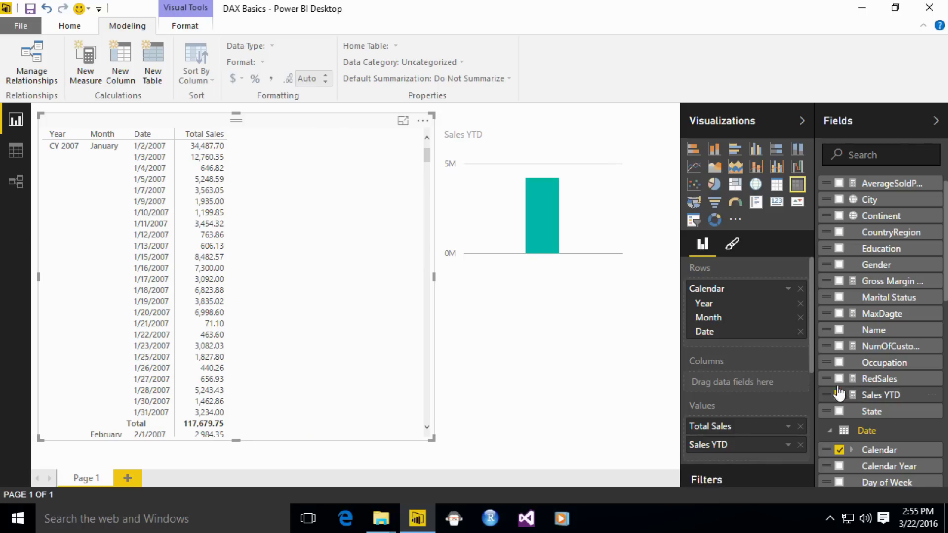
mouse_move(427, 159)
left_mouse_down()
mouse_move(451, 332)
mouse_move(437, 155)
left_mouse_up()
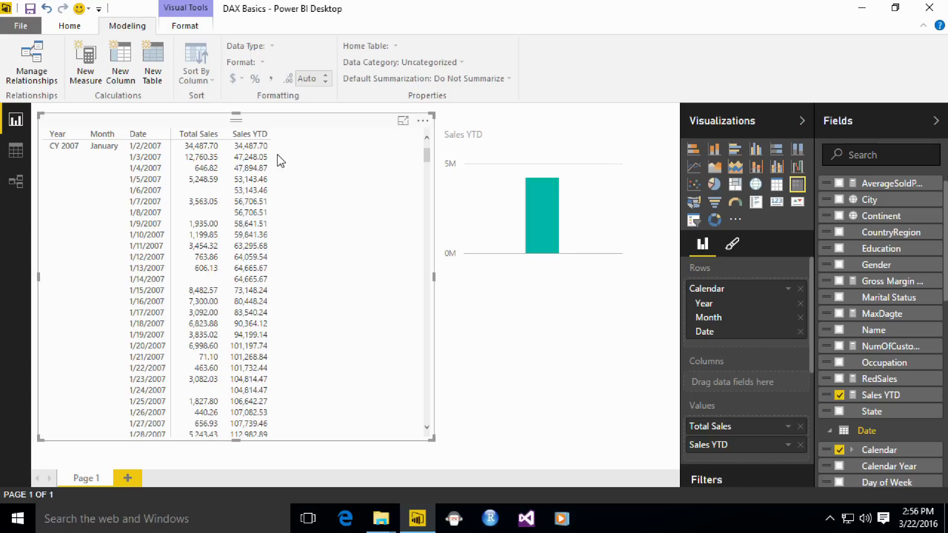
Step: Open the Sales YTD formula and remove the fixed start date DATE ( 2007, 01, 01 ) from the first condition
left_click(874, 397)
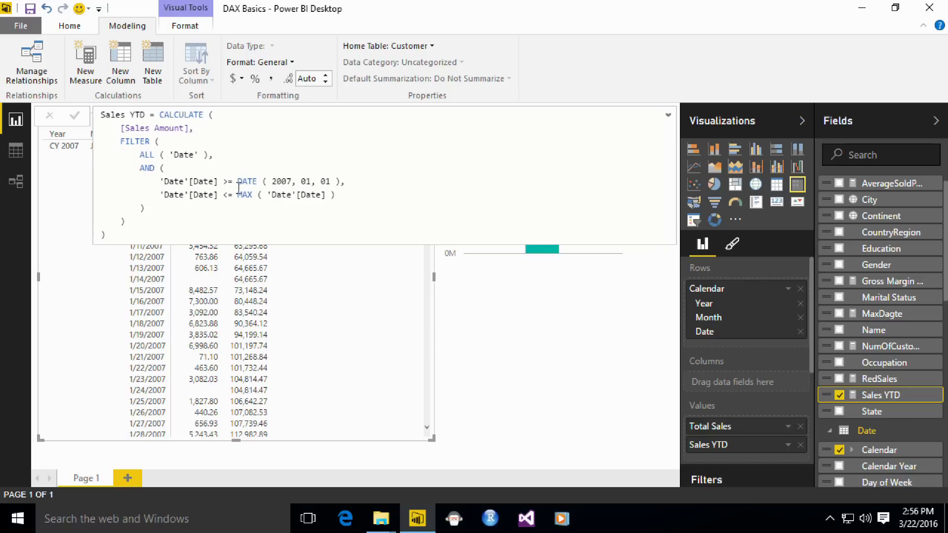
left_click_drag(239, 182, 340, 182)
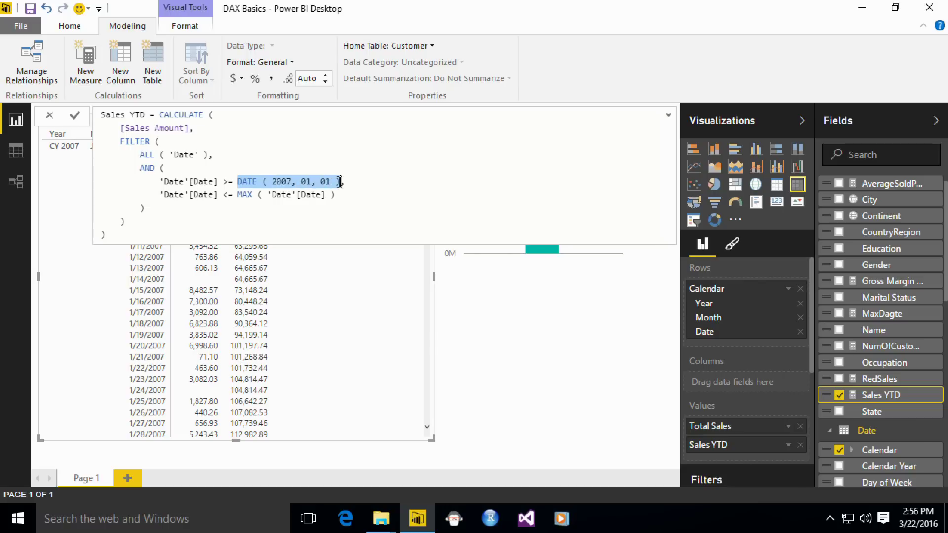
type("TYEAR,")
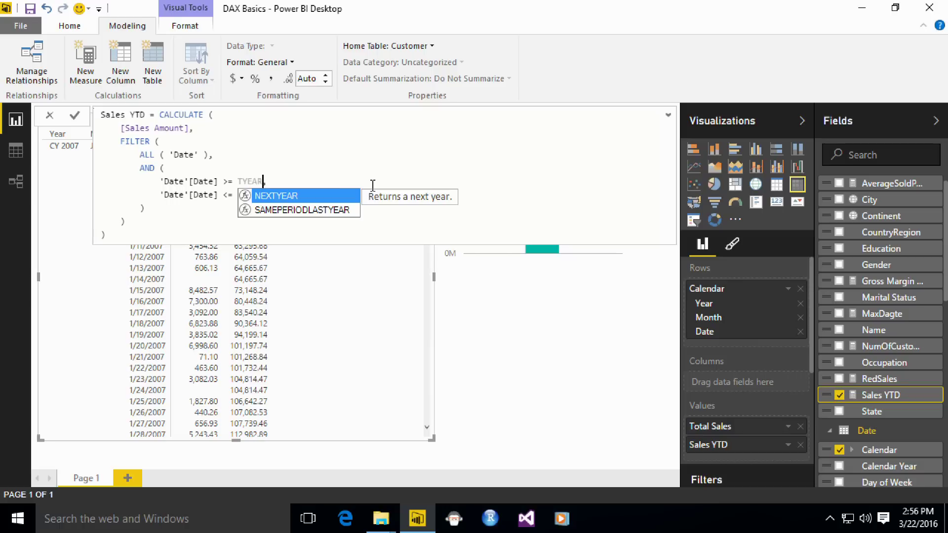
key("BackSpace")
key("BackSpace")
key("BackSpace")
key("BackSpace")
key("BackSpace")
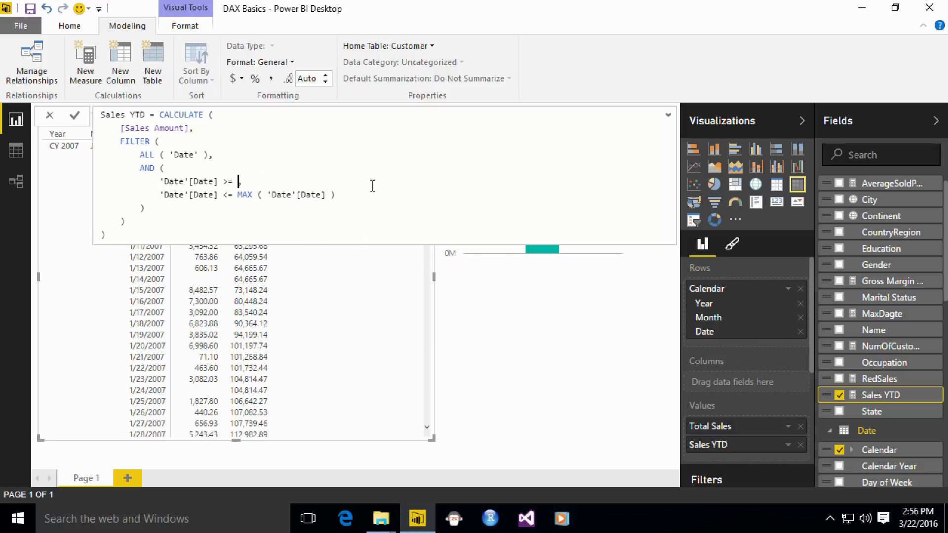
type("Y")
key("BackSpace")
Step: Enter DATE ( YEAR ( MAX ( 'Date'[Date] ) as the start of the lower date bound in the Sales YTD formula
type("DATE ")
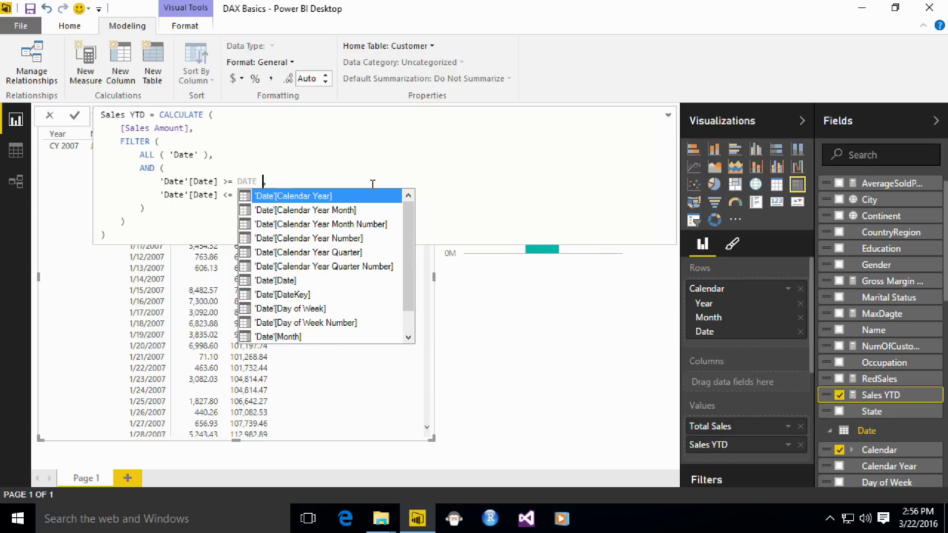
type("( ")
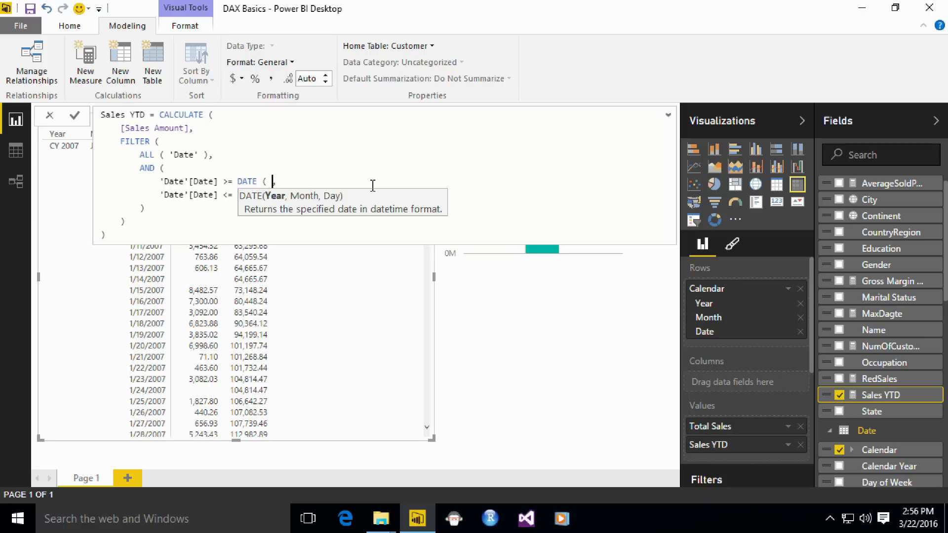
type("YEAR ( MAX ")
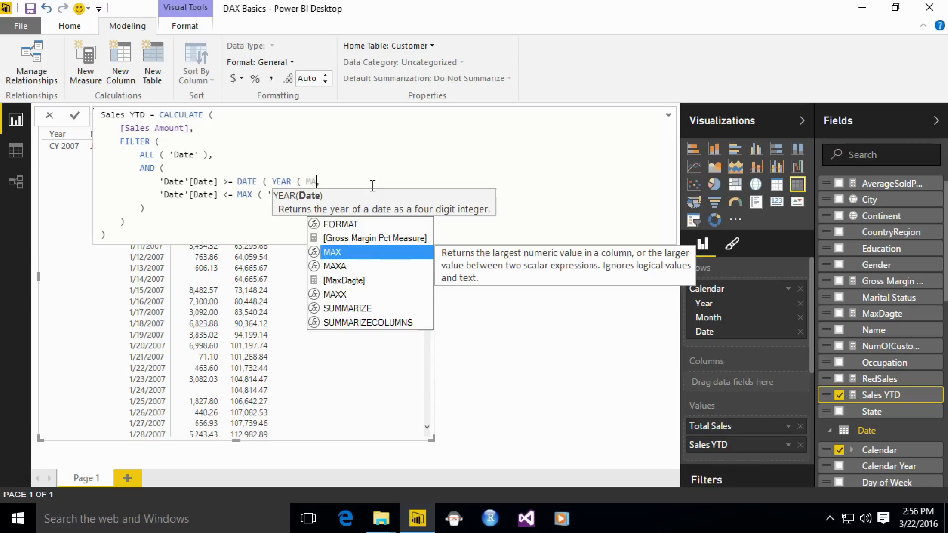
type("( ")
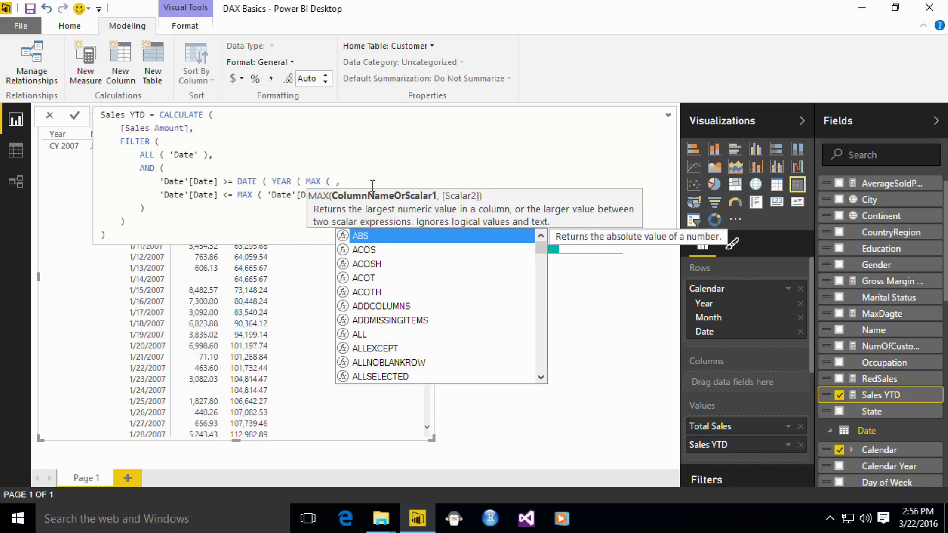
type("'D")
key("Down")
key("Down")
key("Down")
key("Down")
key("Down")
key("Down")
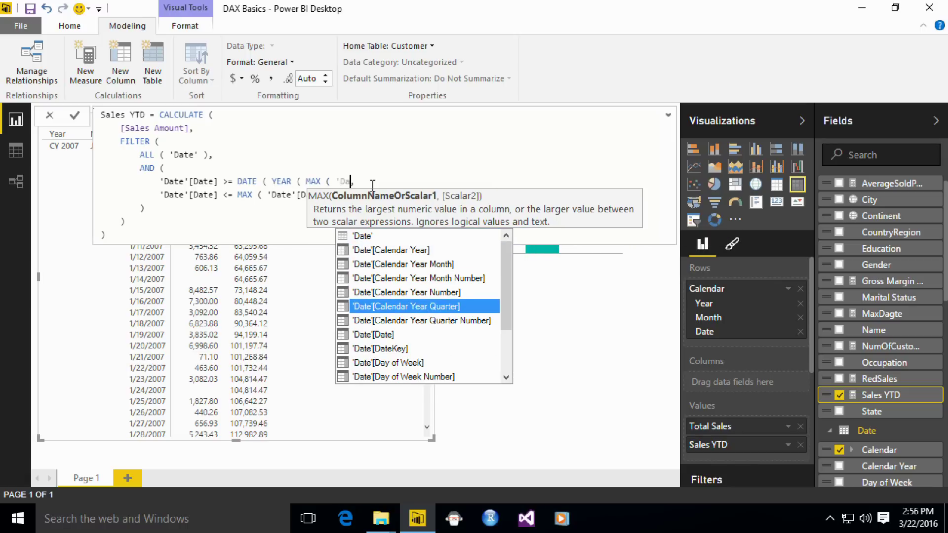
key("Tab")
type(") ")
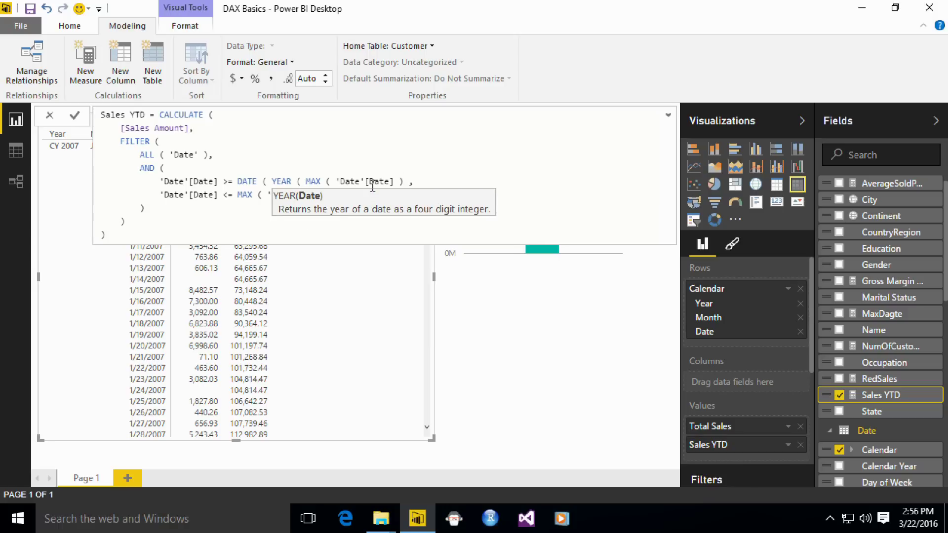
Step: Close the YEAR function and complete the DATE function with month 1 and day 1
type("), 1, 1,")
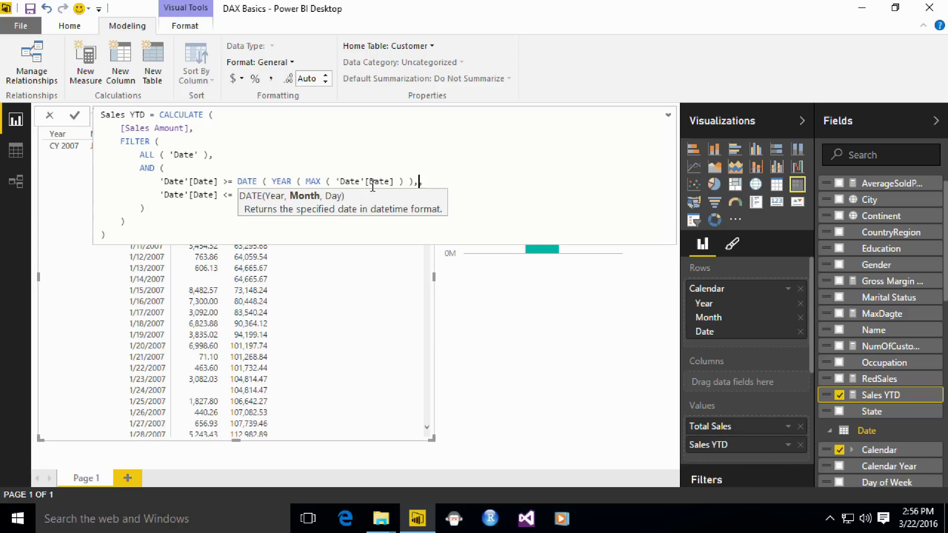
key("BackSpace")
key("BackSpace")
key("BackSpace")
type(")")
key("Home")
key("Home")
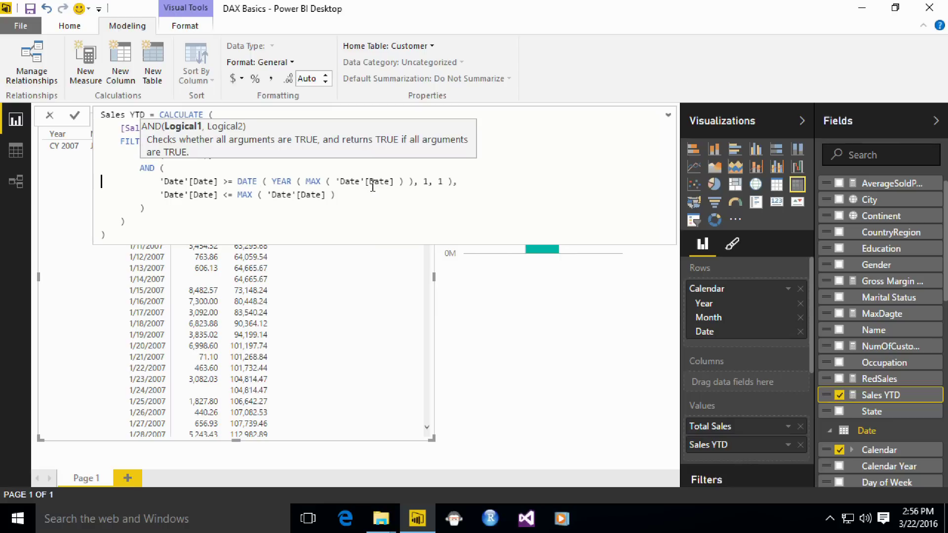
Step: Review the two date conditions, commit the Sales YTD formula, close the formula editor, and select the Calendar matrix
key("shift+Down")
key("shift+Down")
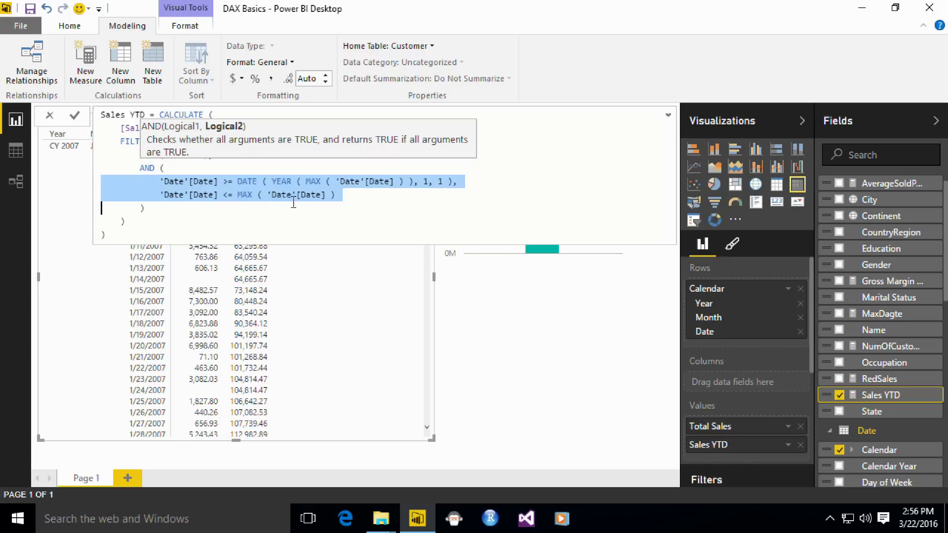
left_click(215, 225)
left_click(202, 234)
key("Return")
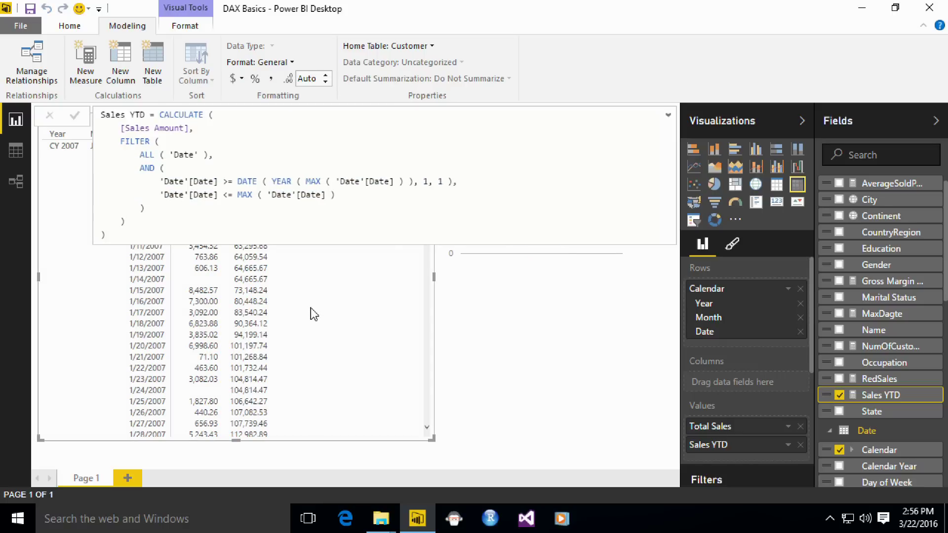
left_click(494, 294)
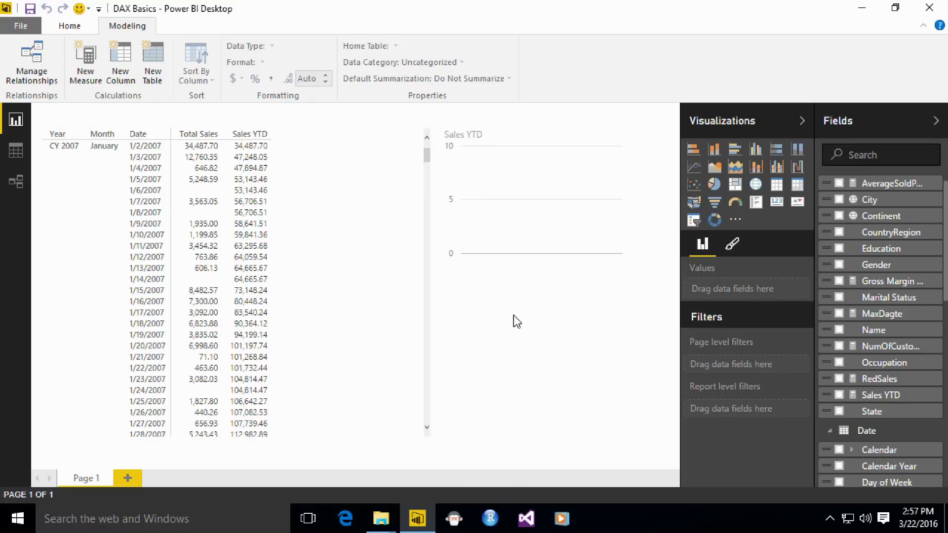
left_click(318, 250)
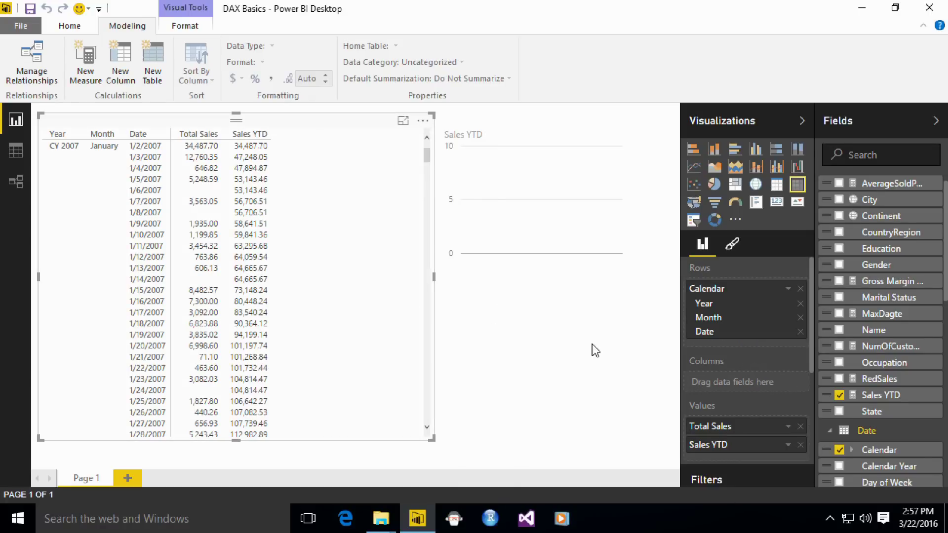